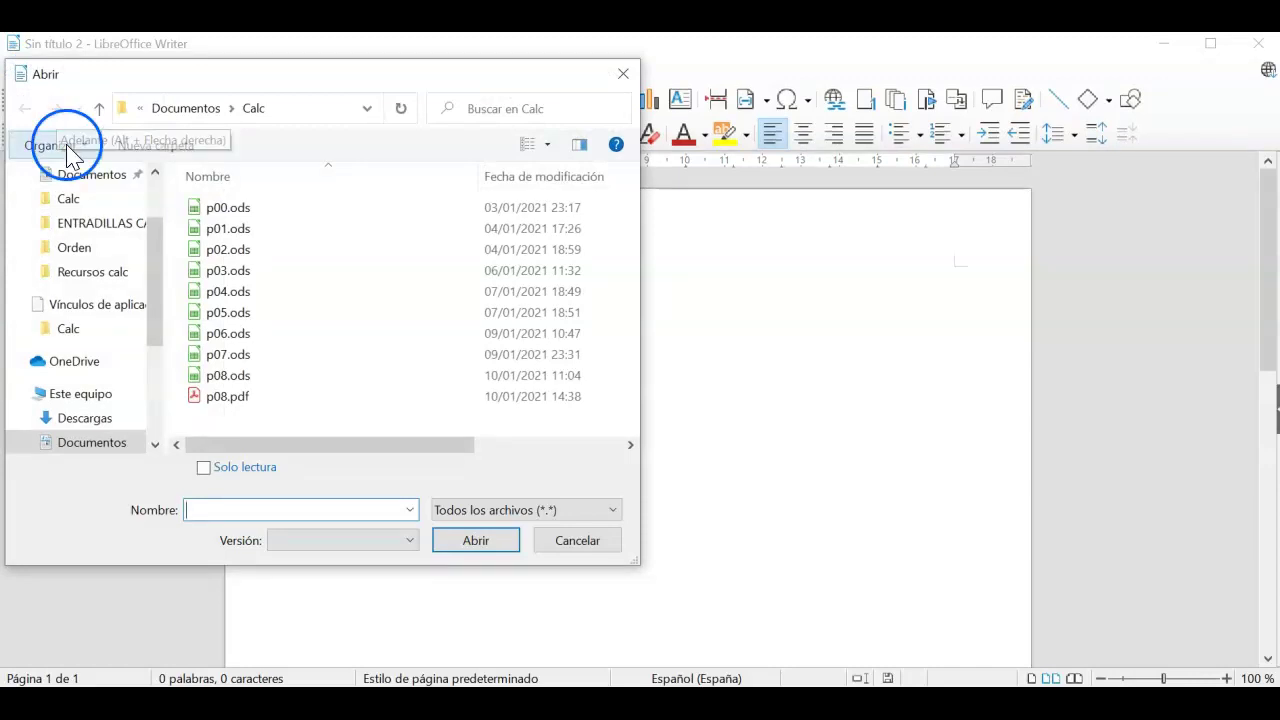
# Step: Open recursop09.odt from the Descargas folder in Writer
pyautogui.click(94, 418)
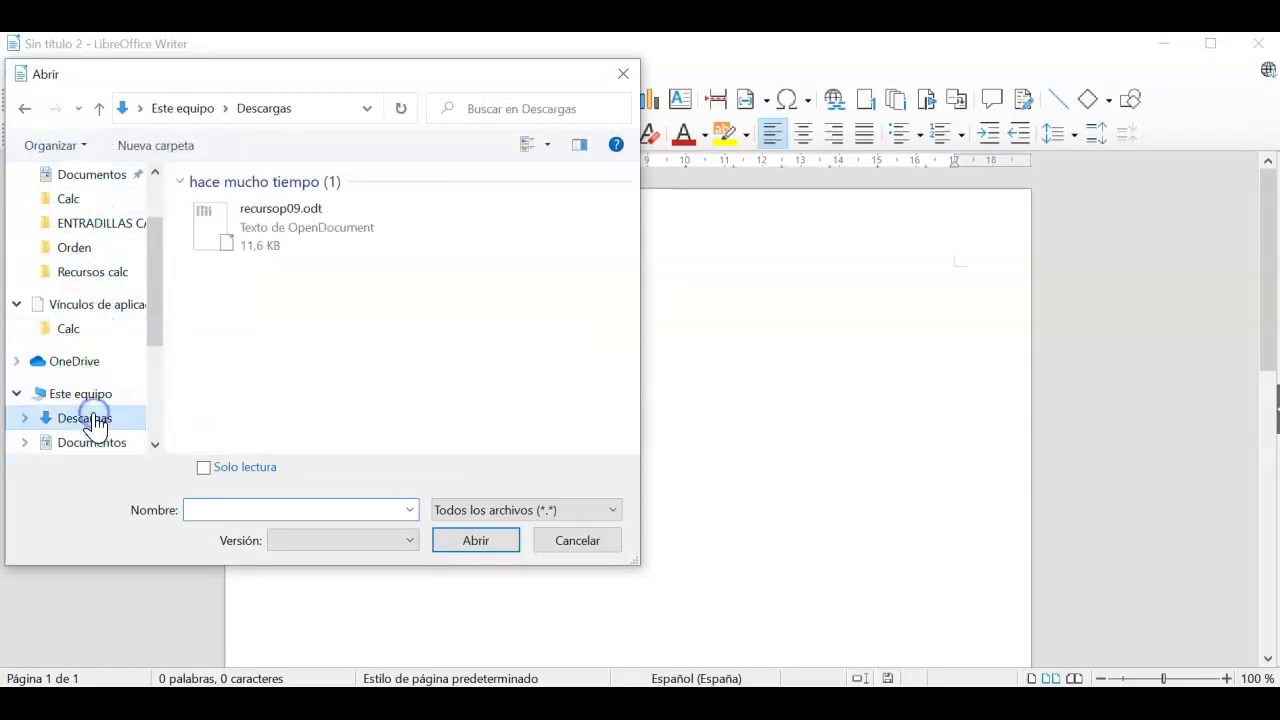
pyautogui.click(285, 240)
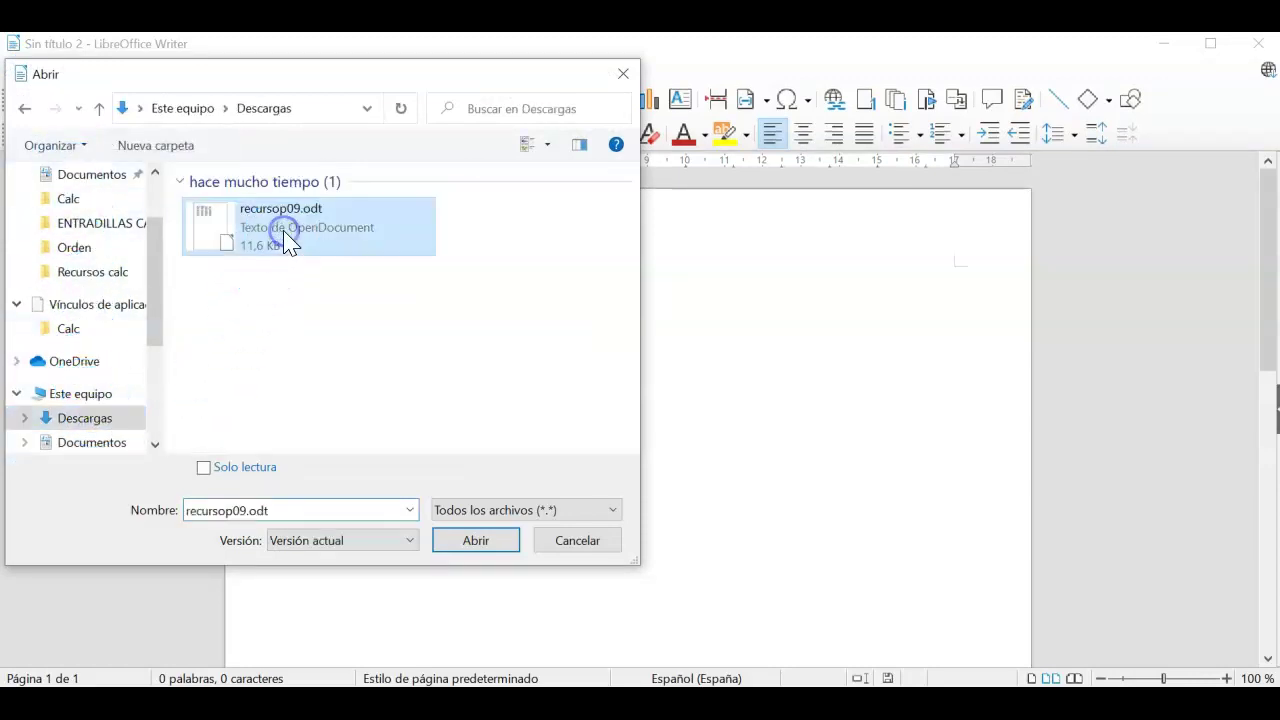
pyautogui.click(488, 538)
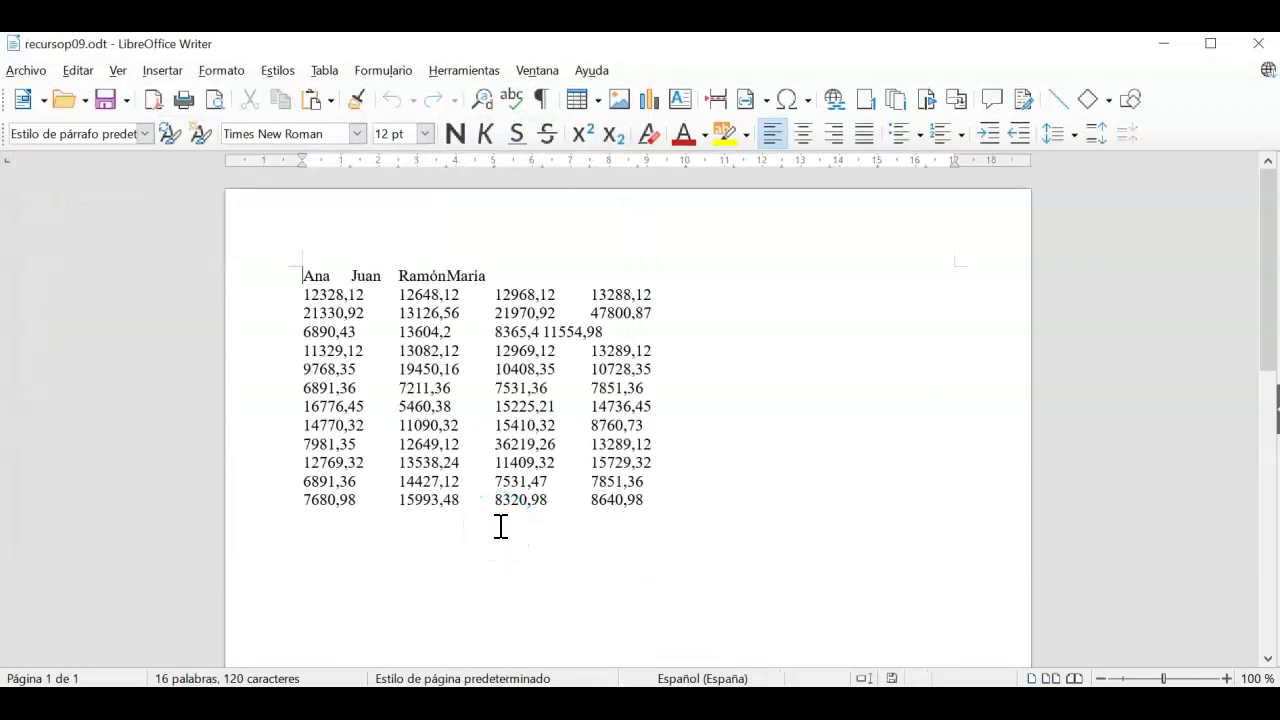
# Step: Select the whole document with Seleccionar todo and copy the names and sales table
pyautogui.moveTo(301, 272); pyautogui.dragTo(693, 500)
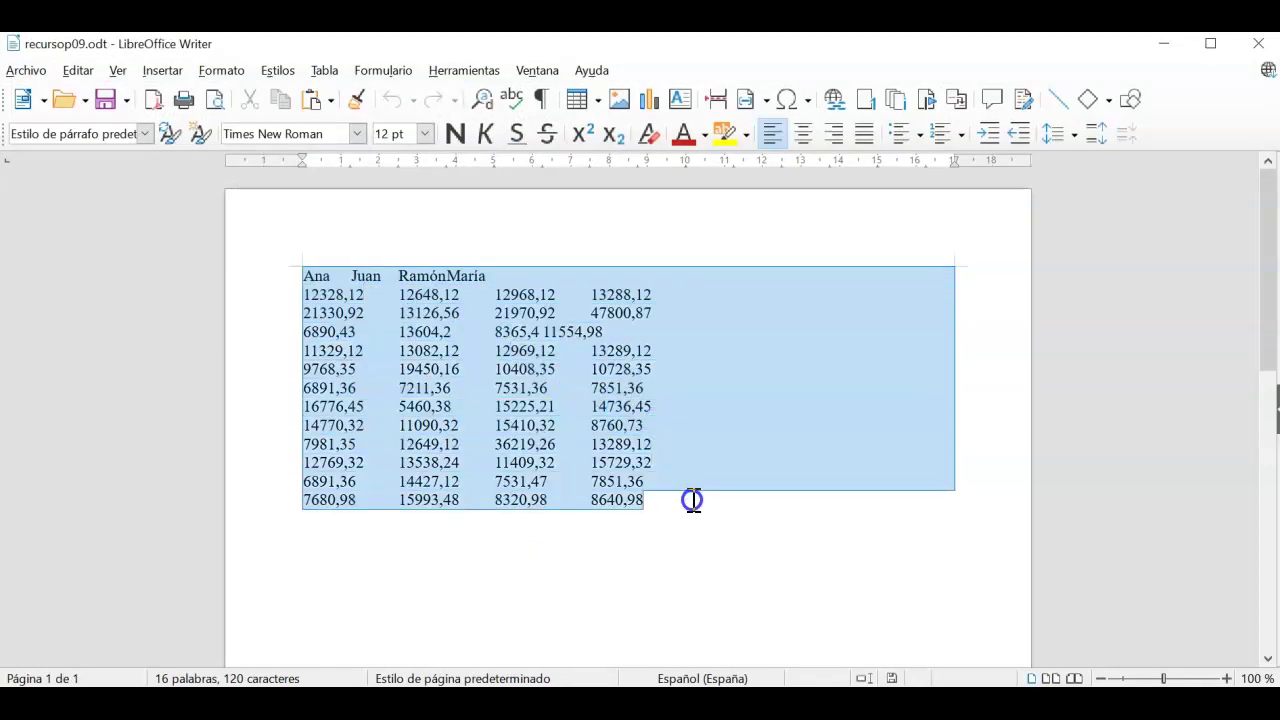
pyautogui.click(88, 71)
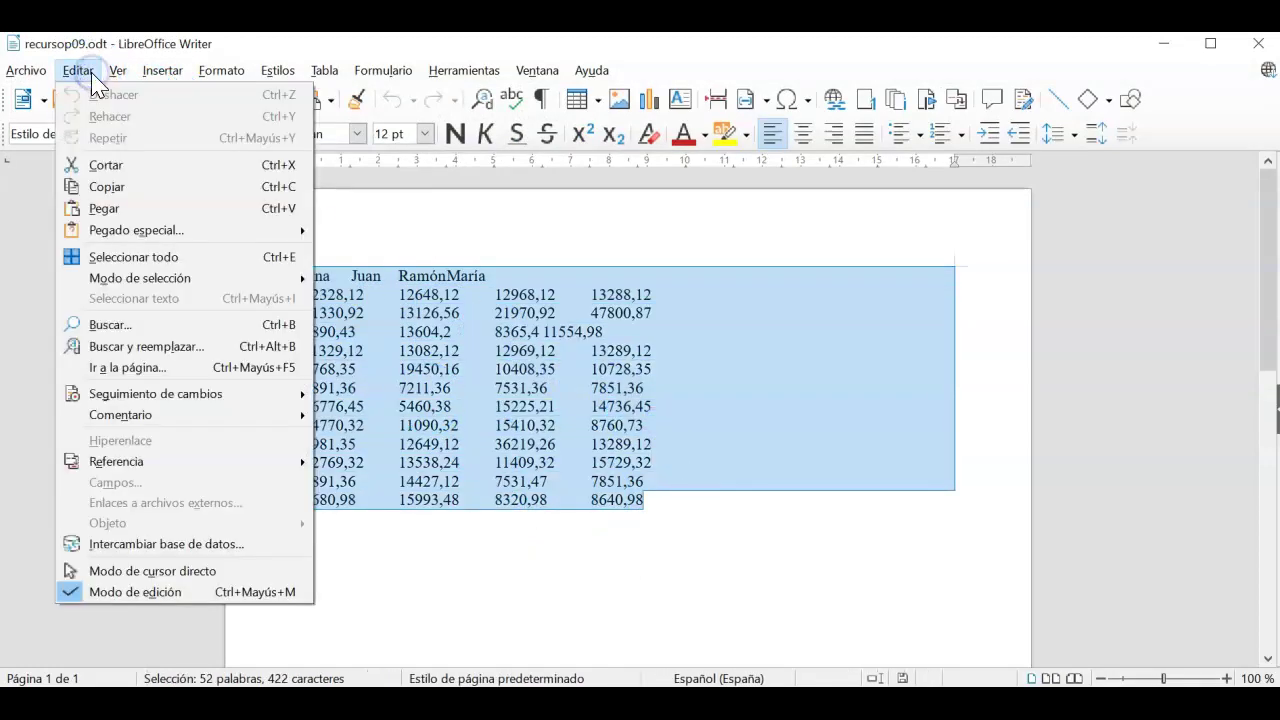
pyautogui.click(197, 257)
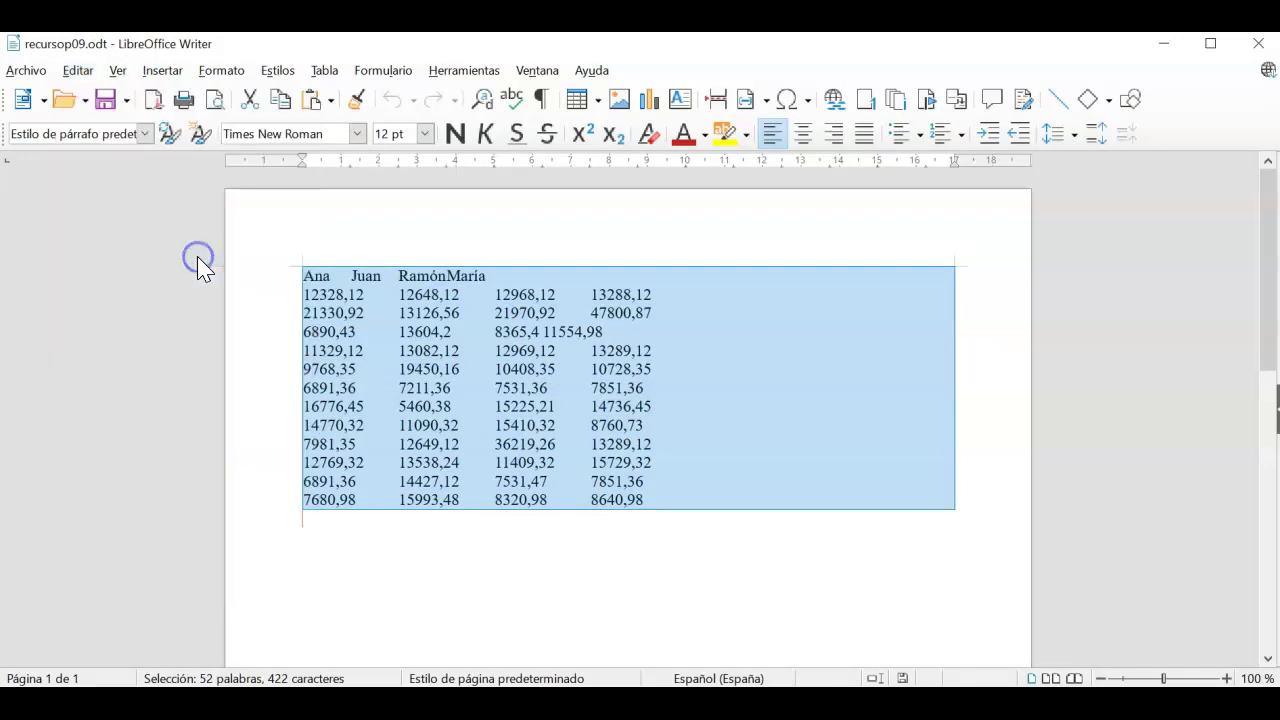
pyautogui.rightClick(405, 305)
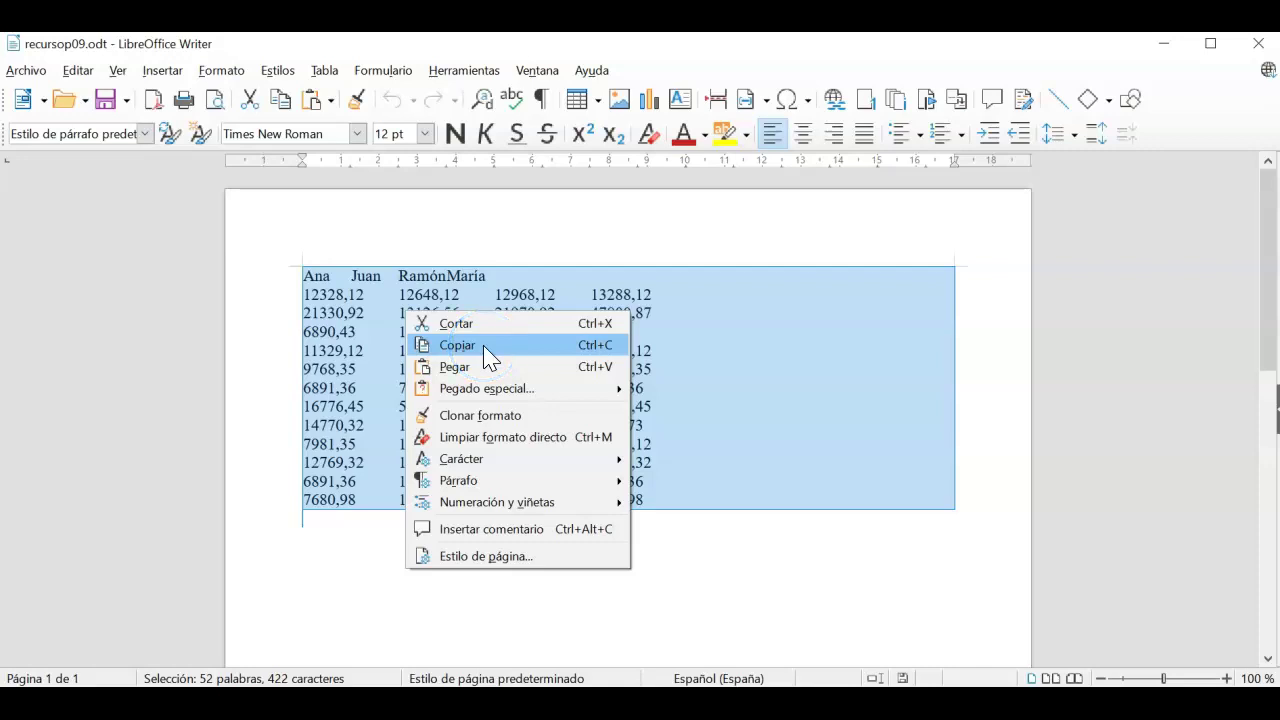
pyautogui.click(488, 350)
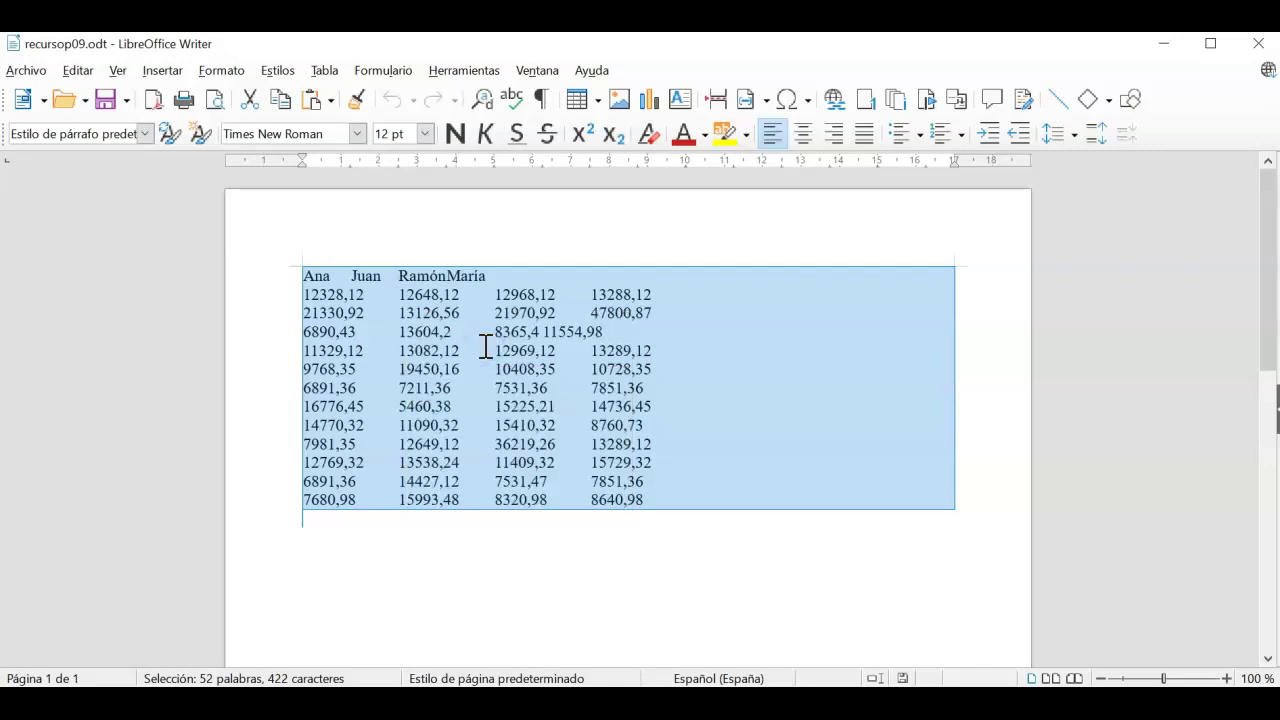
pyautogui.click(148, 570)
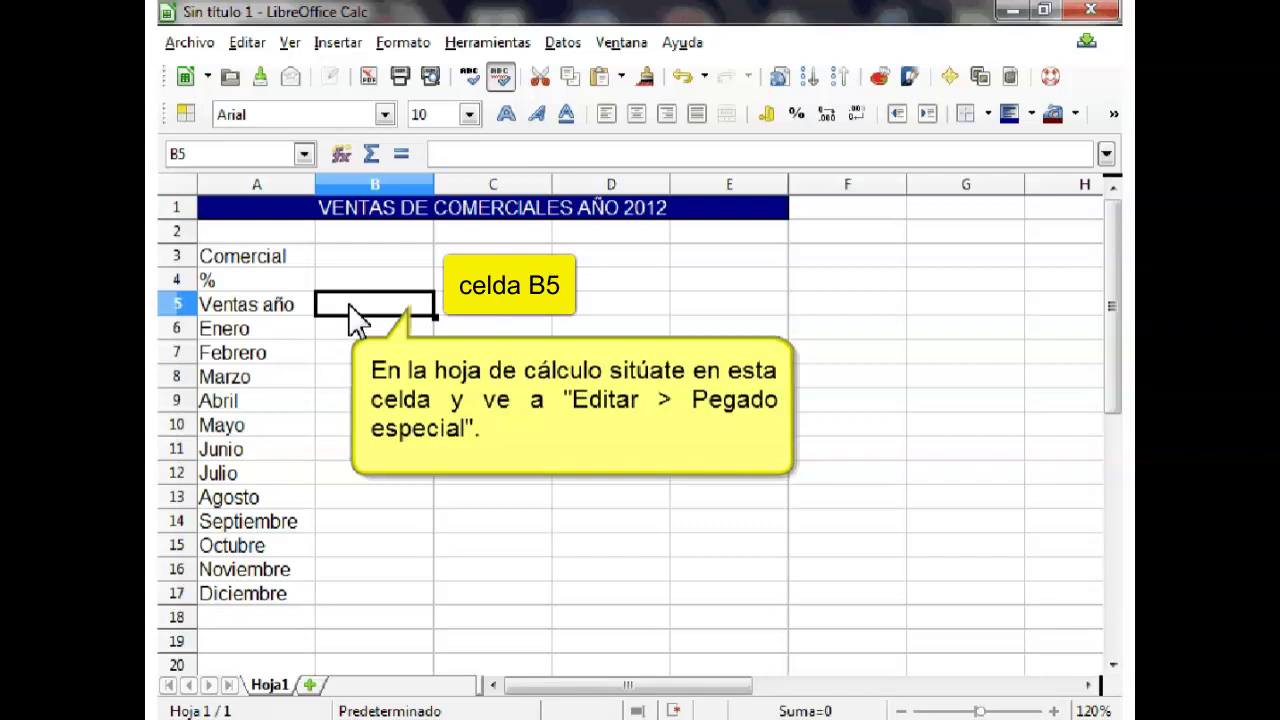
# Step: Paste the copied table at B5 as Texto sin formato, accepting the default text import settings
pyautogui.click(248, 43)
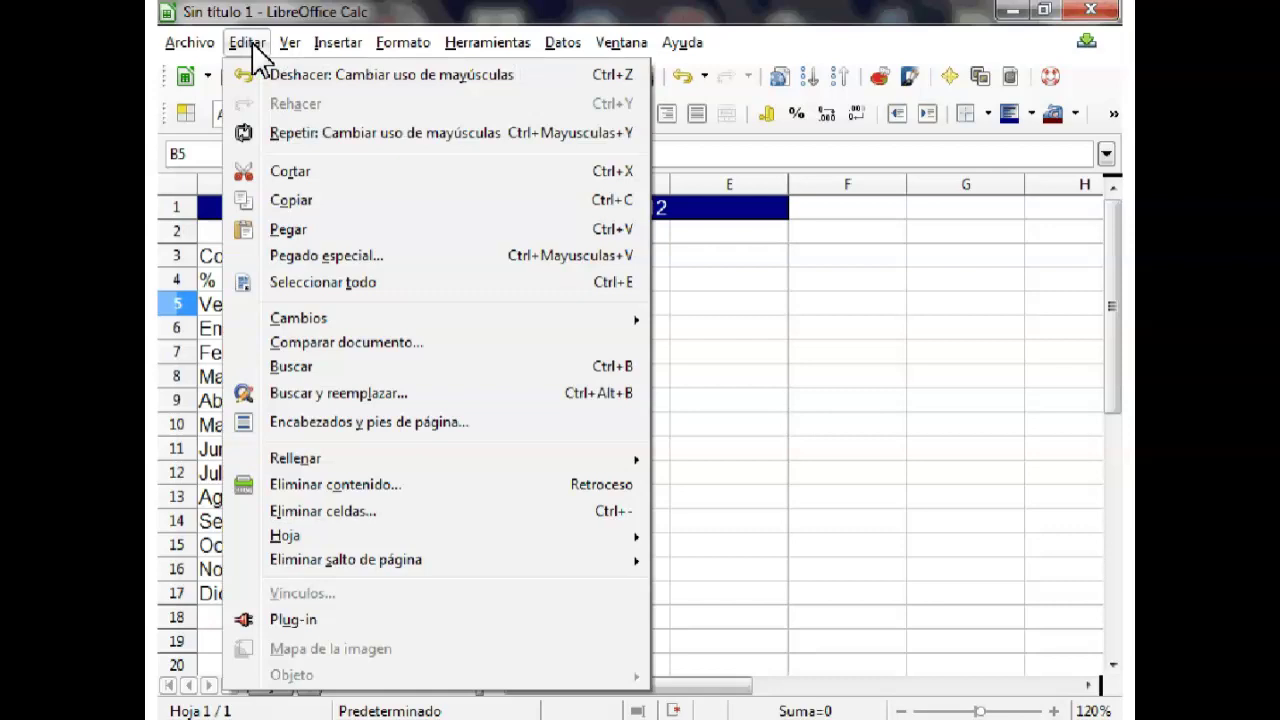
pyautogui.click(326, 256)
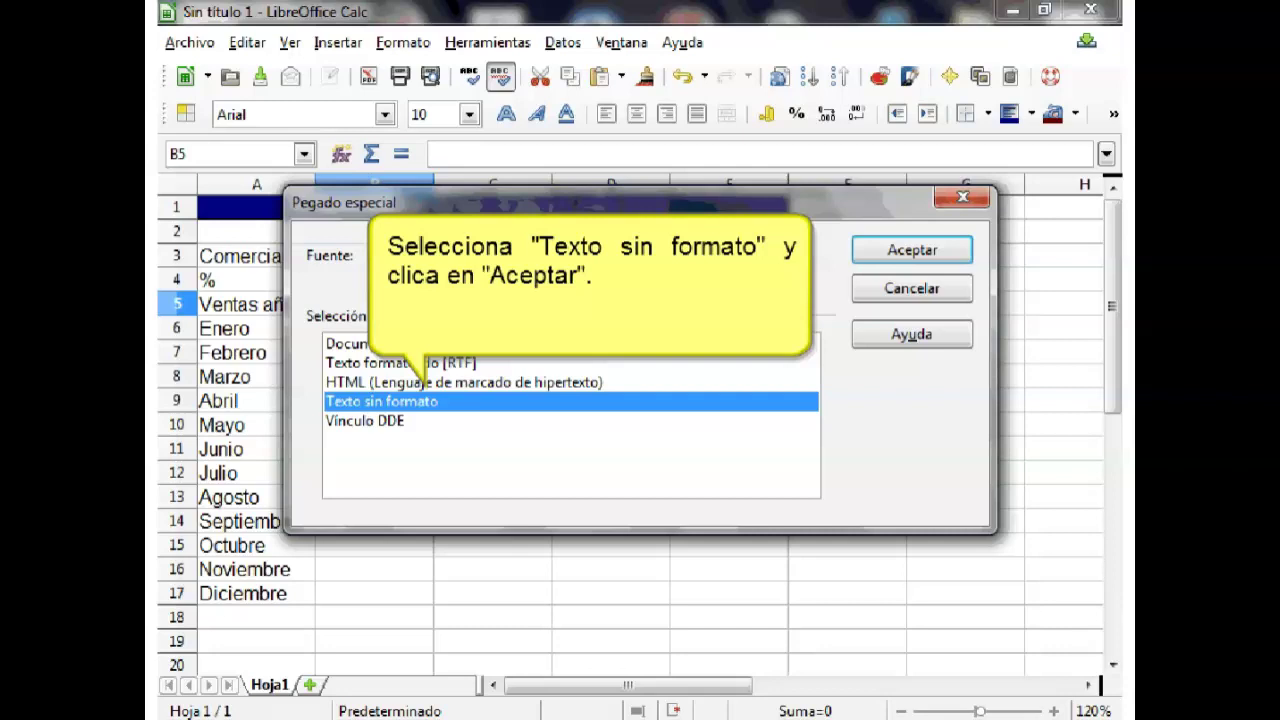
pyautogui.press('Return')
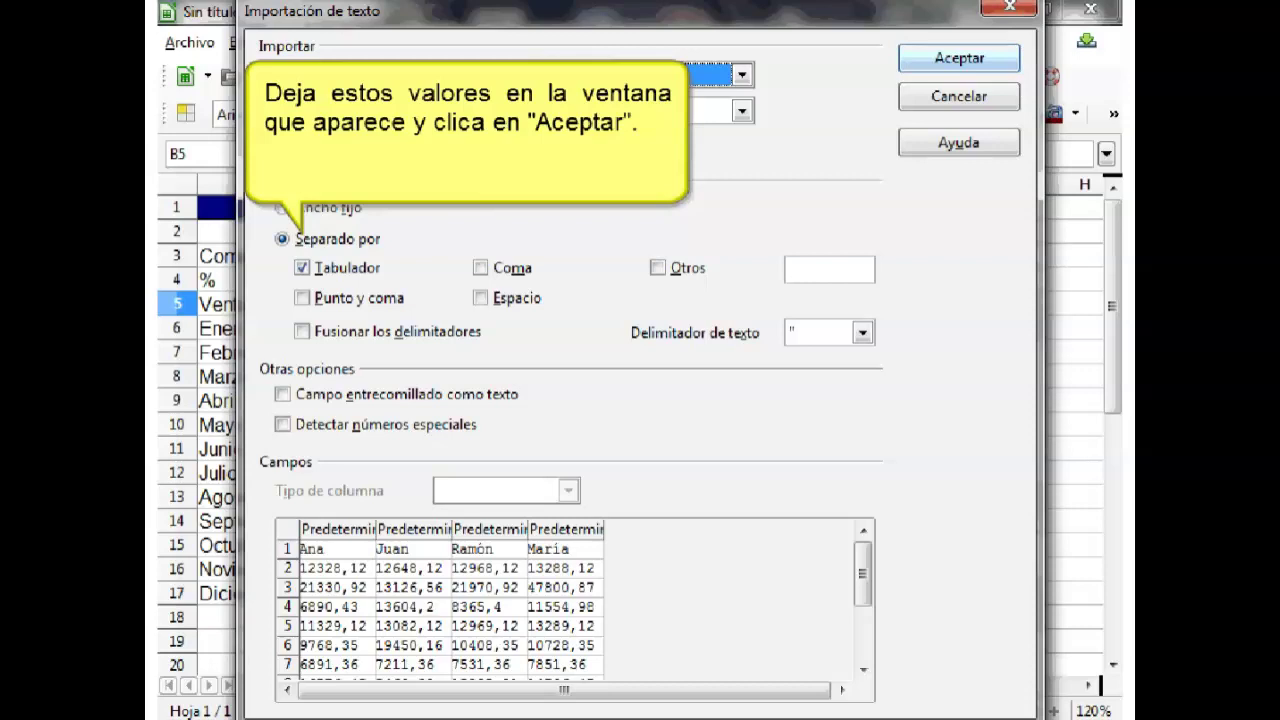
pyautogui.press('Return')
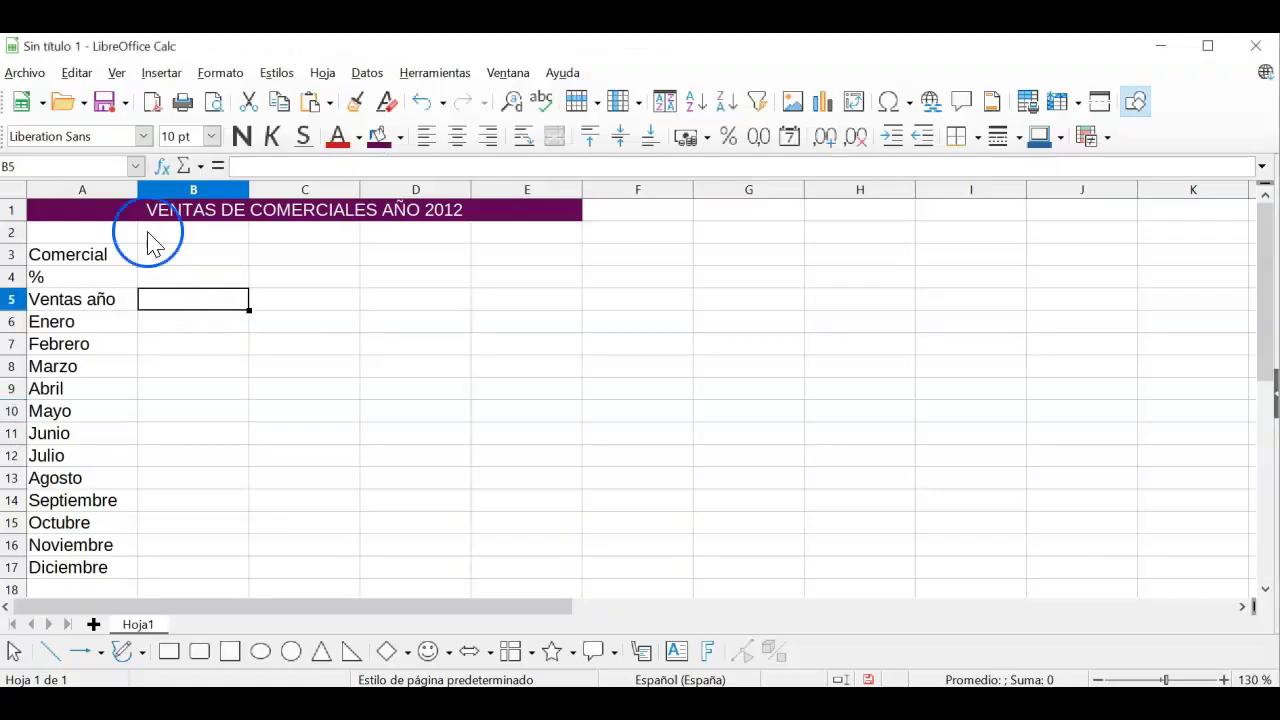
# Step: Paste the table as unformatted text and accept the import so names and figures fill B5:E17
pyautogui.click(77, 73)
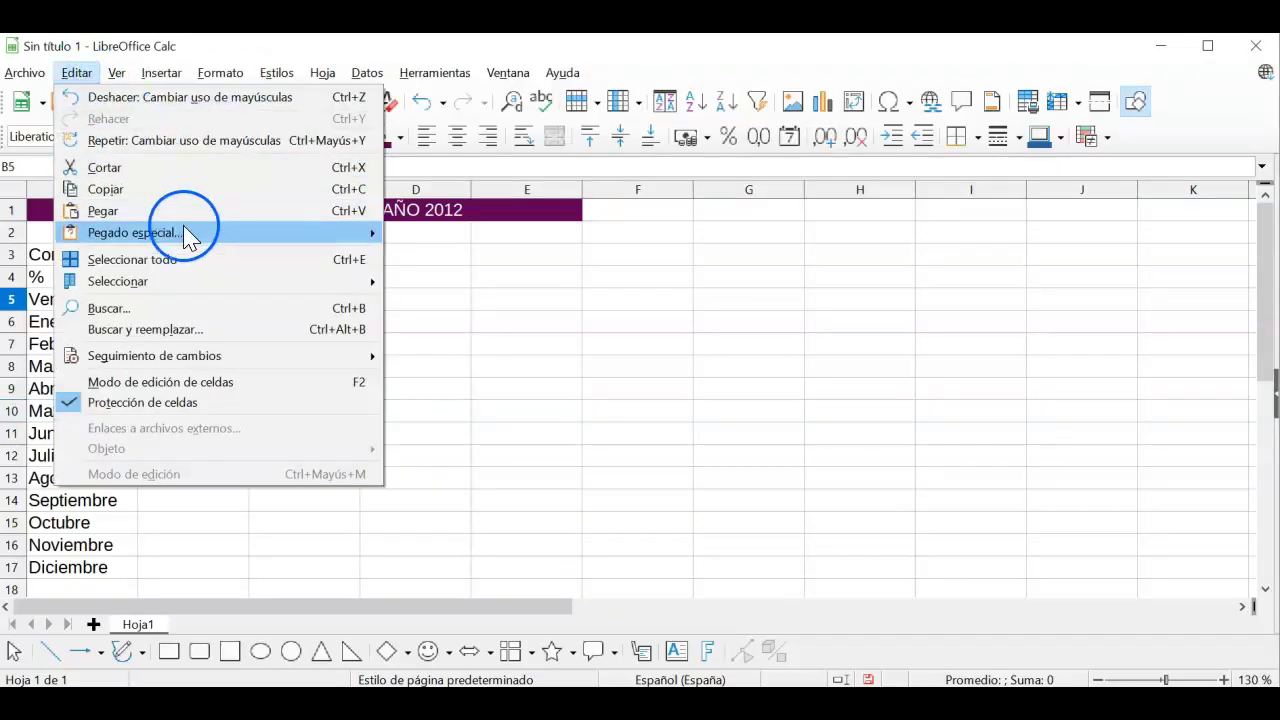
pyautogui.moveTo(189, 240)
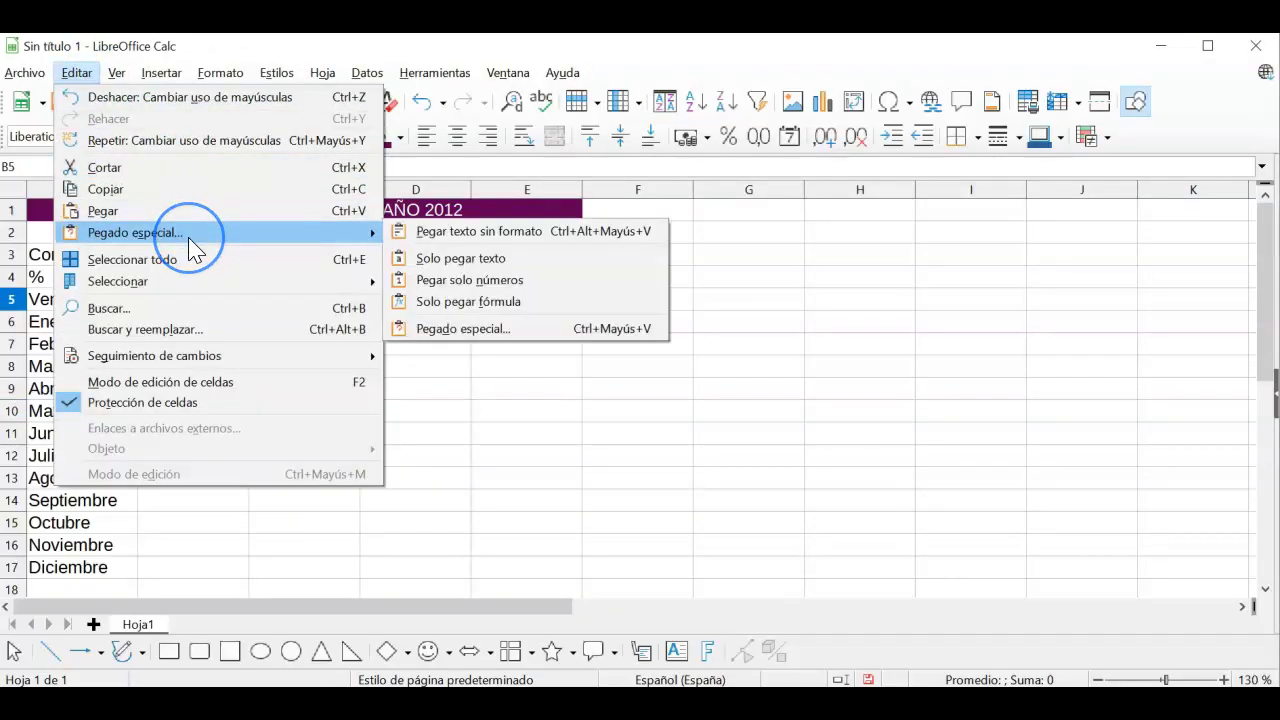
pyautogui.click(498, 236)
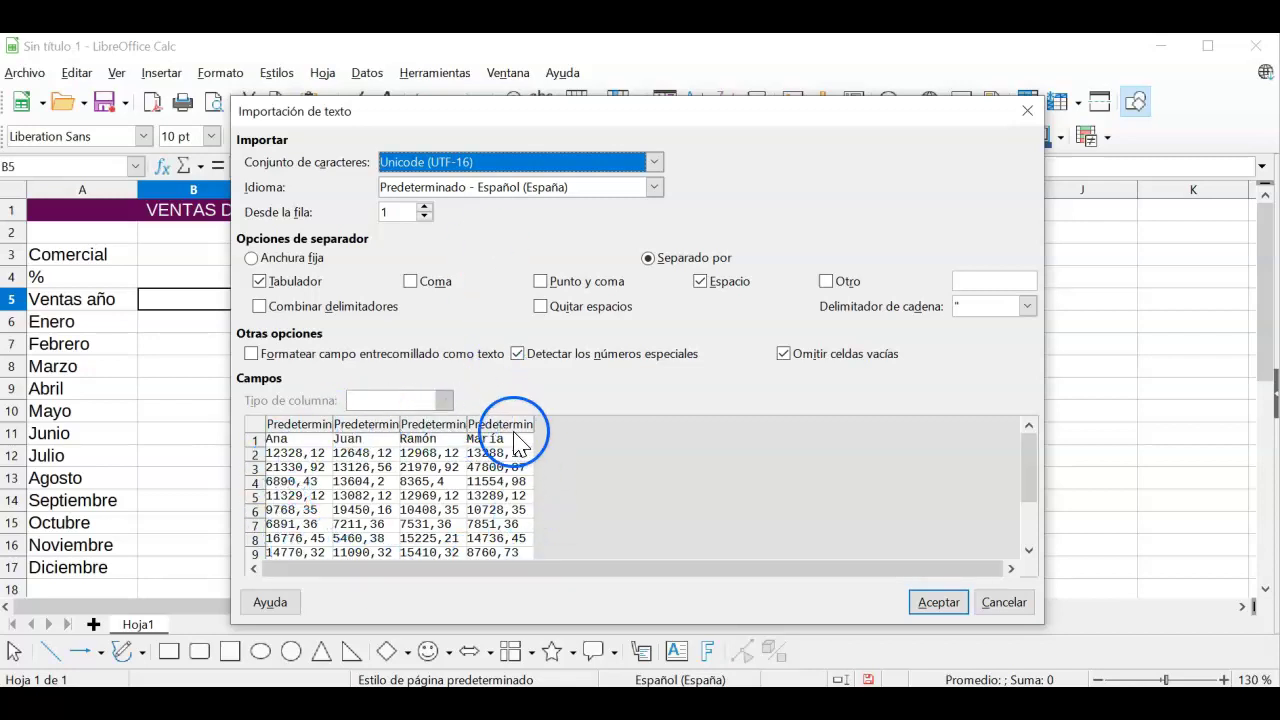
pyautogui.click(932, 604)
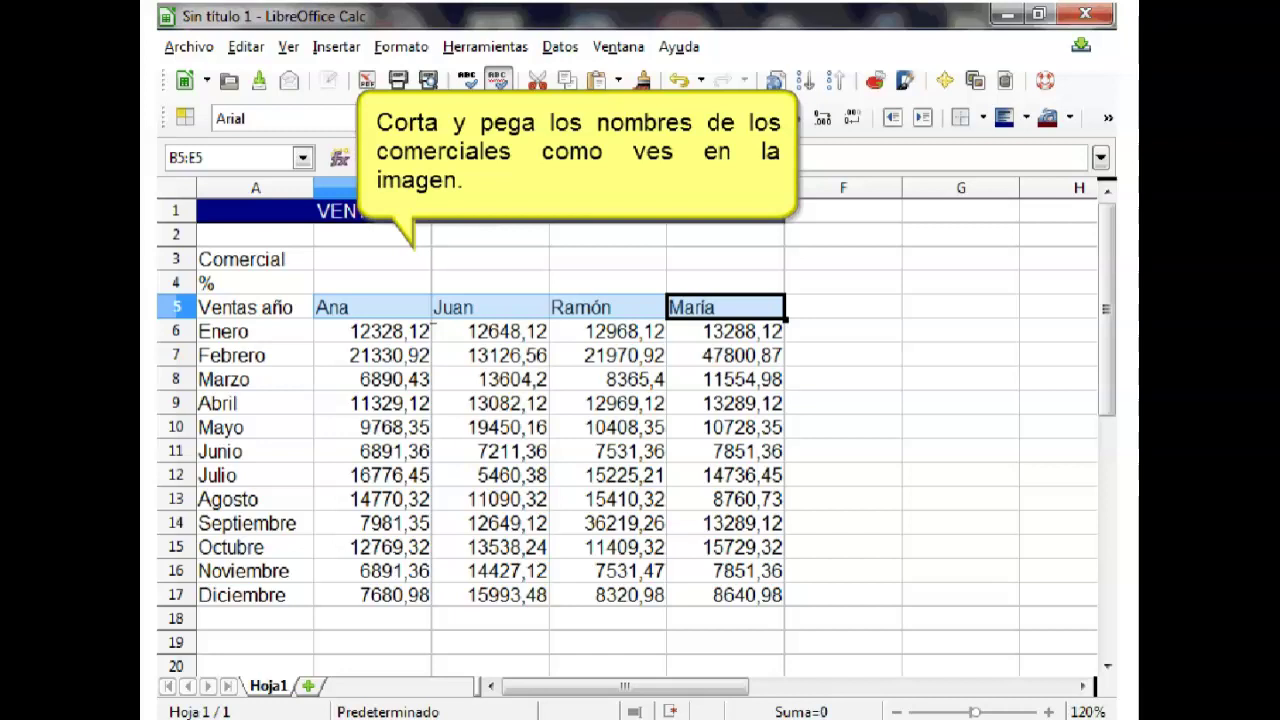
# Step: Cut Ana, Juan, Ramón and María from B5:E5 and paste them into B3:E3
pyautogui.hotkey('ctrl', 'x')
pyautogui.click(372, 259)
pyautogui.hotkey('ctrl', 'v')
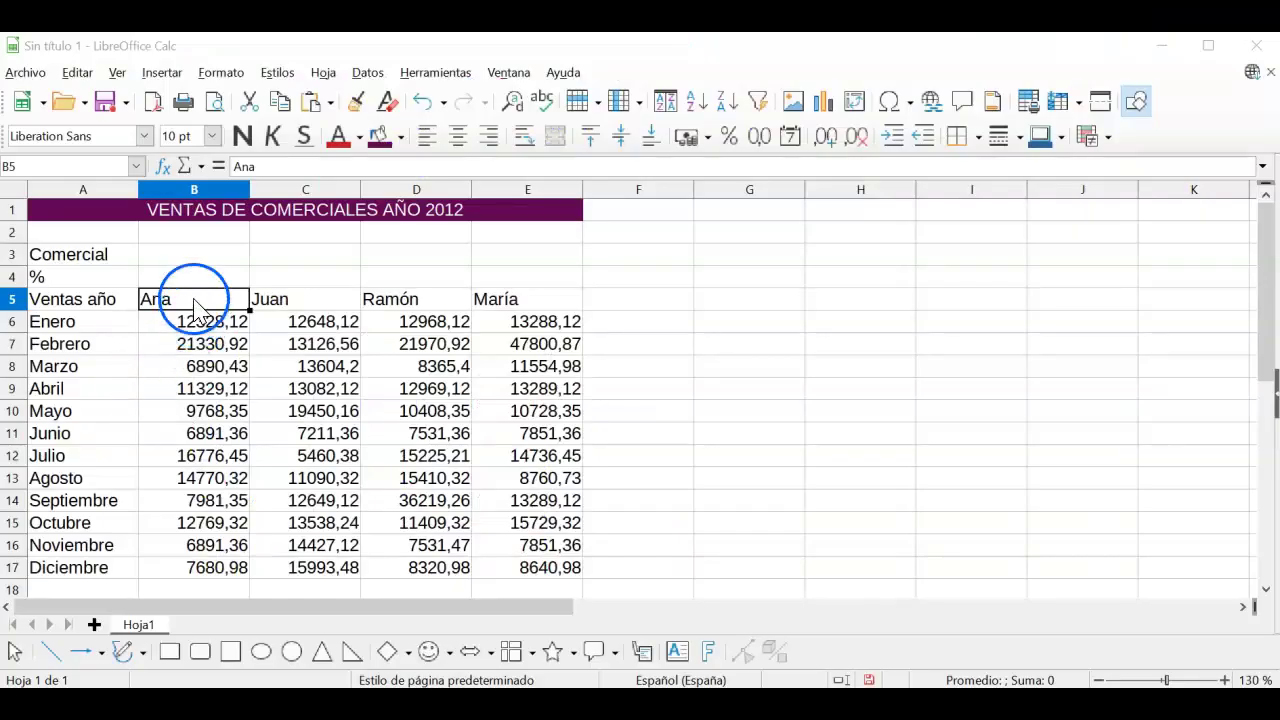
pyautogui.moveTo(194, 299); pyautogui.dragTo(494, 297)
pyautogui.rightClick(424, 299)
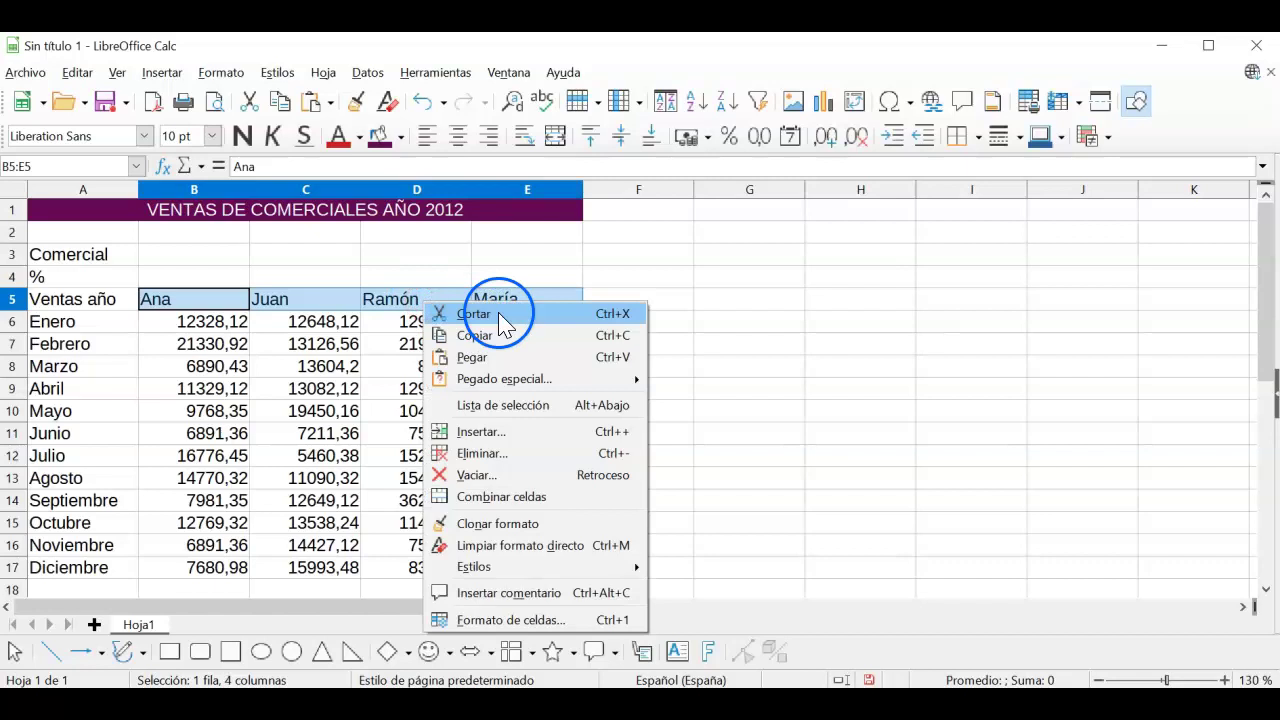
pyautogui.click(474, 314)
pyautogui.click(210, 253)
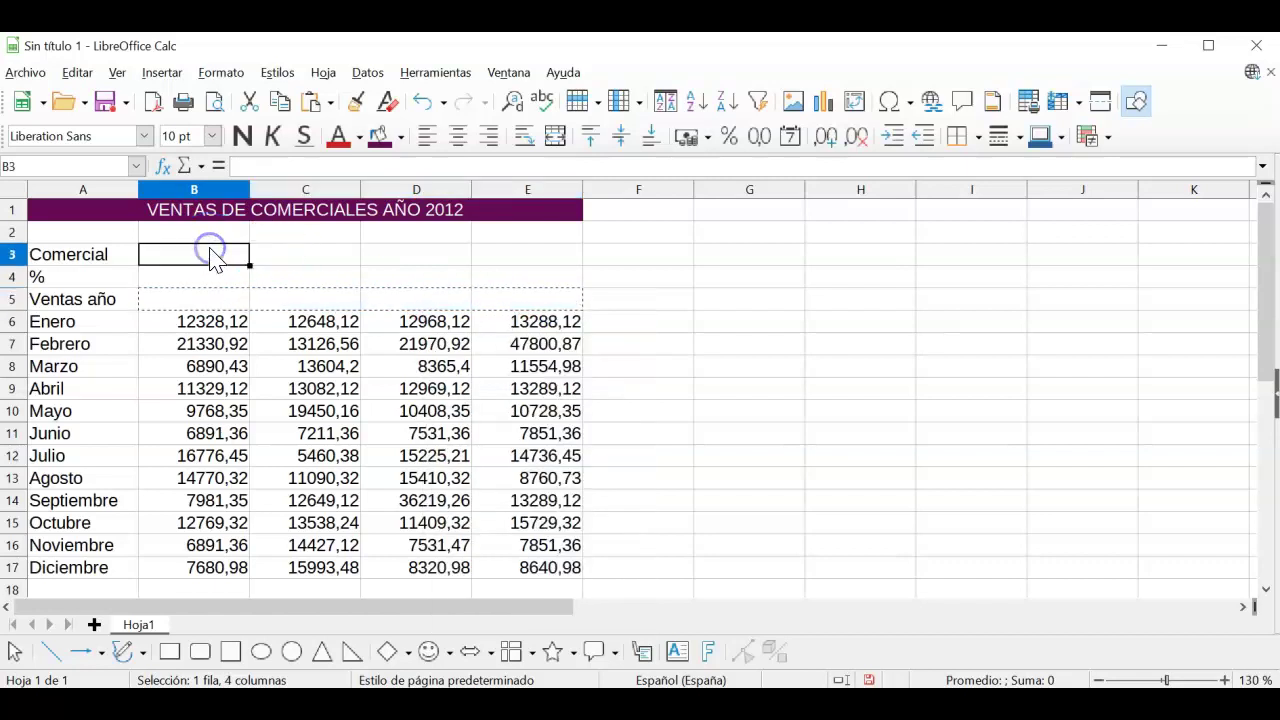
pyautogui.rightClick(210, 255)
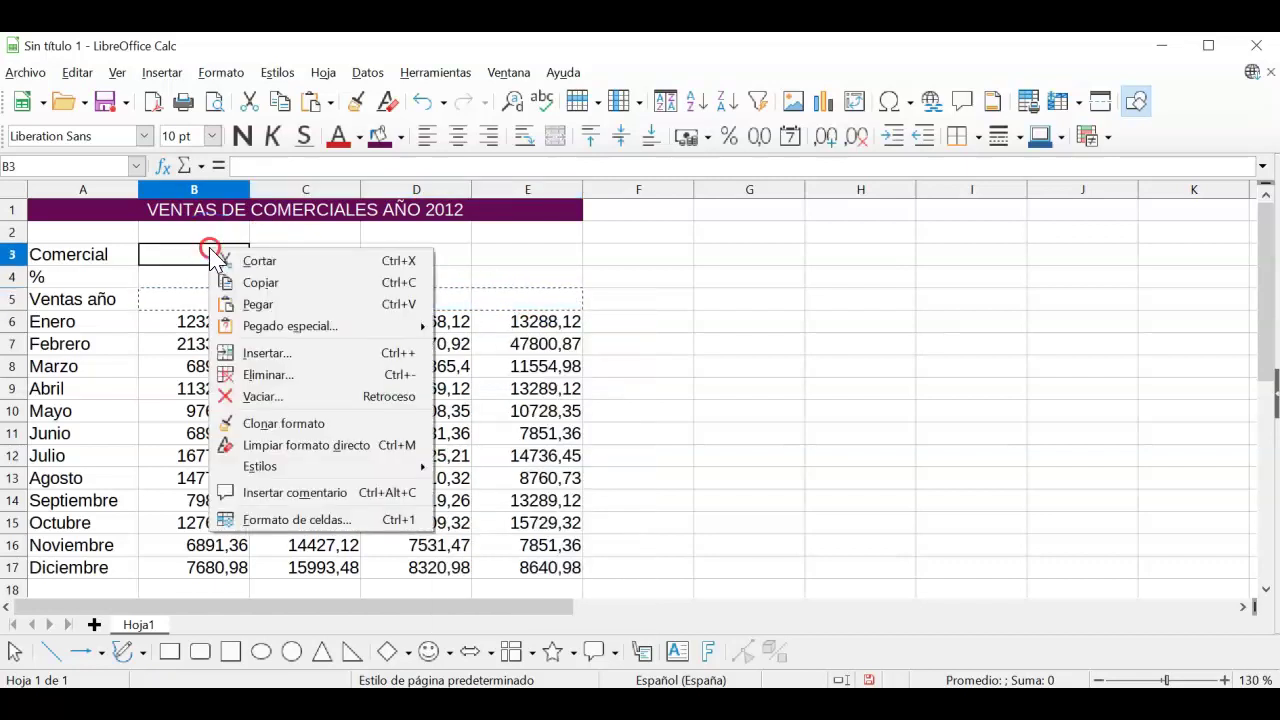
pyautogui.click(278, 305)
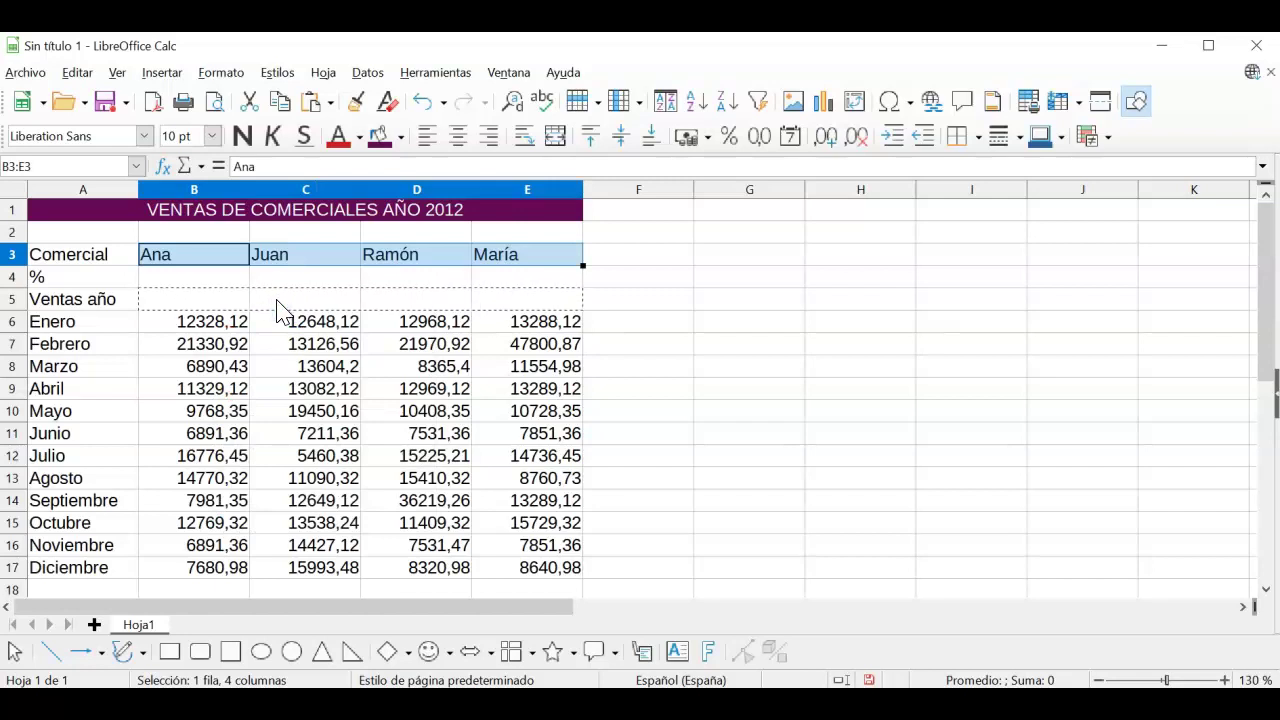
pyautogui.press('Escape')
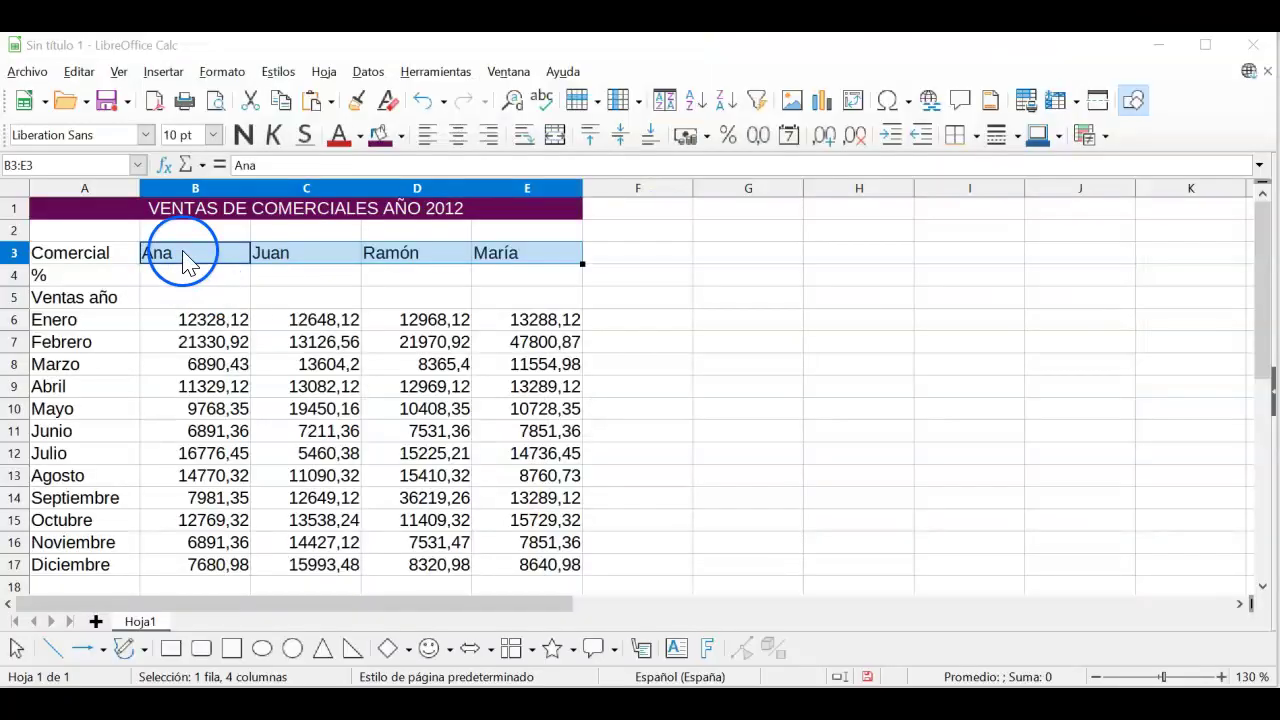
# Step: Fill the name cells B3:E3 with a green background
pyautogui.click(195, 275)
pyautogui.moveTo(181, 256); pyautogui.dragTo(514, 266)
pyautogui.click(401, 138)
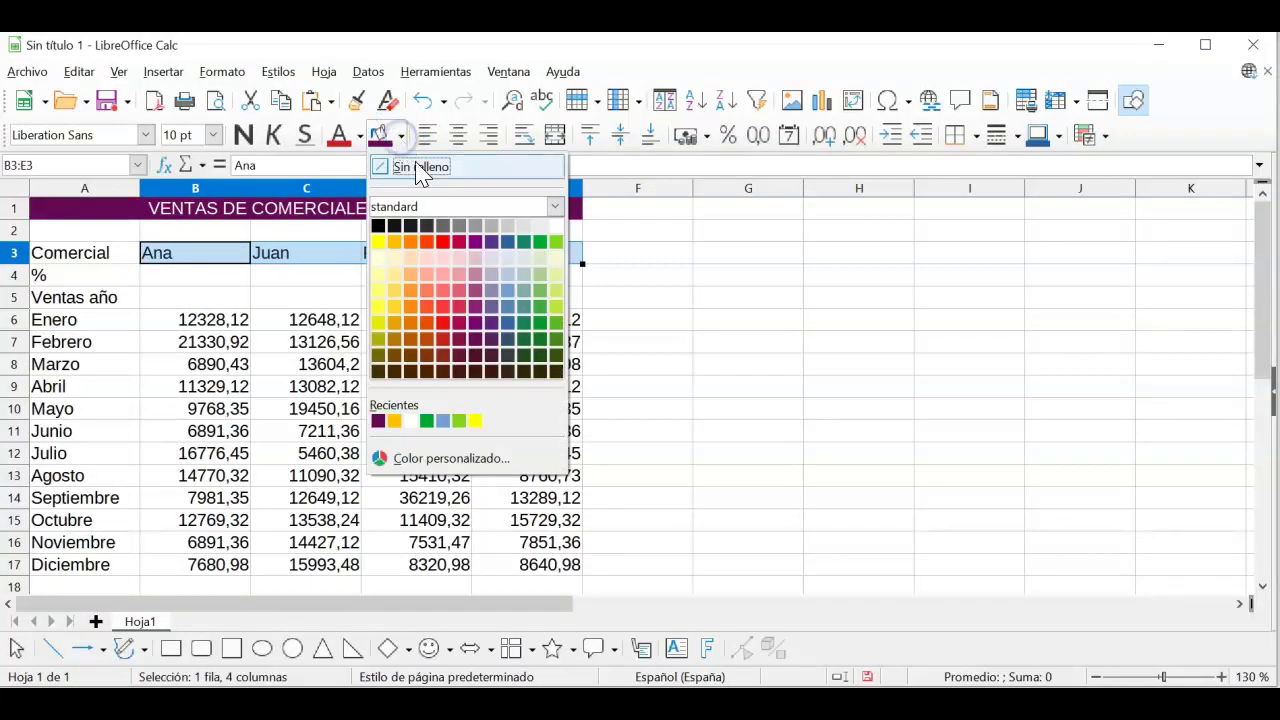
pyautogui.click(555, 243)
pyautogui.click(605, 282)
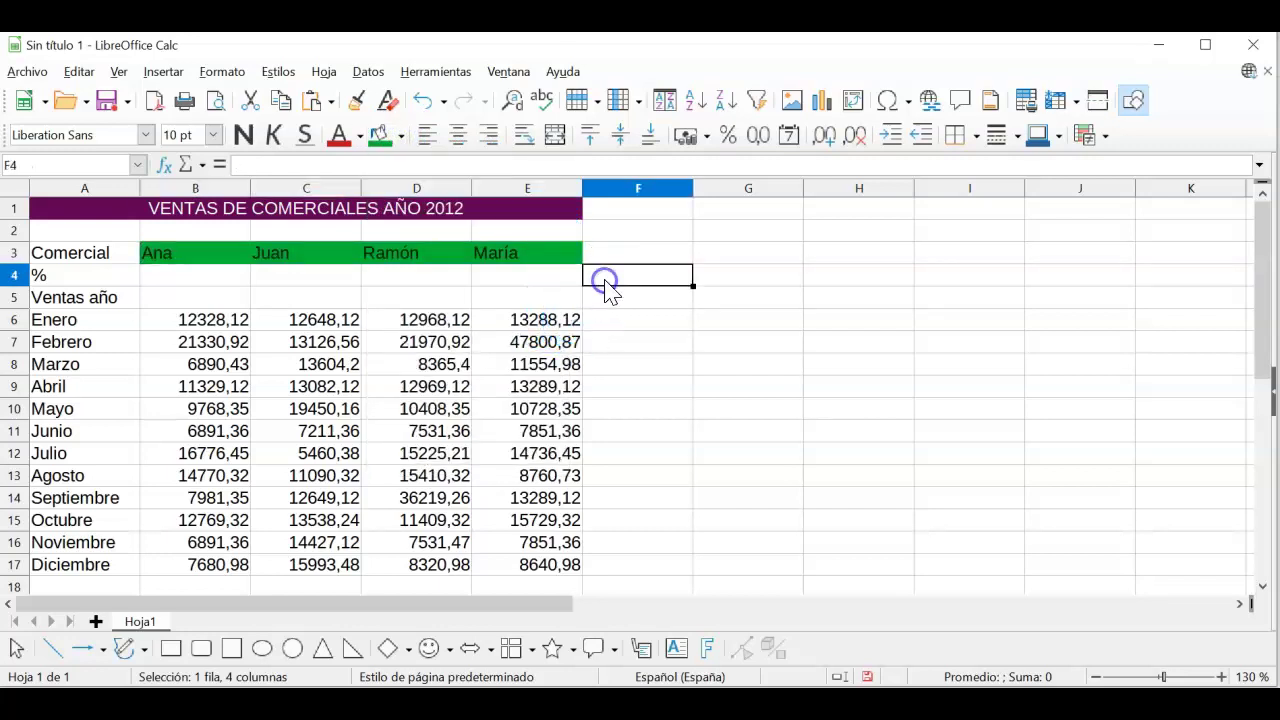
# Step: Make the B3:E3 name text white, then select the whole table A1:E17
pyautogui.click(238, 257)
pyautogui.moveTo(238, 257); pyautogui.dragTo(500, 262)
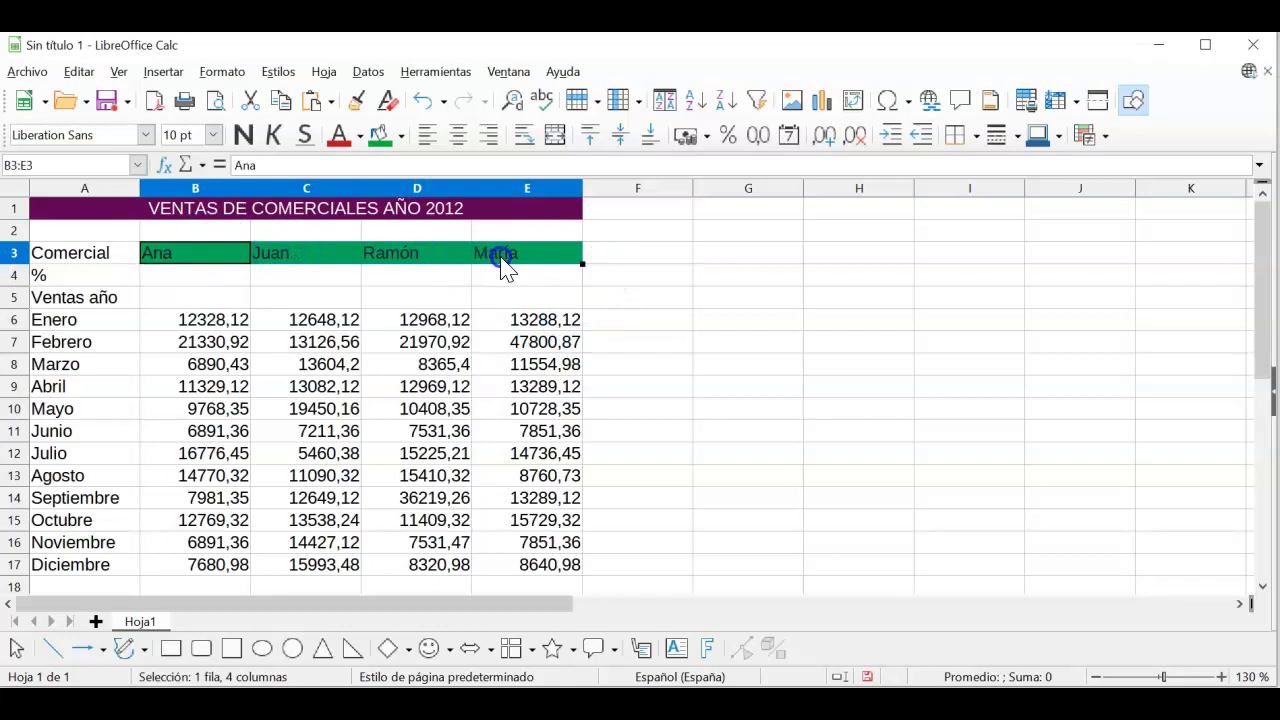
pyautogui.click(360, 137)
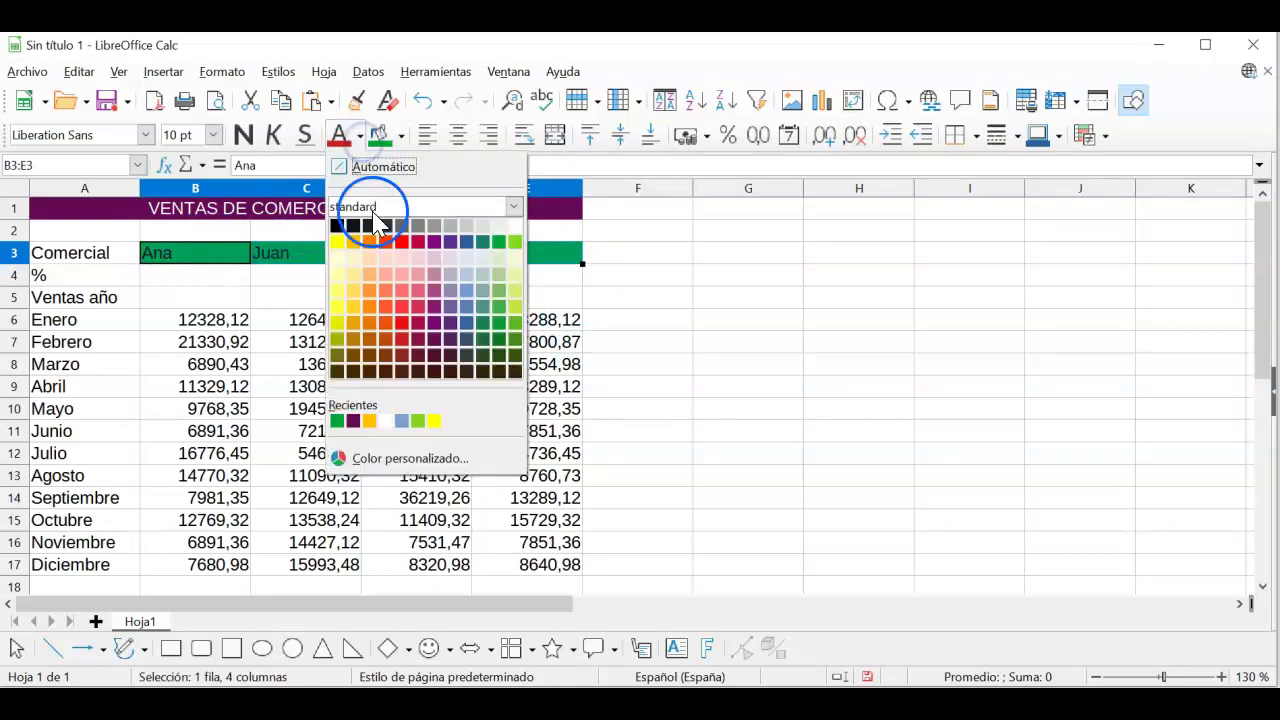
pyautogui.click(512, 229)
pyautogui.click(616, 300)
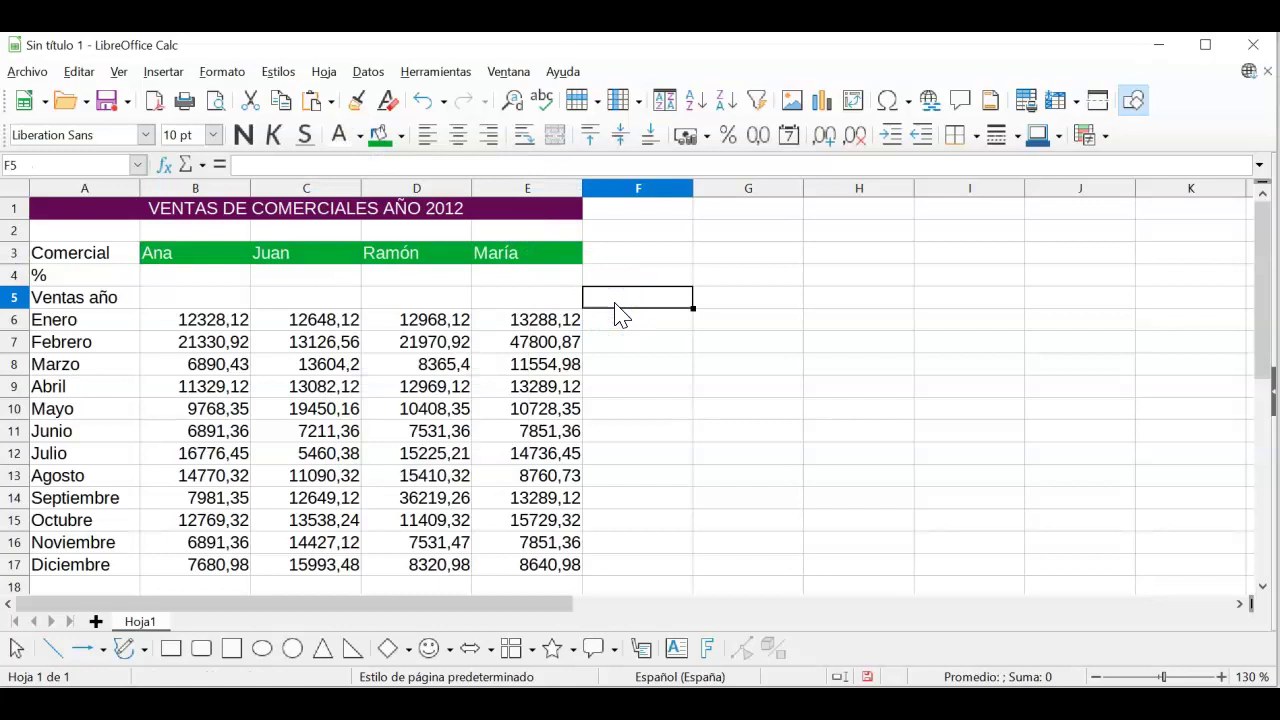
pyautogui.click(82, 214)
pyautogui.moveTo(83, 224); pyautogui.dragTo(392, 570)
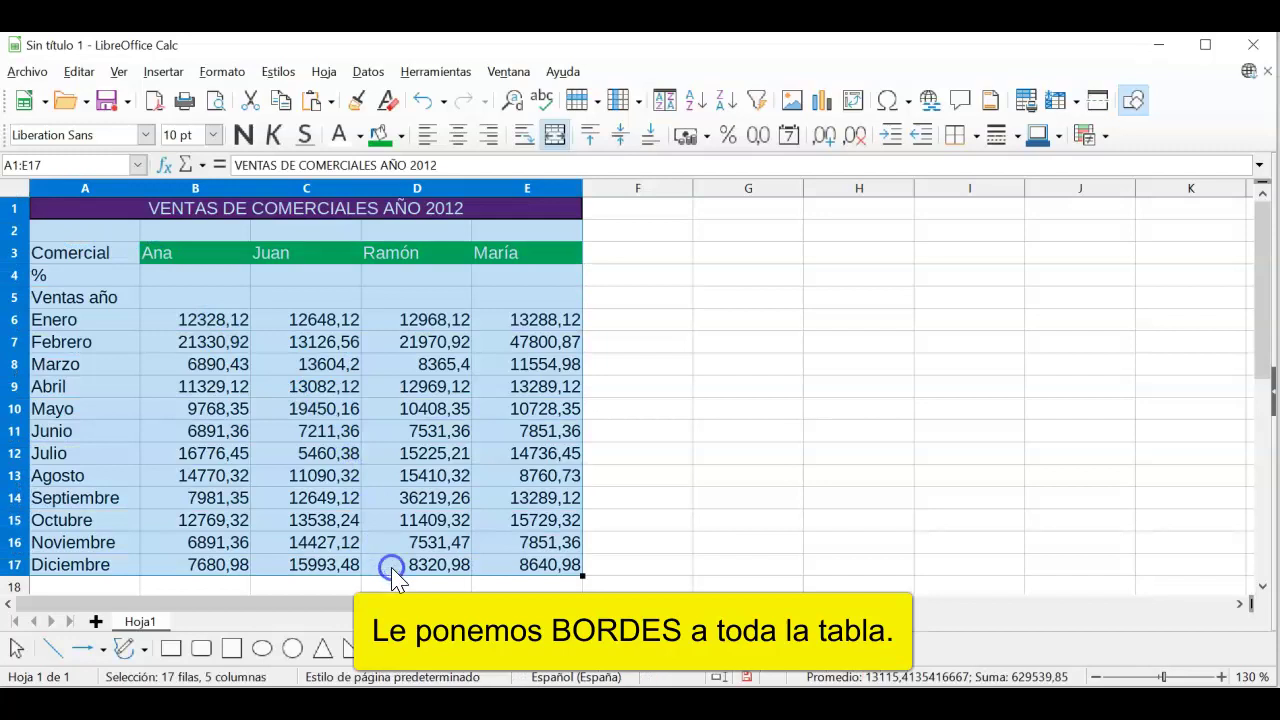
# Step: Apply all borders to every cell of the A1:E17 table
pyautogui.click(975, 137)
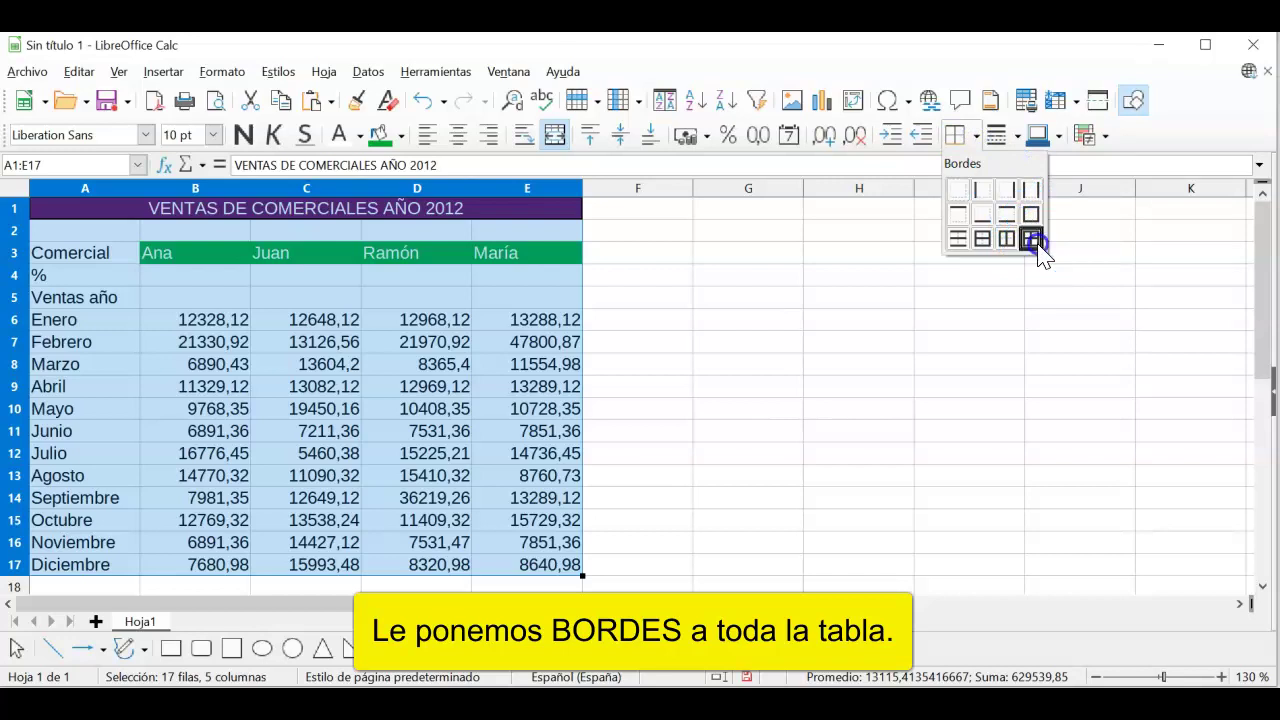
pyautogui.click(1031, 239)
pyautogui.click(645, 342)
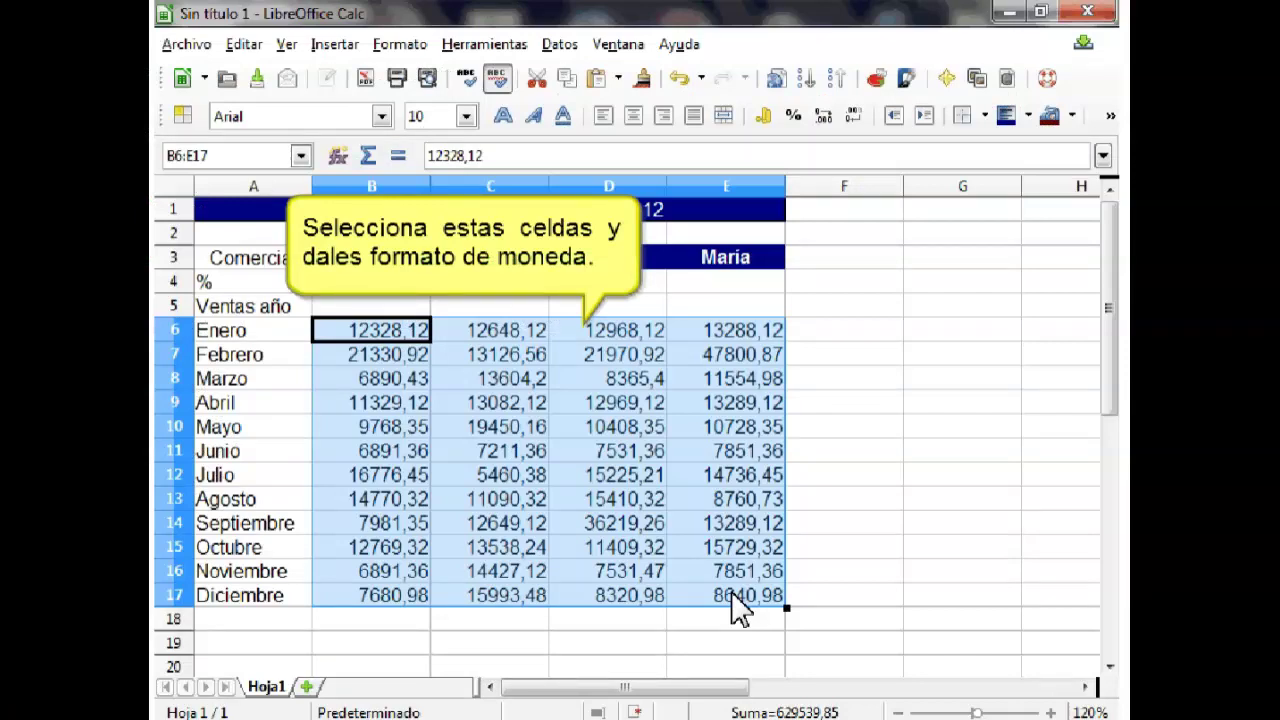
# Step: Format B6:E17 as Moneda with EUR € Español, then reselect the monthly figures
pyautogui.rightClick(709, 556)
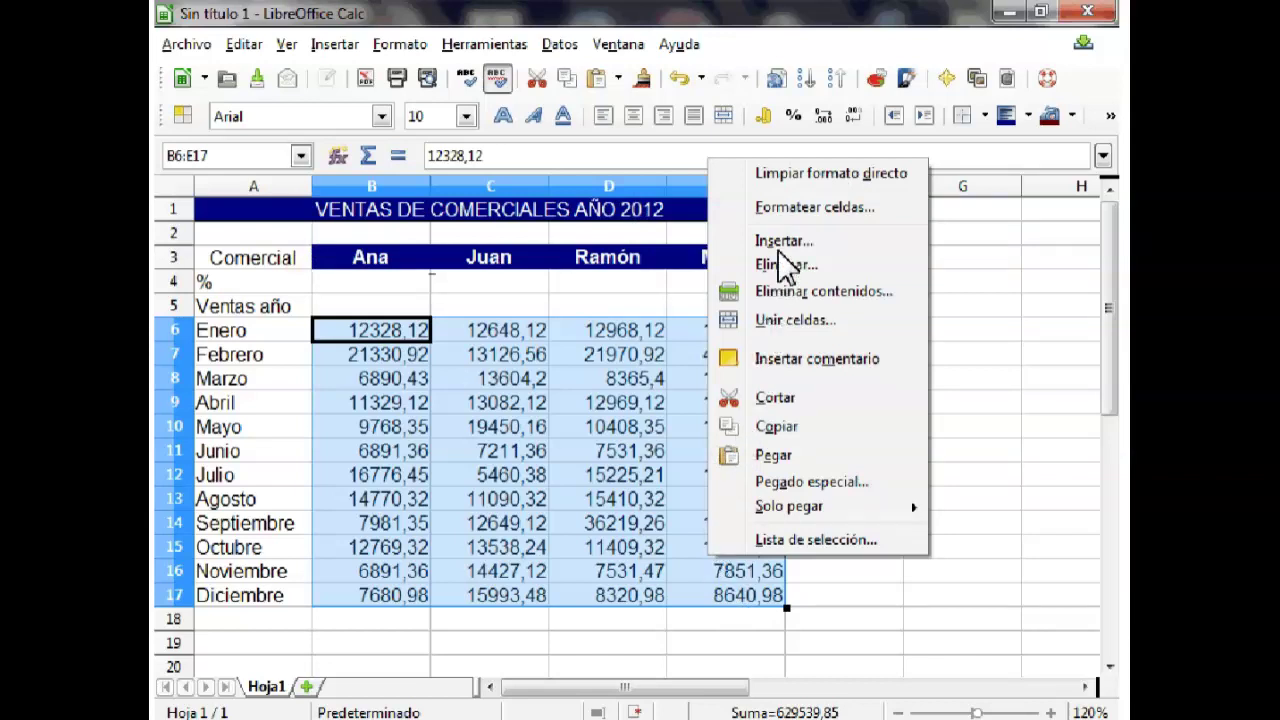
pyautogui.click(797, 208)
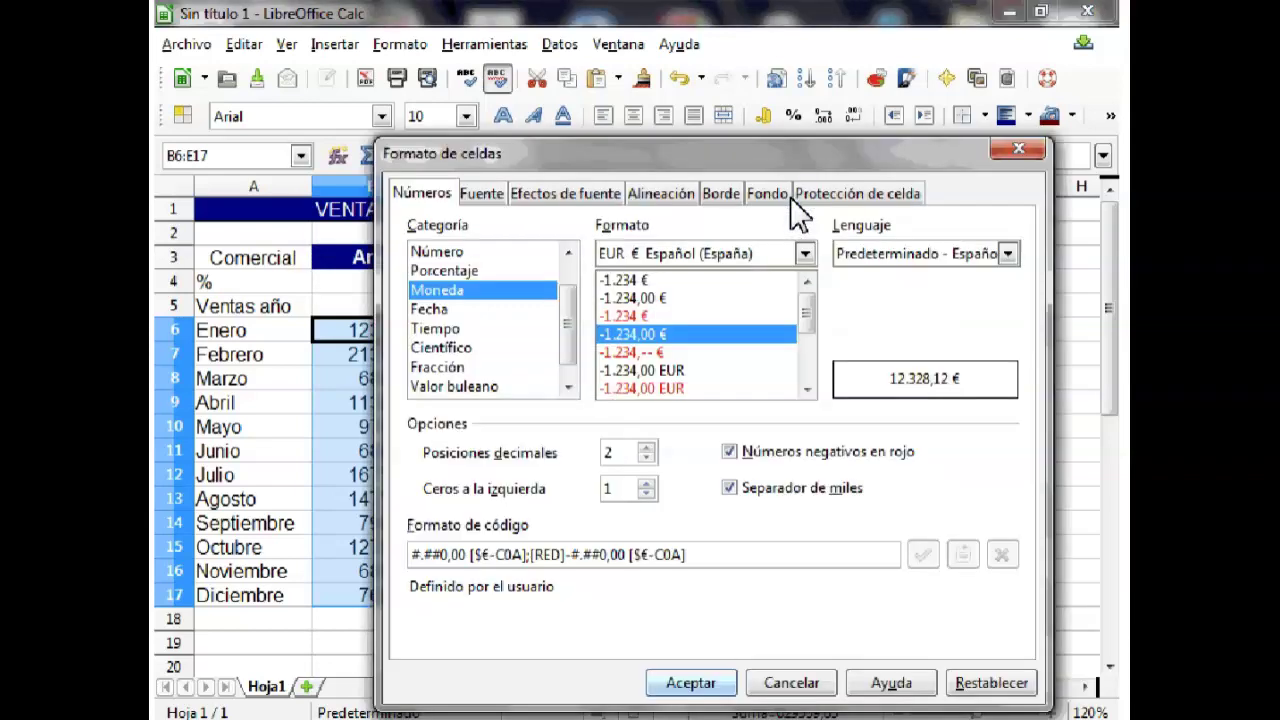
pyautogui.click(692, 683)
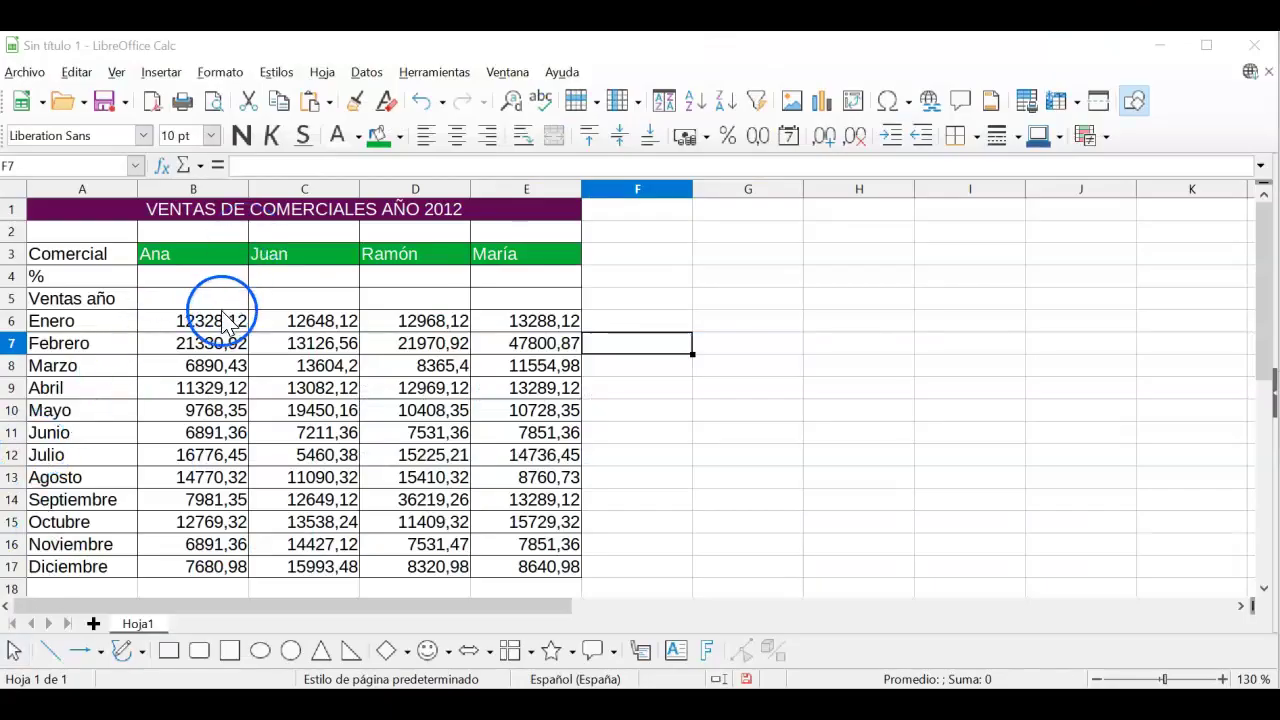
pyautogui.click(216, 323)
pyautogui.moveTo(216, 328); pyautogui.dragTo(535, 578)
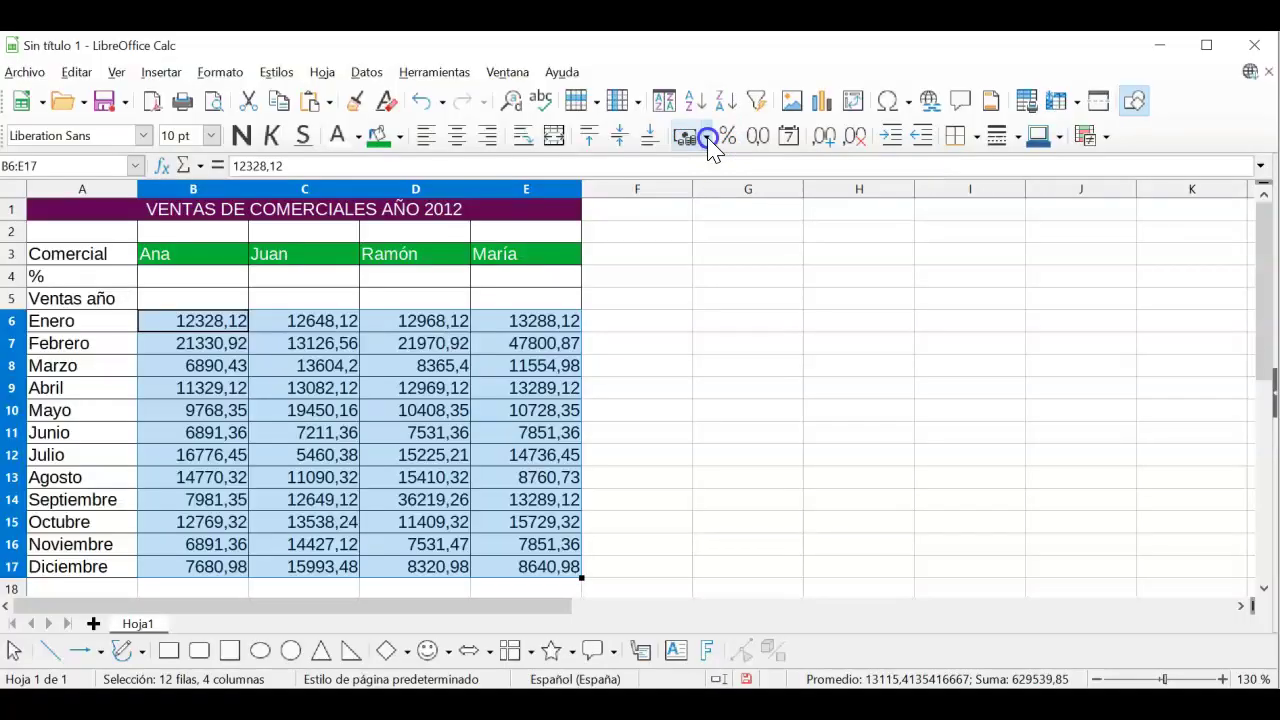
# Step: Apply the € Predeterminado currency format so figures read like 12.328,12 €
pyautogui.click(707, 138)
pyautogui.click(741, 187)
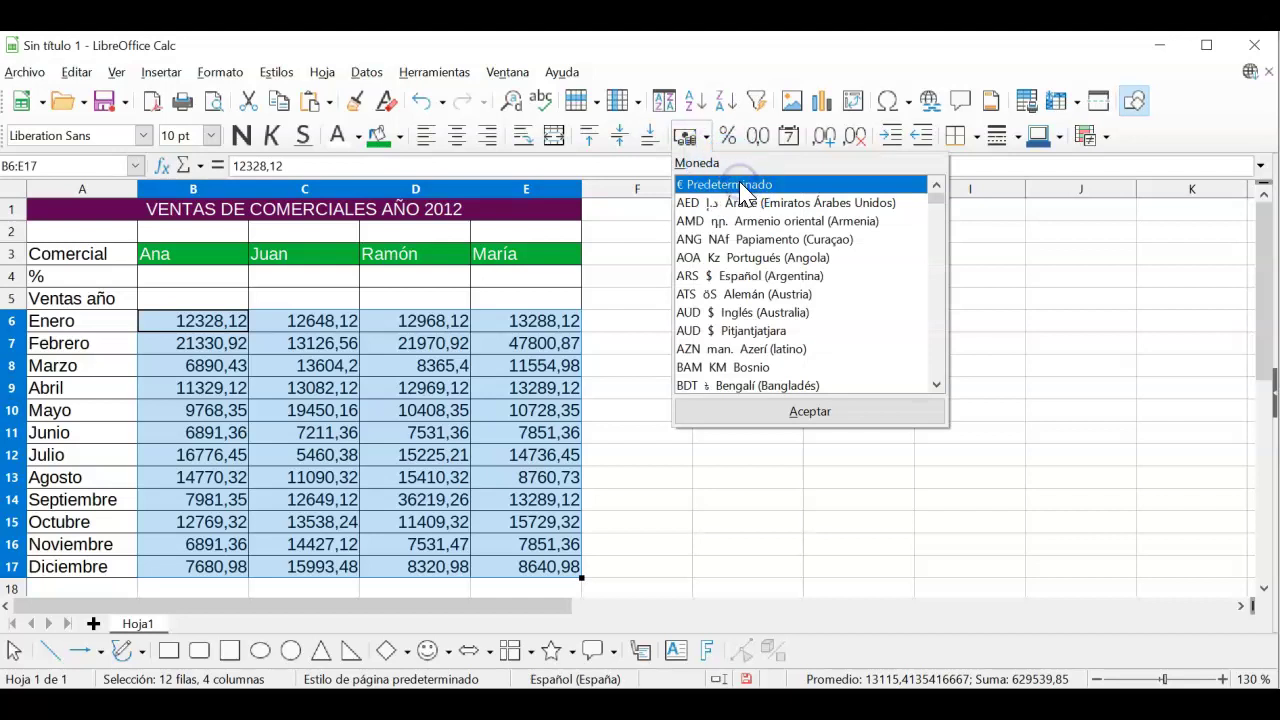
pyautogui.click(812, 413)
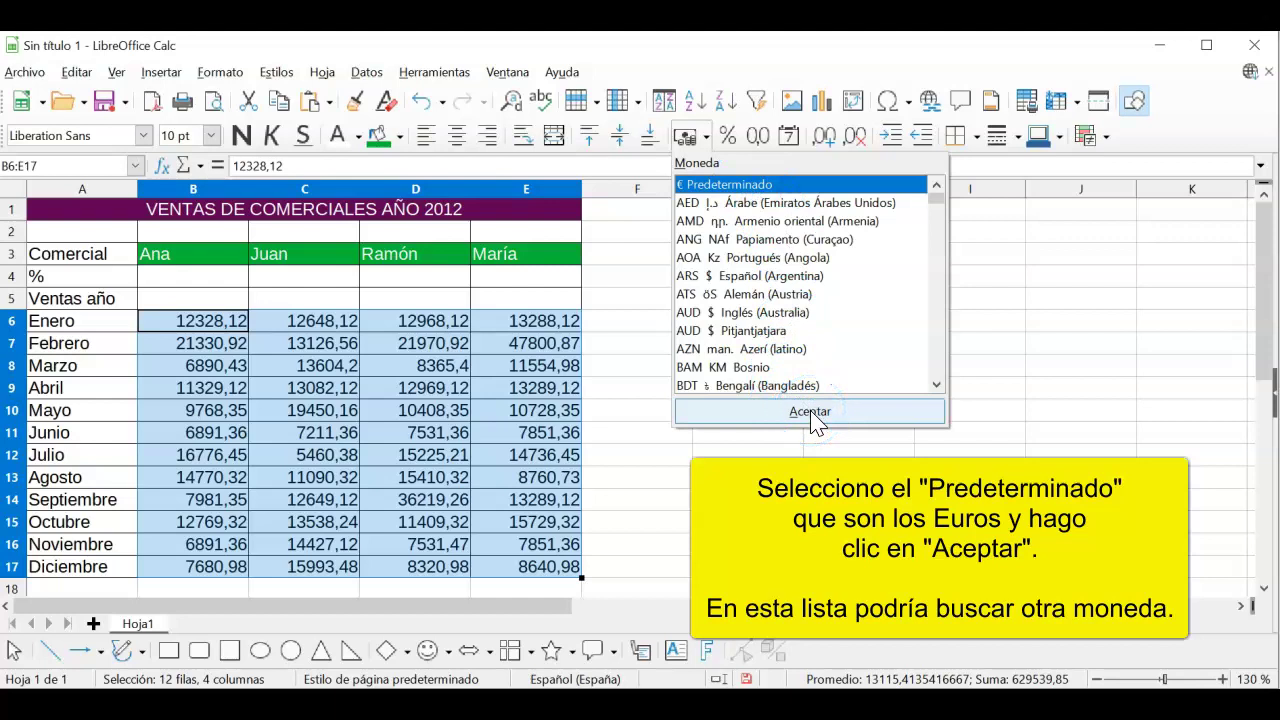
pyautogui.click(812, 414)
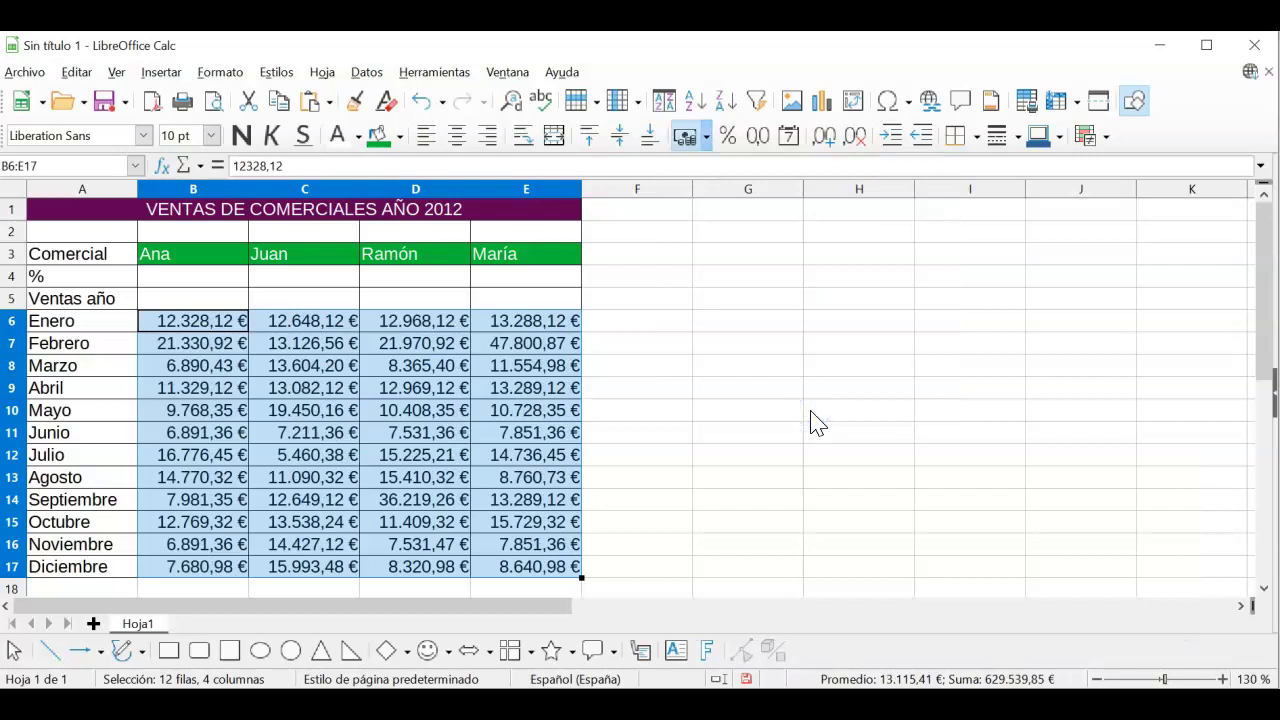
pyautogui.click(687, 396)
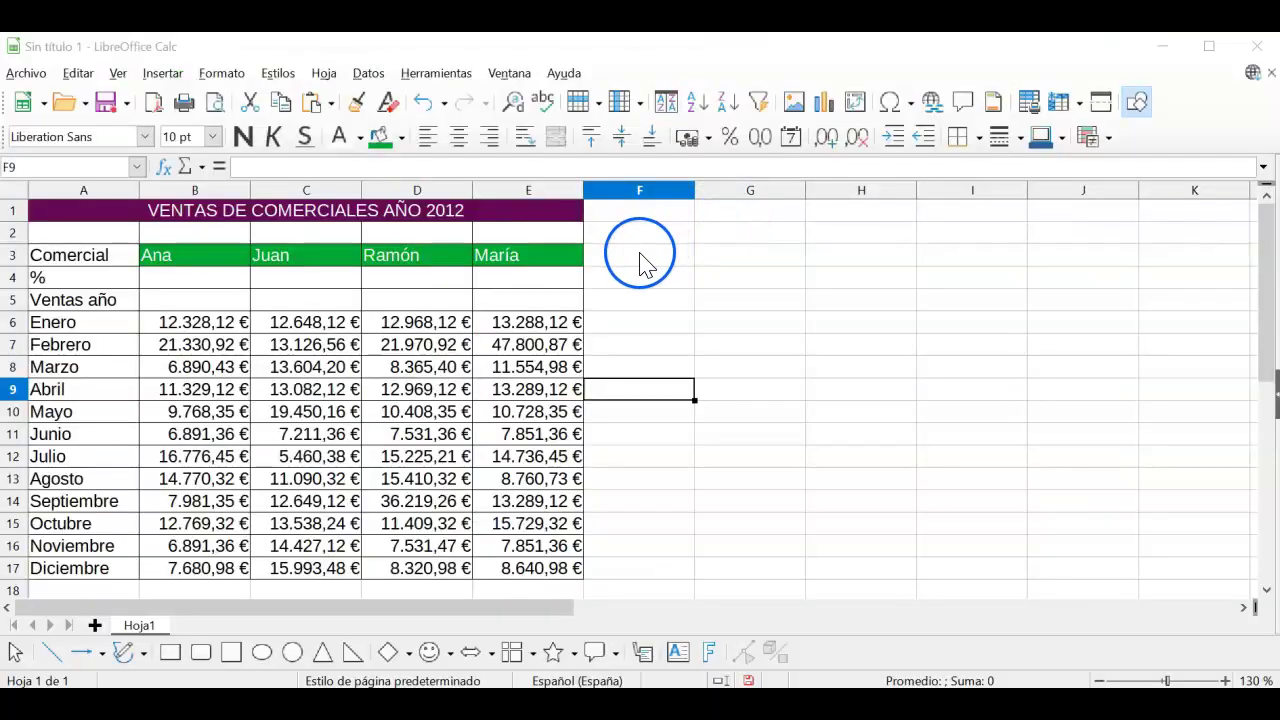
# Step: Put all borders on cells F3:F5 beside the table
pyautogui.moveTo(640, 260); pyautogui.dragTo(644, 306)
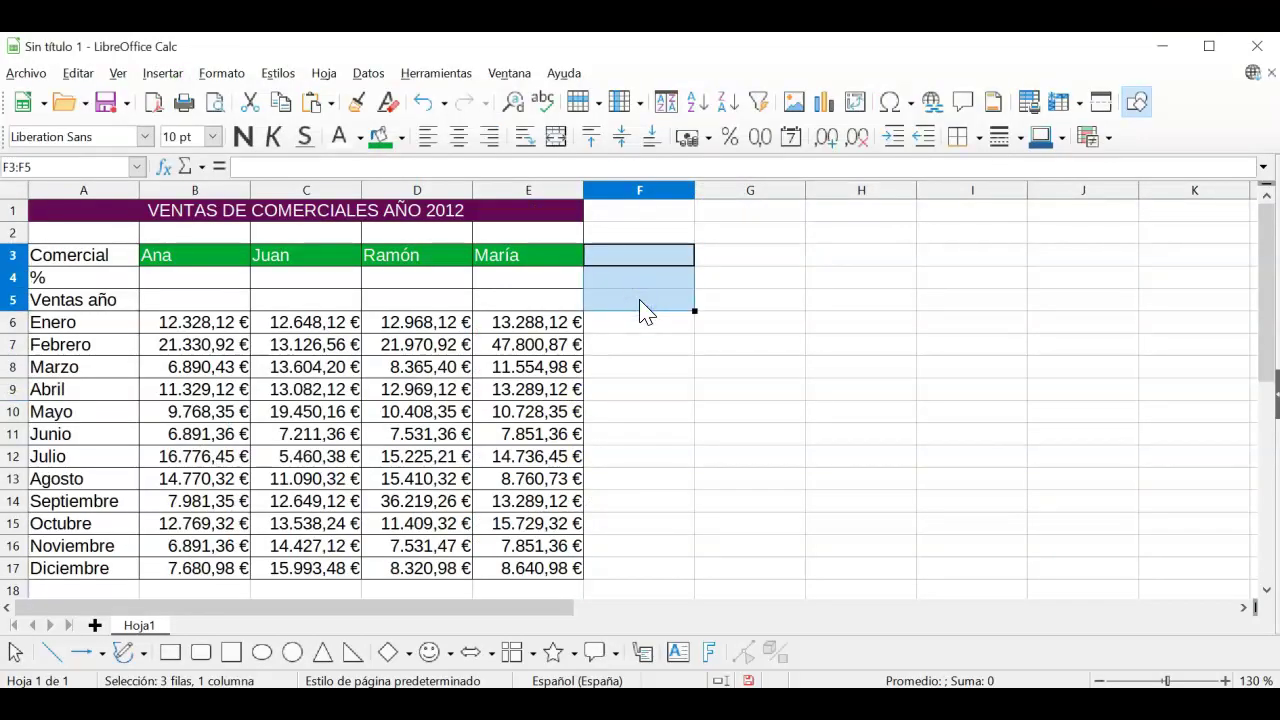
pyautogui.click(978, 137)
pyautogui.click(1036, 244)
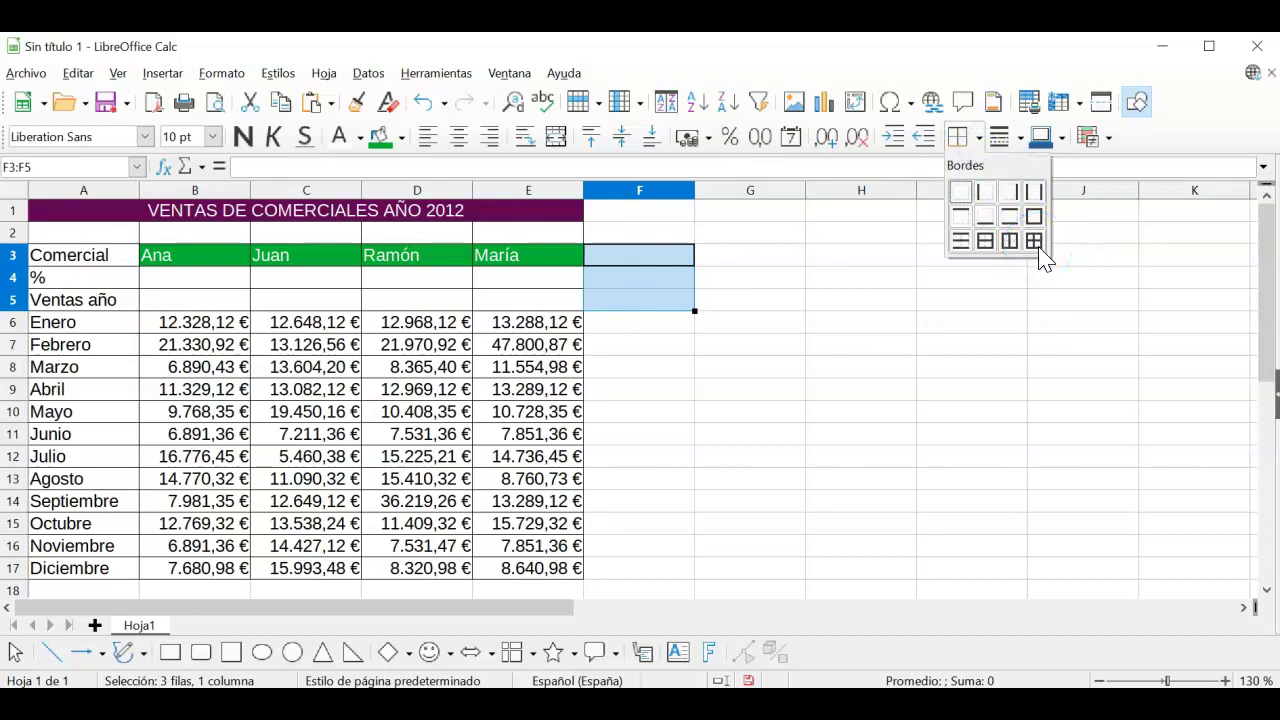
pyautogui.click(1036, 244)
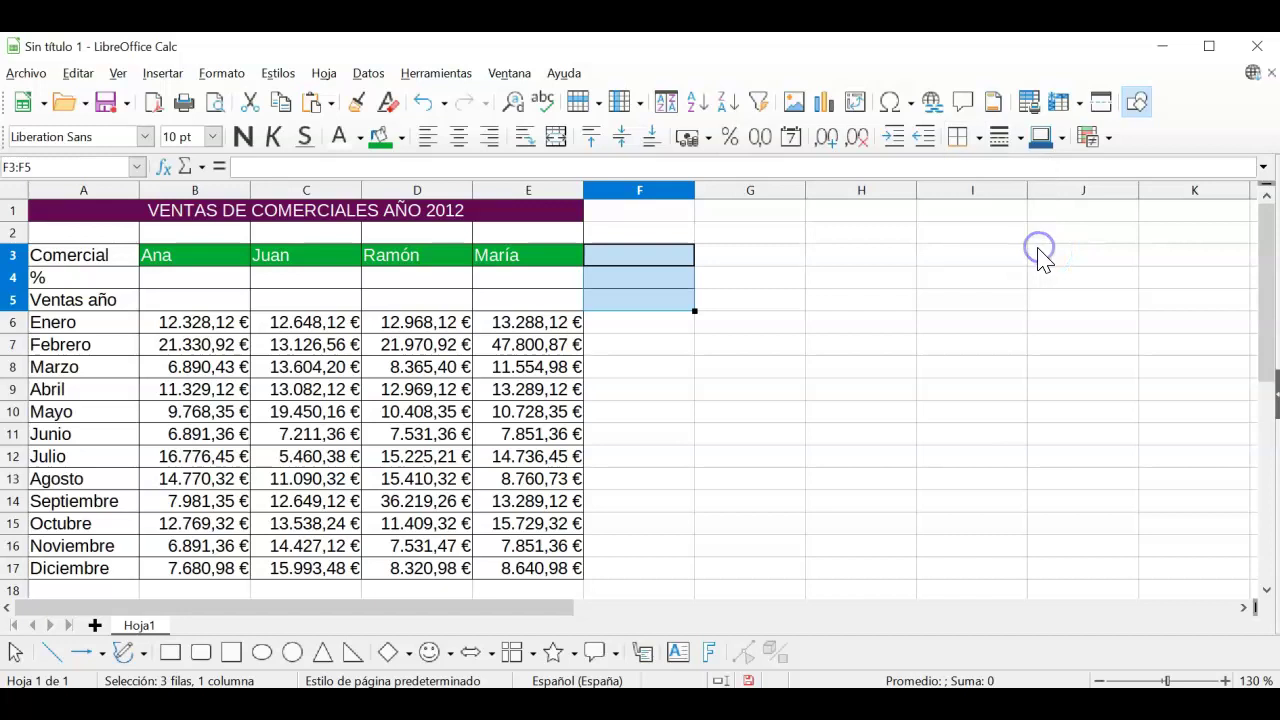
pyautogui.click(814, 294)
pyautogui.click(668, 252)
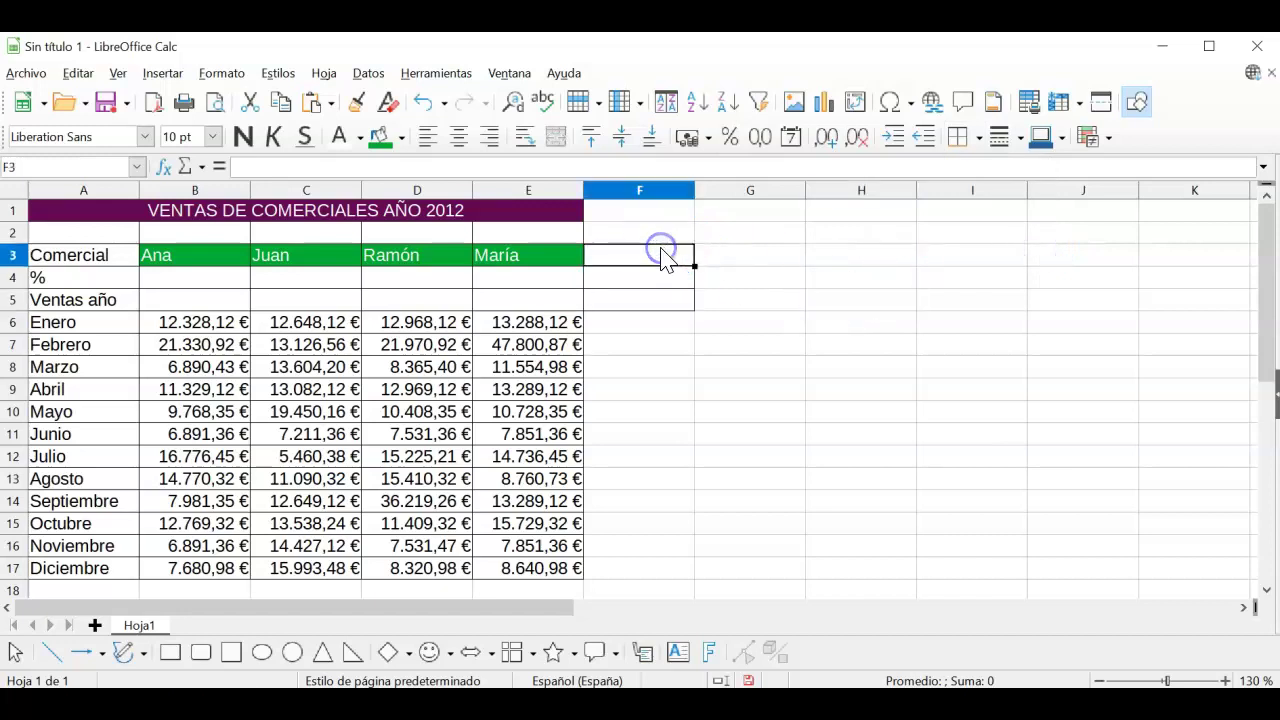
# Step: Enter the header Total in F3 and Anual in F4
pyautogui.write('Total')
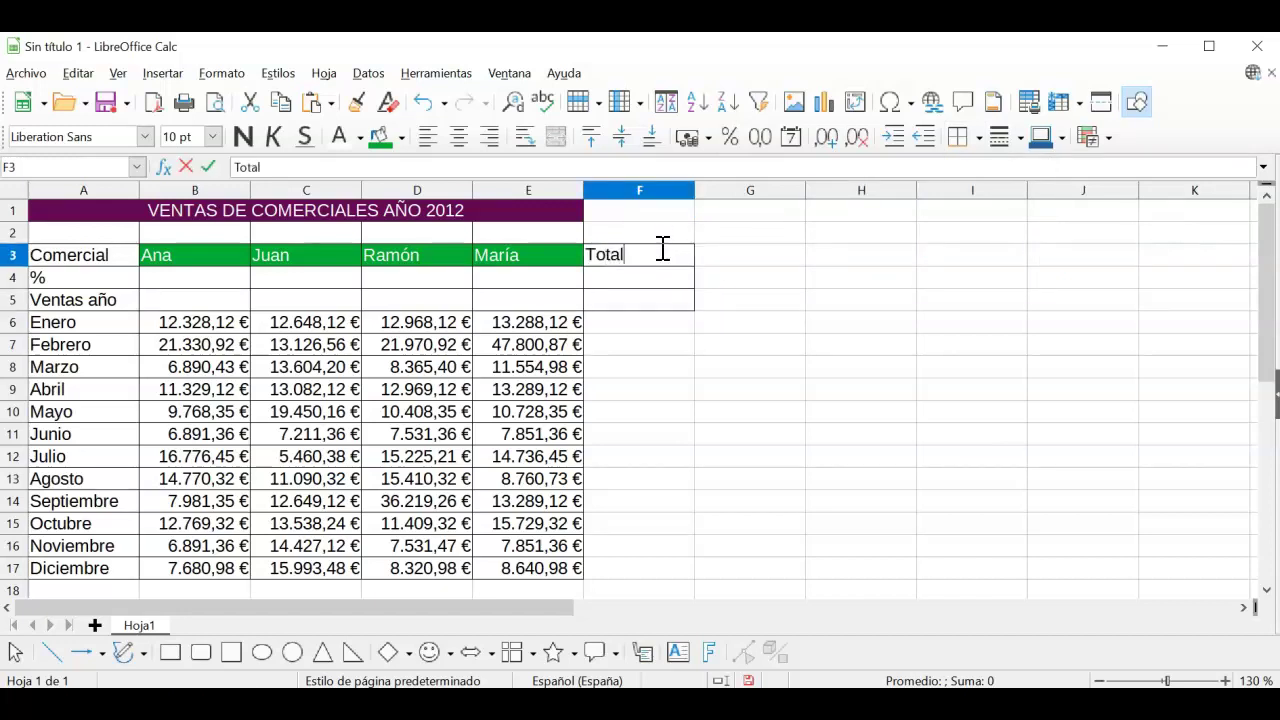
pyautogui.press('Return')
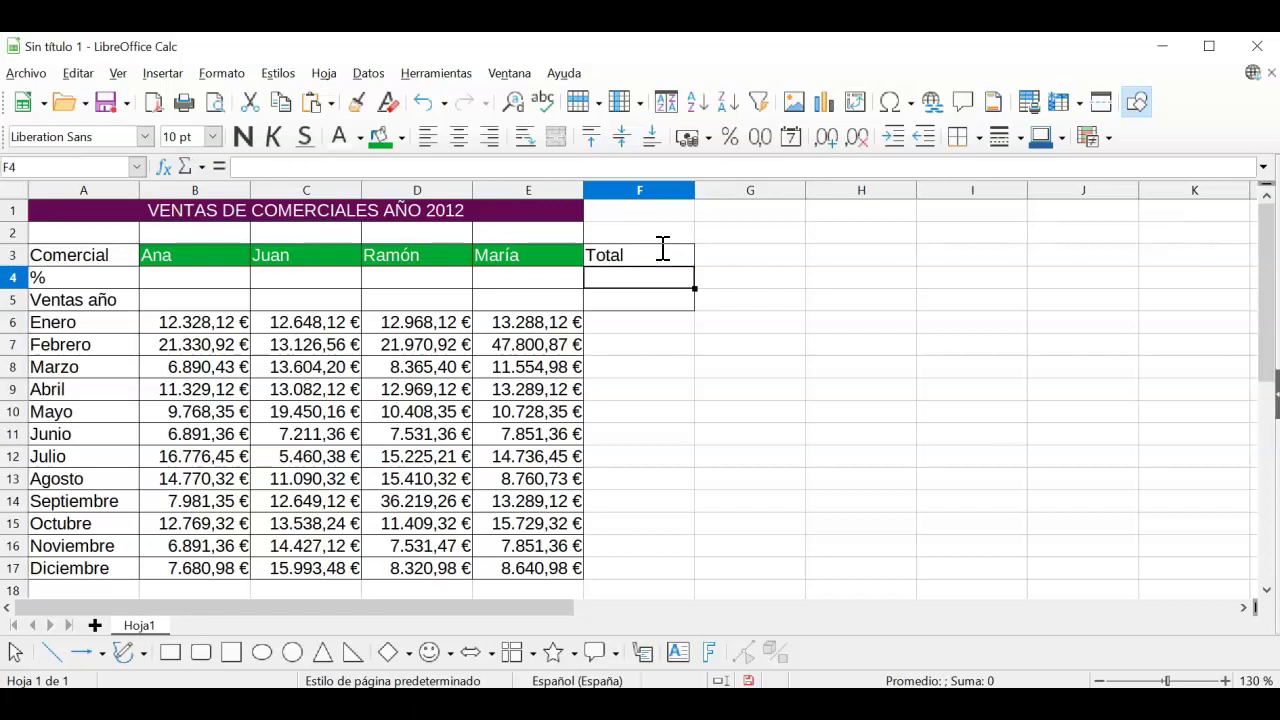
pyautogui.write('Anual')
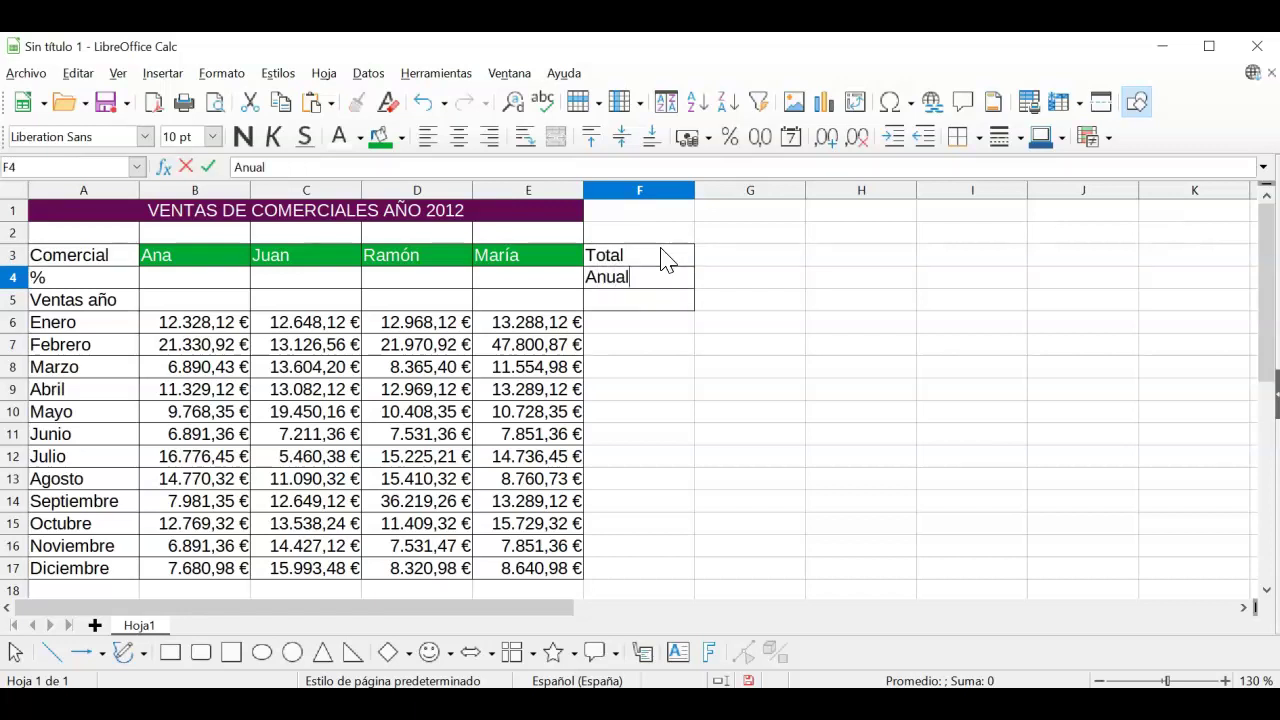
pyautogui.press('Return')
# Step: Centre F3:F4 and give them a blue background with white text
pyautogui.moveTo(665, 258); pyautogui.dragTo(660, 284)
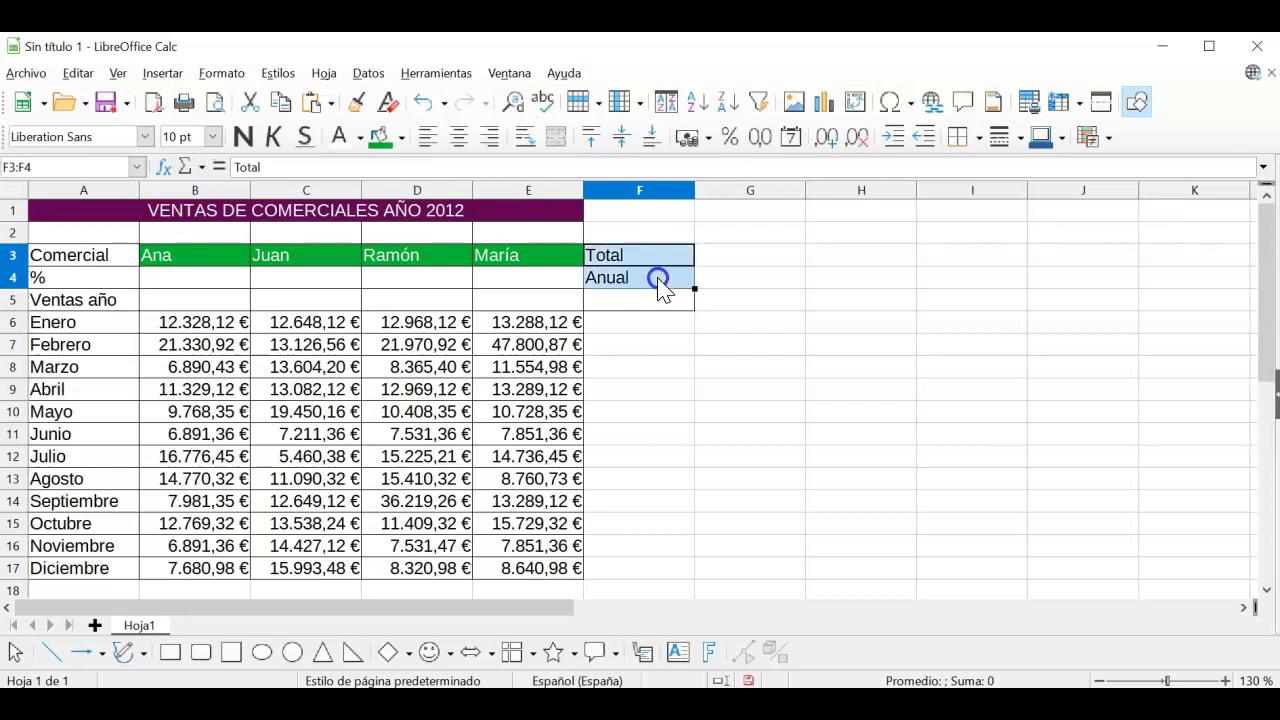
pyautogui.click(458, 136)
pyautogui.click(401, 138)
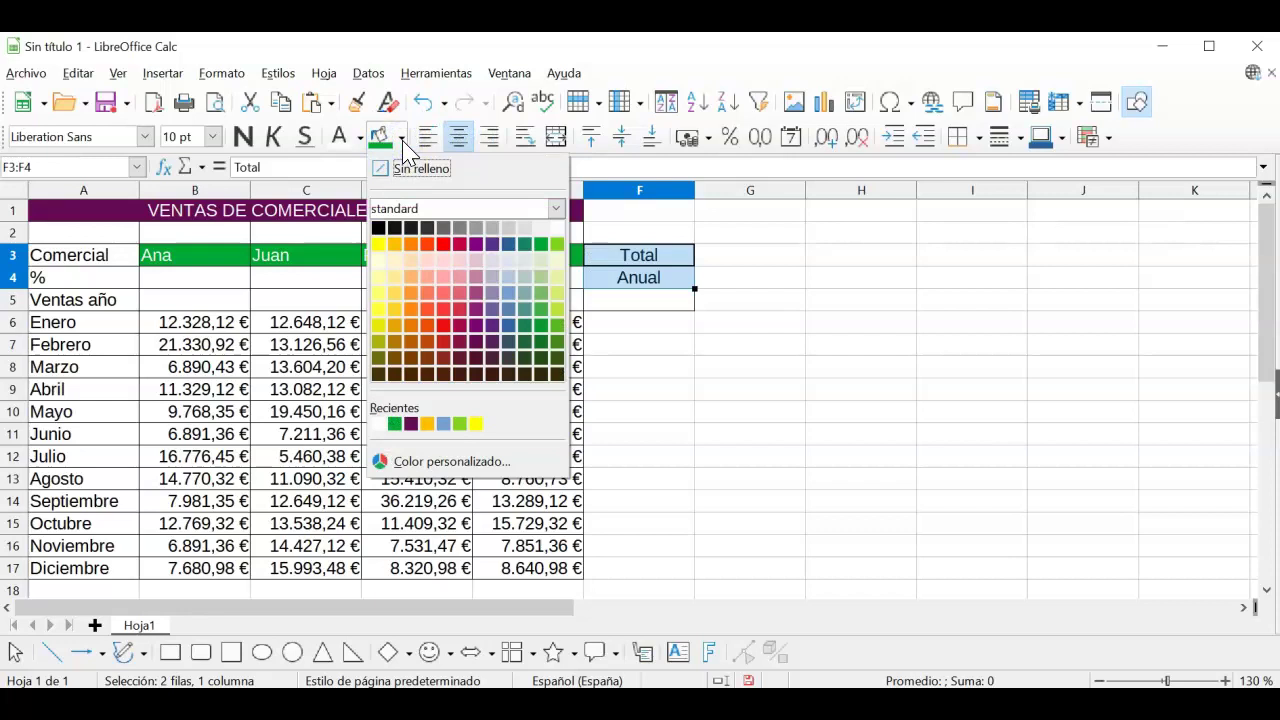
pyautogui.click(508, 244)
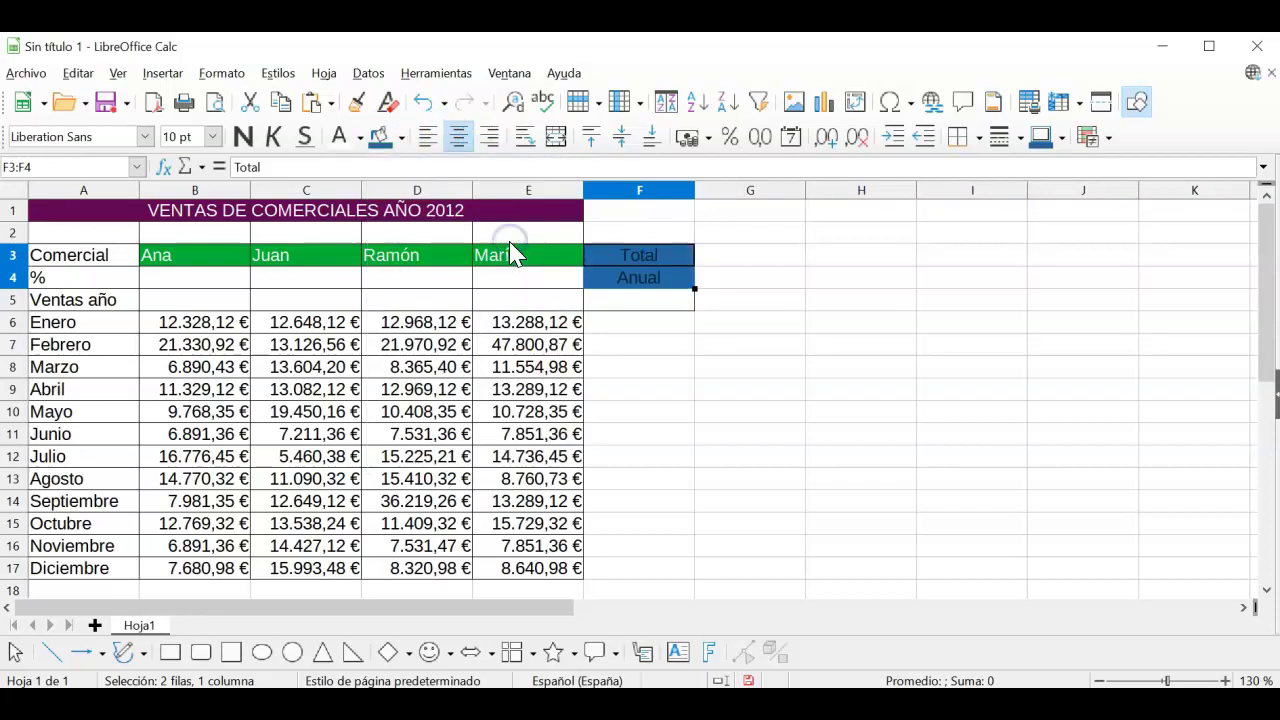
pyautogui.click(340, 140)
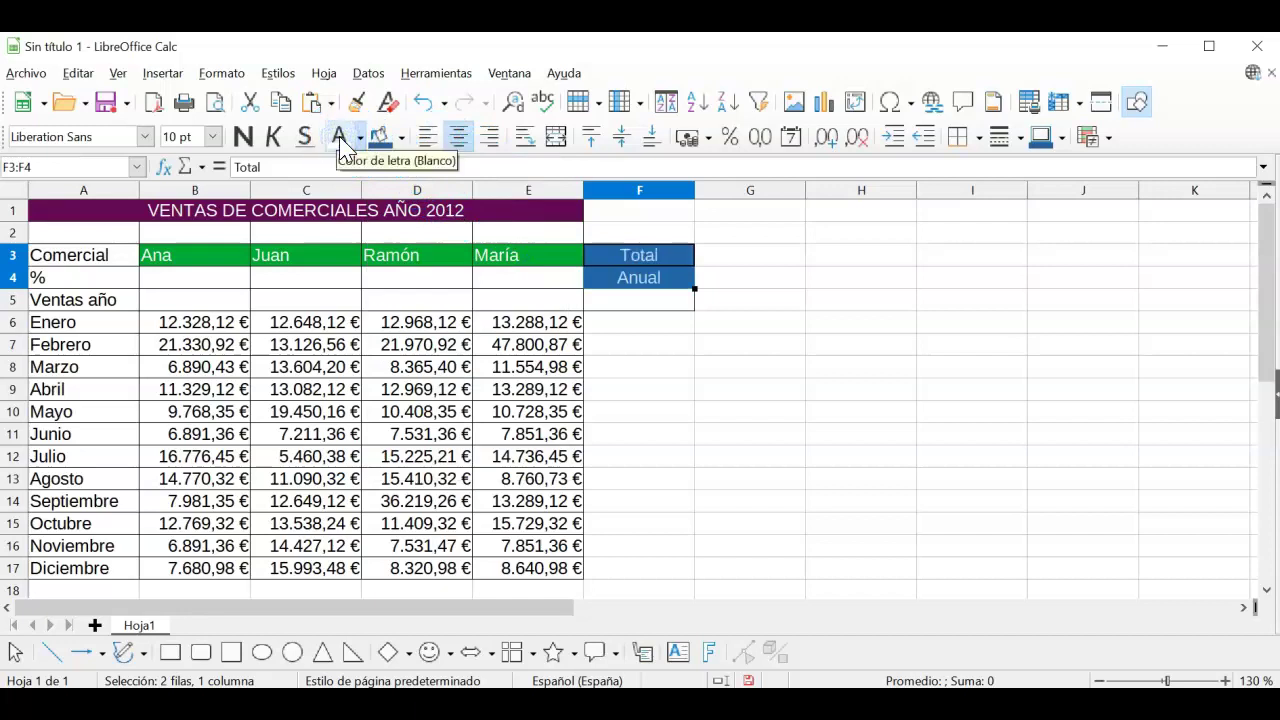
pyautogui.click(750, 299)
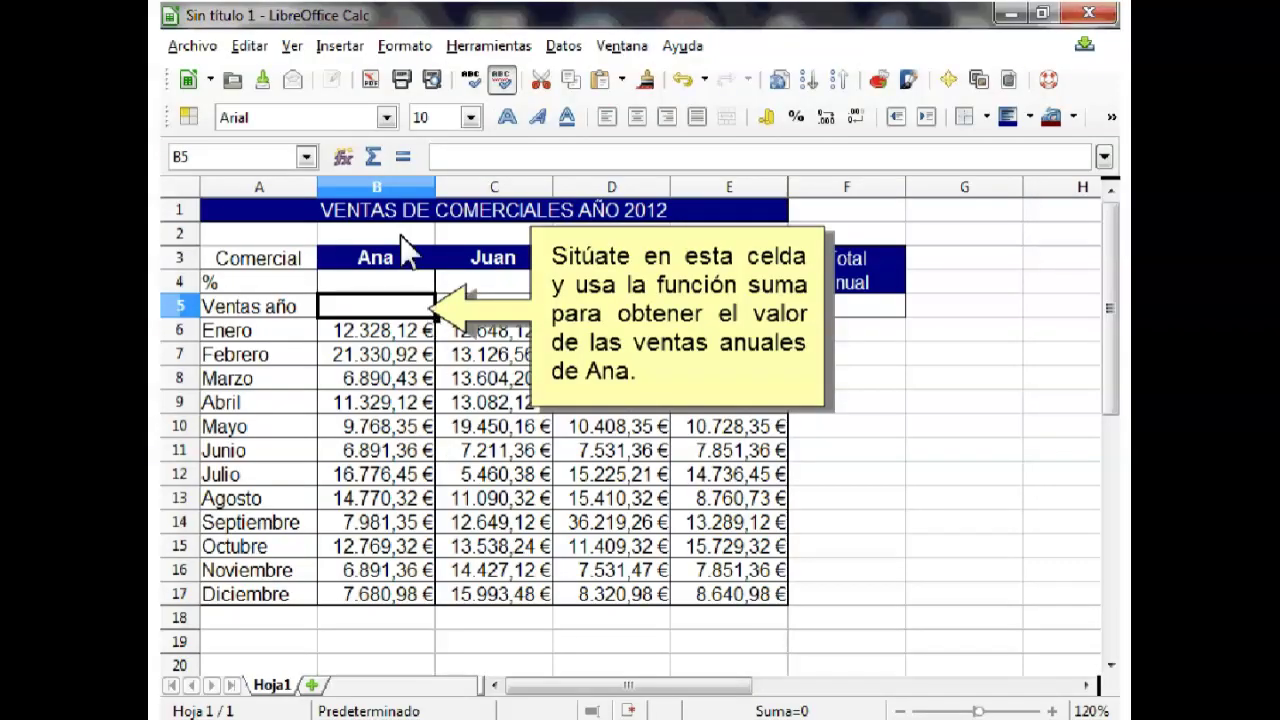
# Step: Sum B6:B17 into B5 (135.408,08 €) and fill the formula across to E5
pyautogui.click(376, 155)
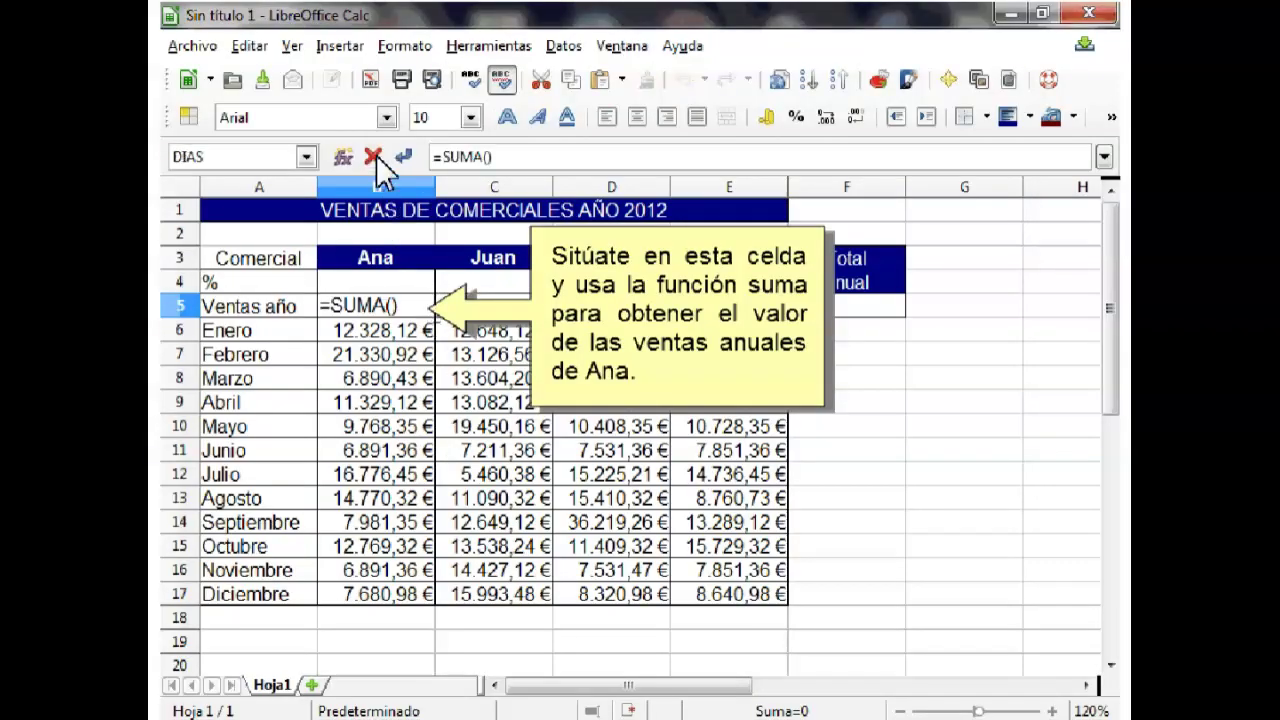
pyautogui.moveTo(390, 324); pyautogui.dragTo(375, 594)
pyautogui.press('Return')
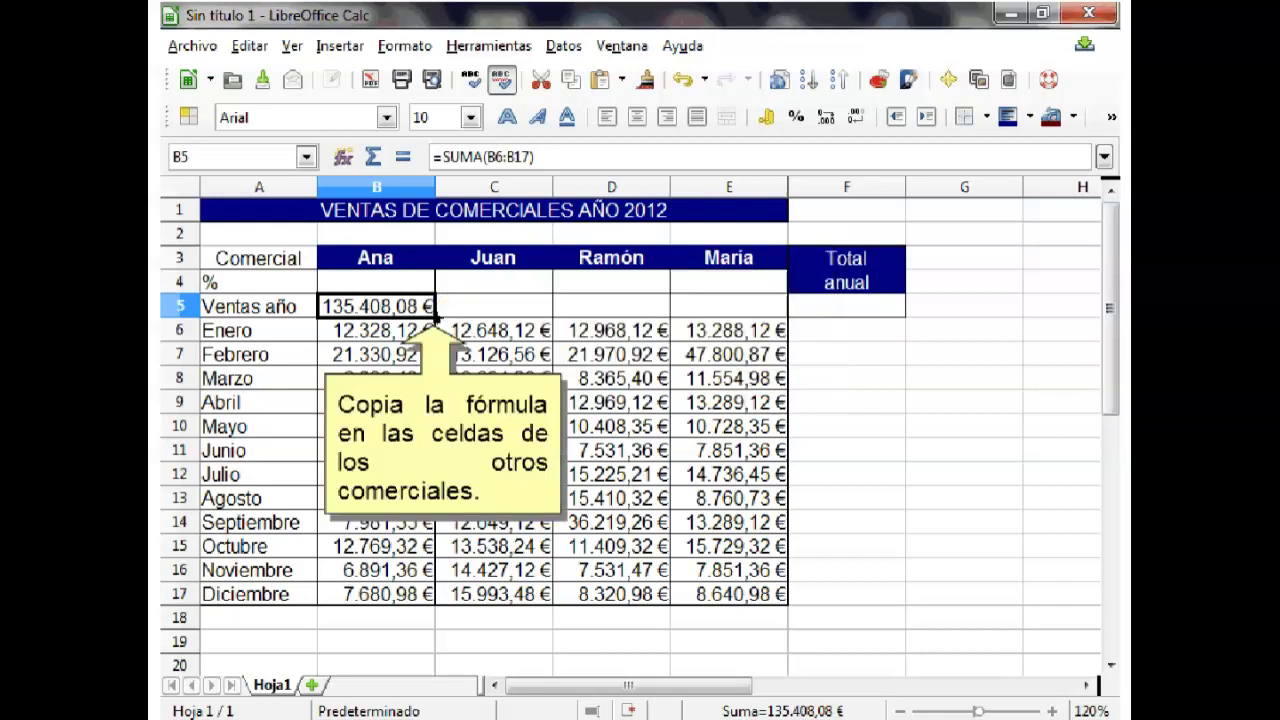
pyautogui.moveTo(437, 317); pyautogui.dragTo(720, 318)
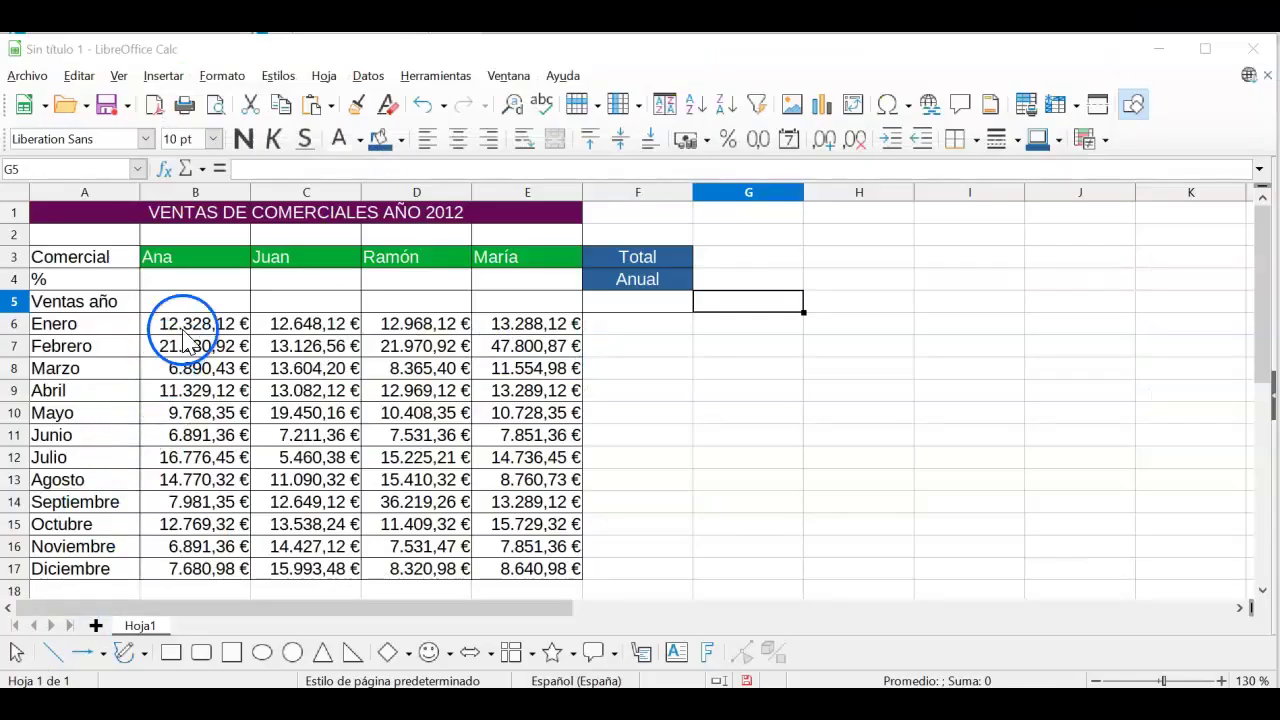
# Step: Enter =SUMA(B6:B17) in B5 using the Suma quick function
pyautogui.click(200, 302)
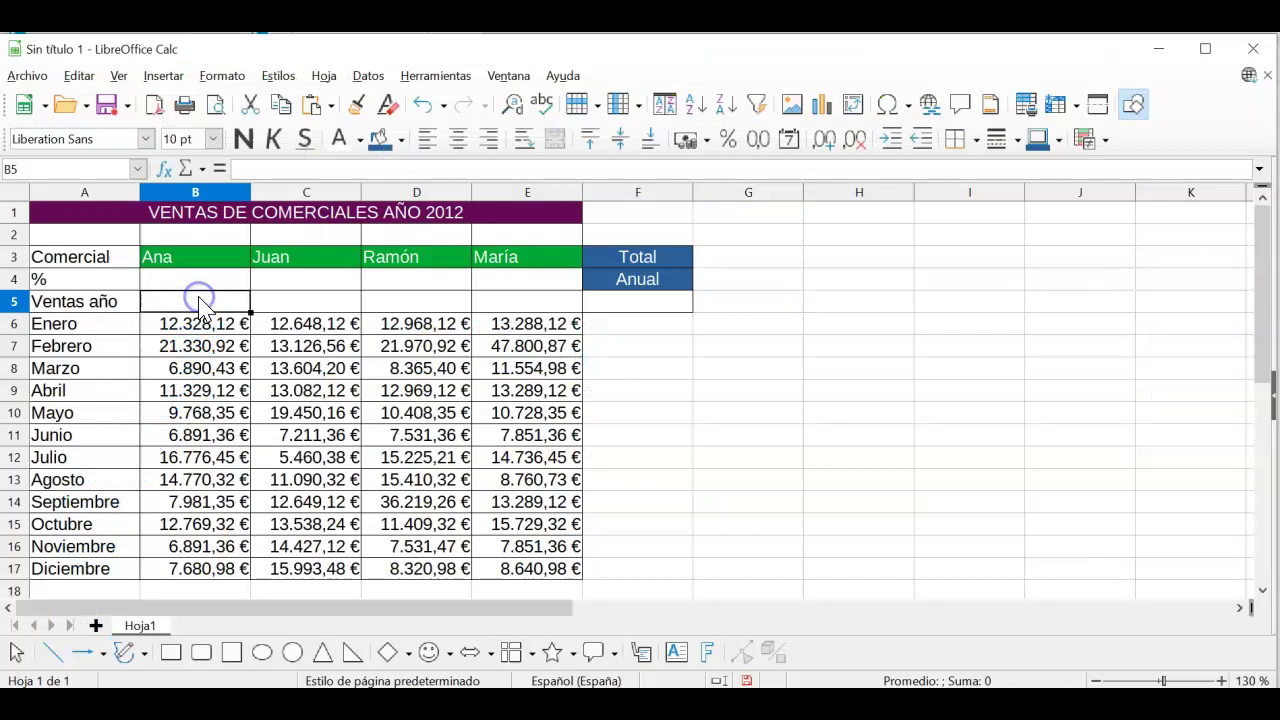
pyautogui.click(186, 170)
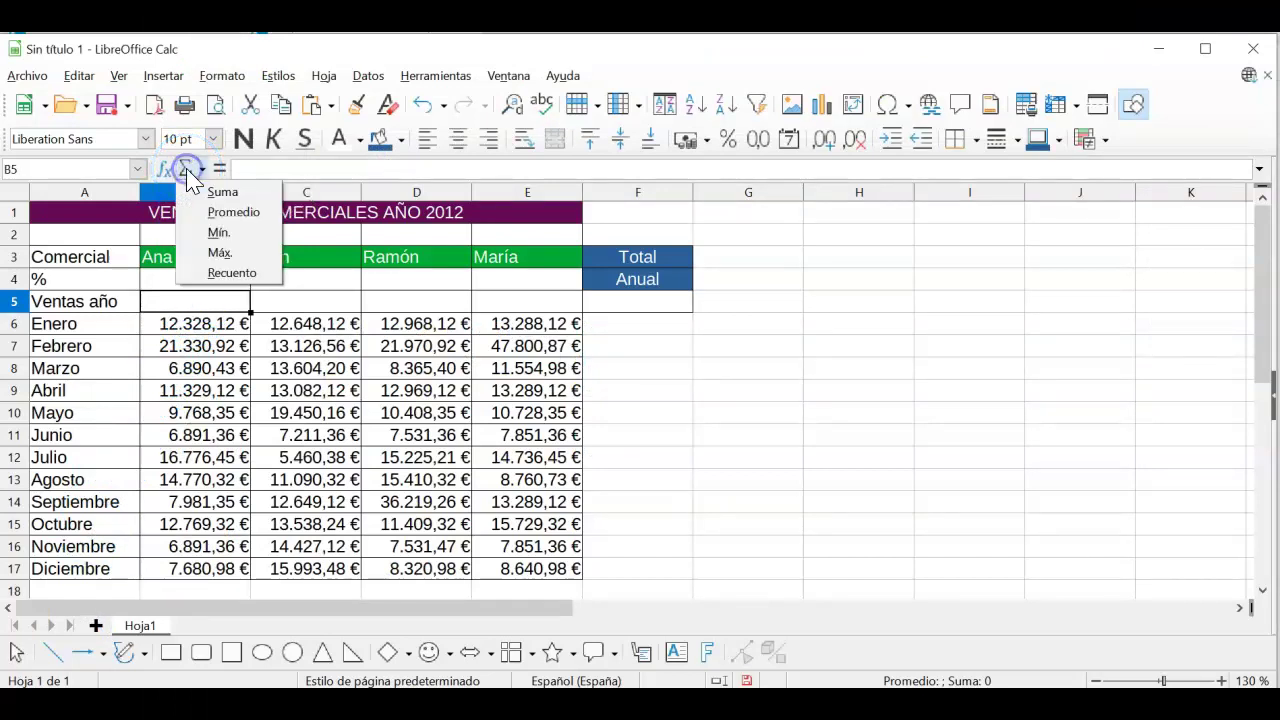
pyautogui.click(224, 193)
pyautogui.moveTo(186, 316); pyautogui.dragTo(214, 572)
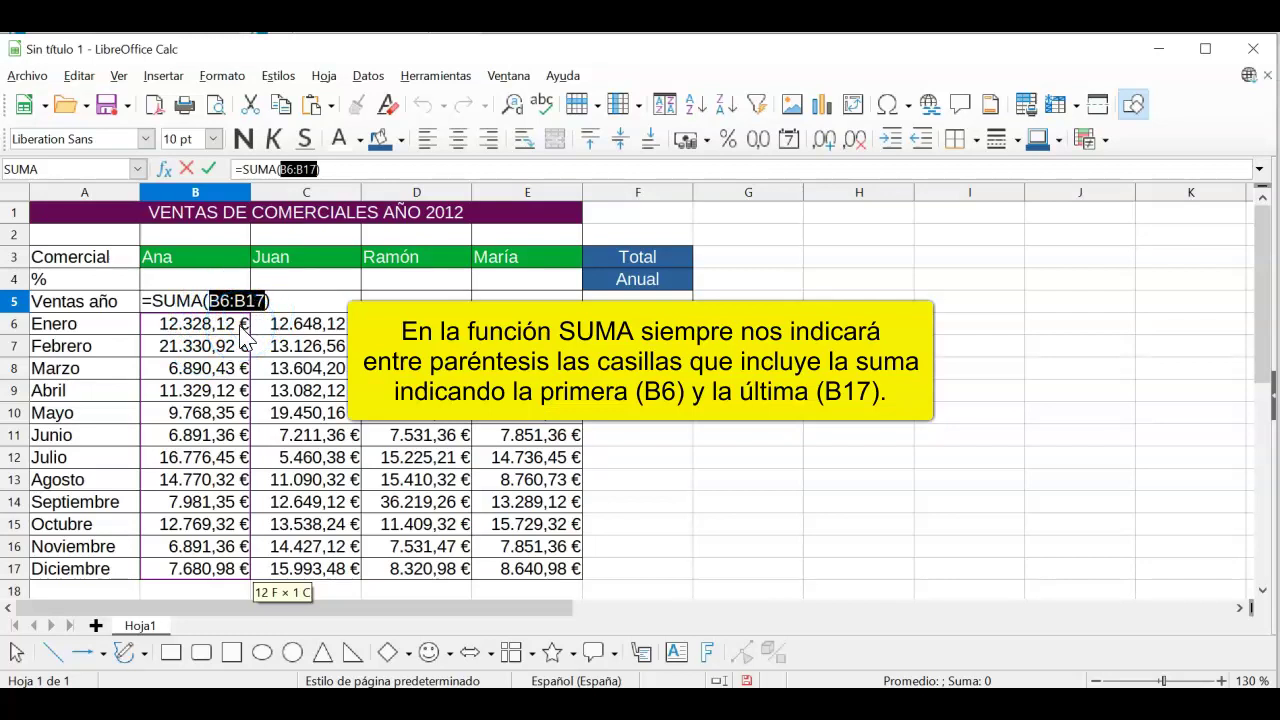
pyautogui.press('Return')
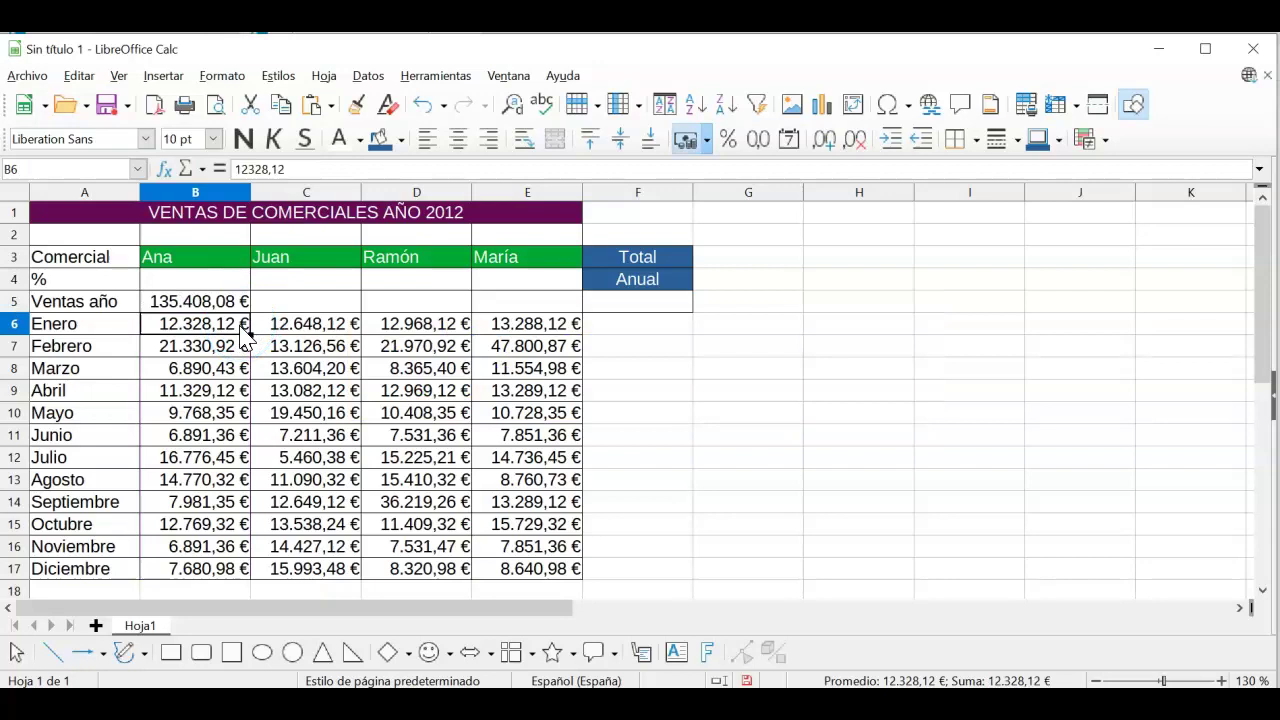
# Step: Copy the B5 sum across to E5 for each salesperson's yearly total
pyautogui.click(246, 305)
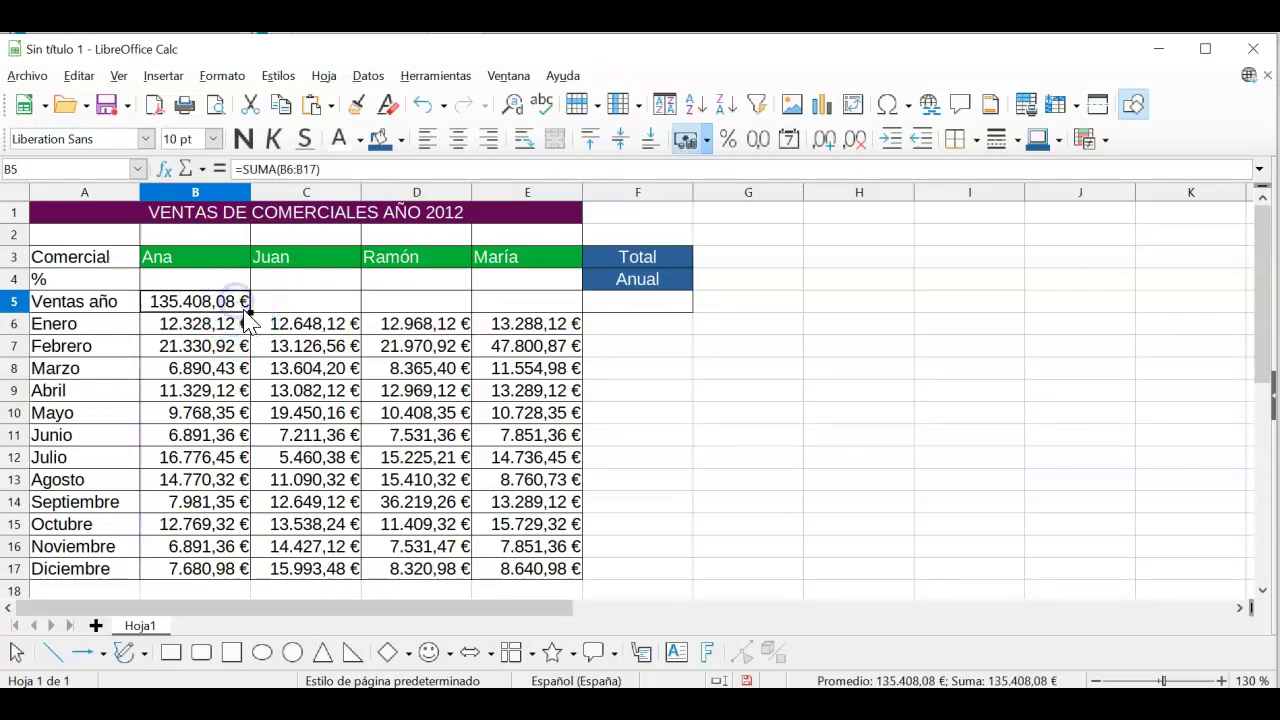
pyautogui.moveTo(249, 313); pyautogui.dragTo(546, 318)
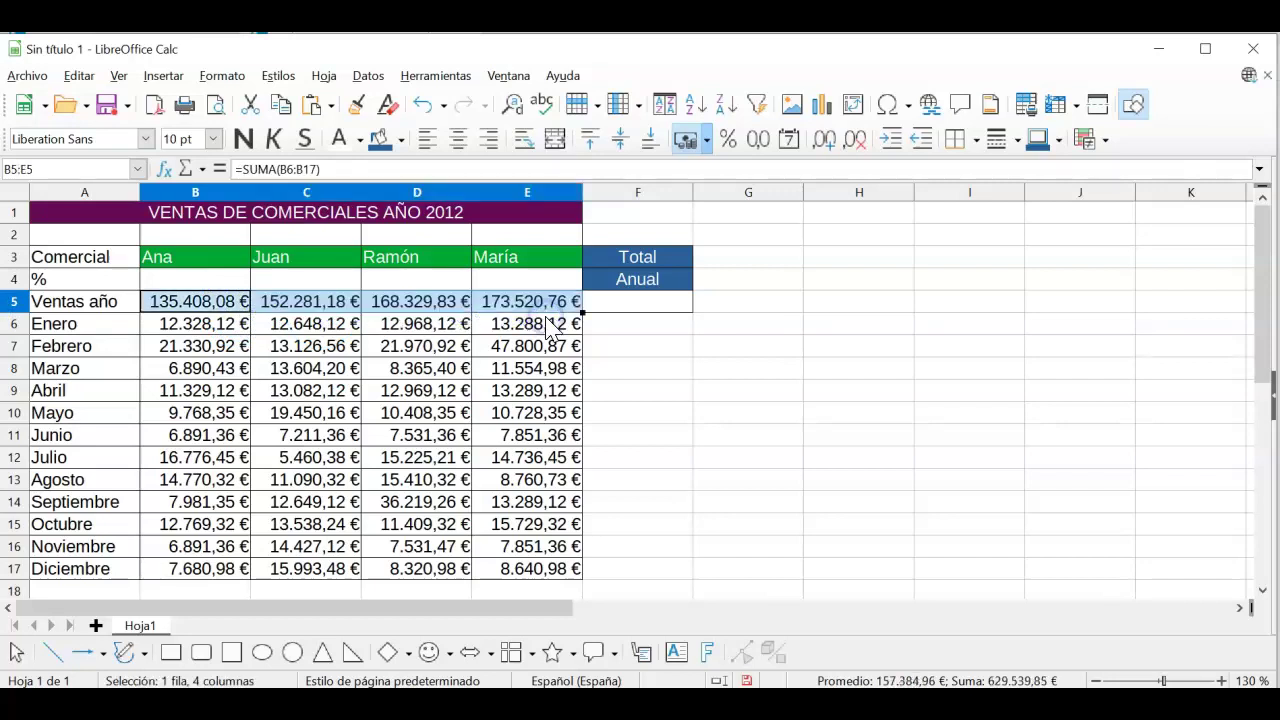
pyautogui.click(637, 410)
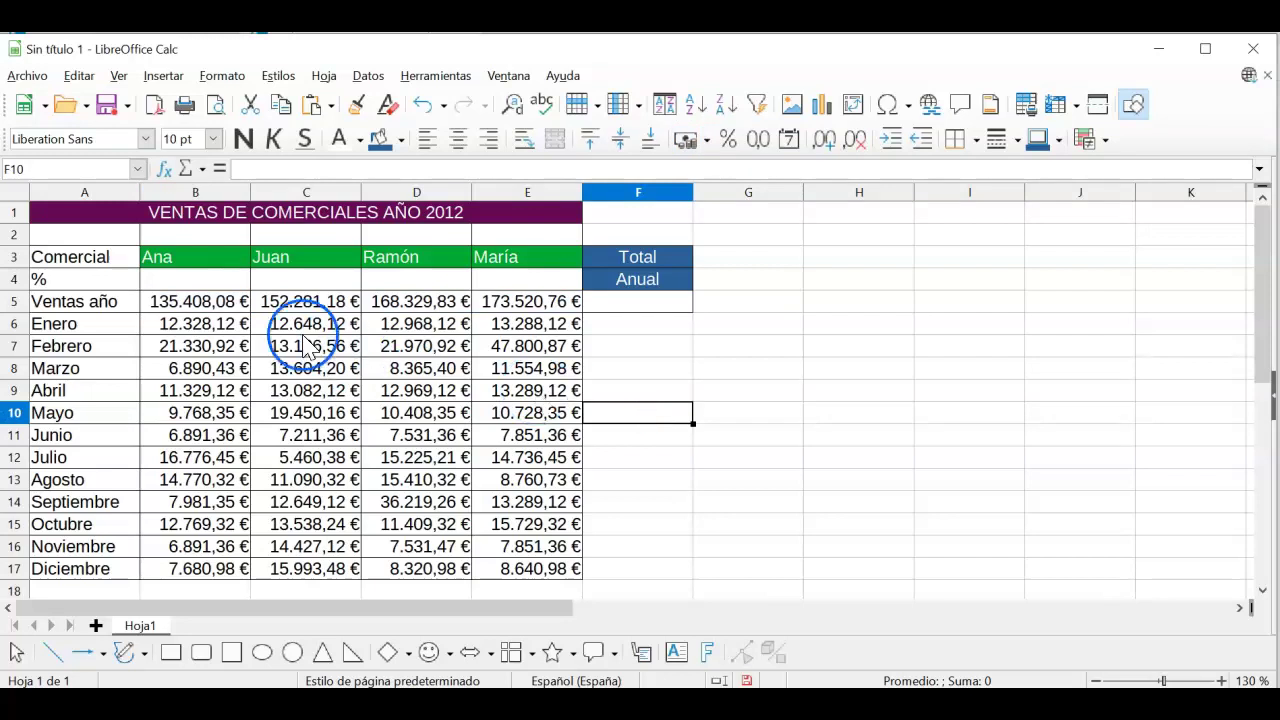
# Step: Fill cells A5 through F5 with a yellow background colour
pyautogui.moveTo(112, 301); pyautogui.dragTo(620, 312)
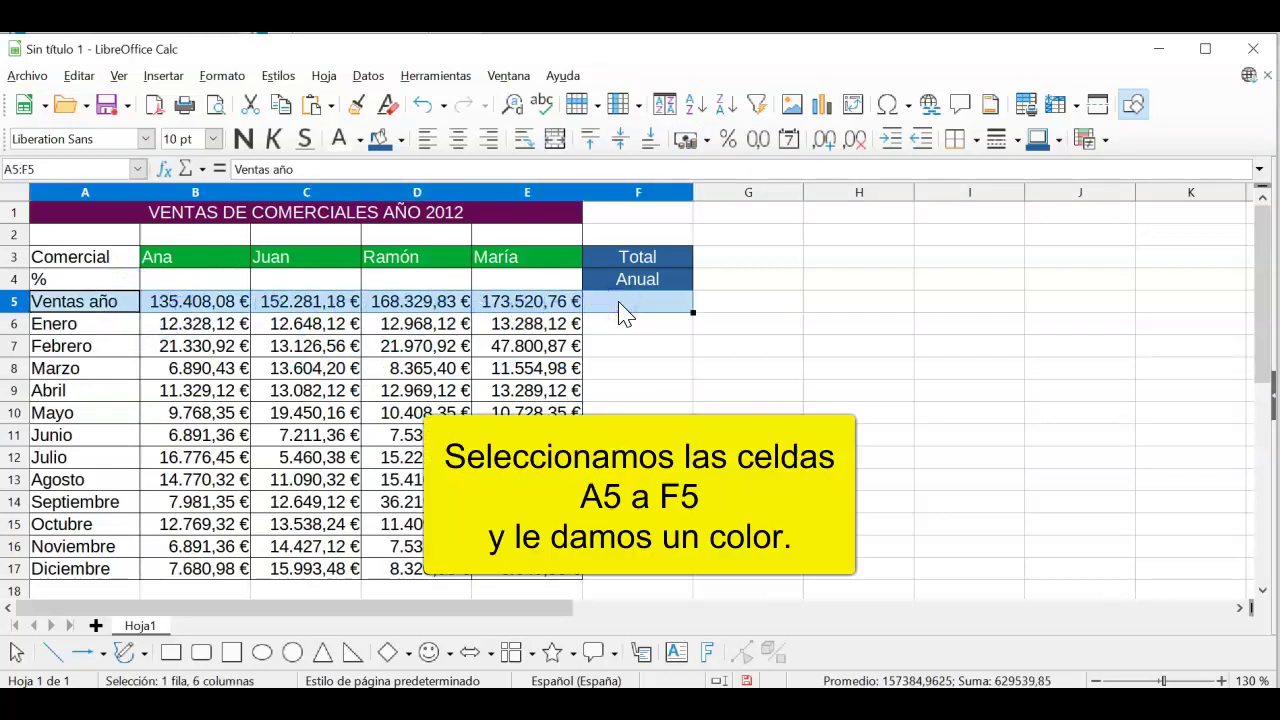
pyautogui.click(402, 143)
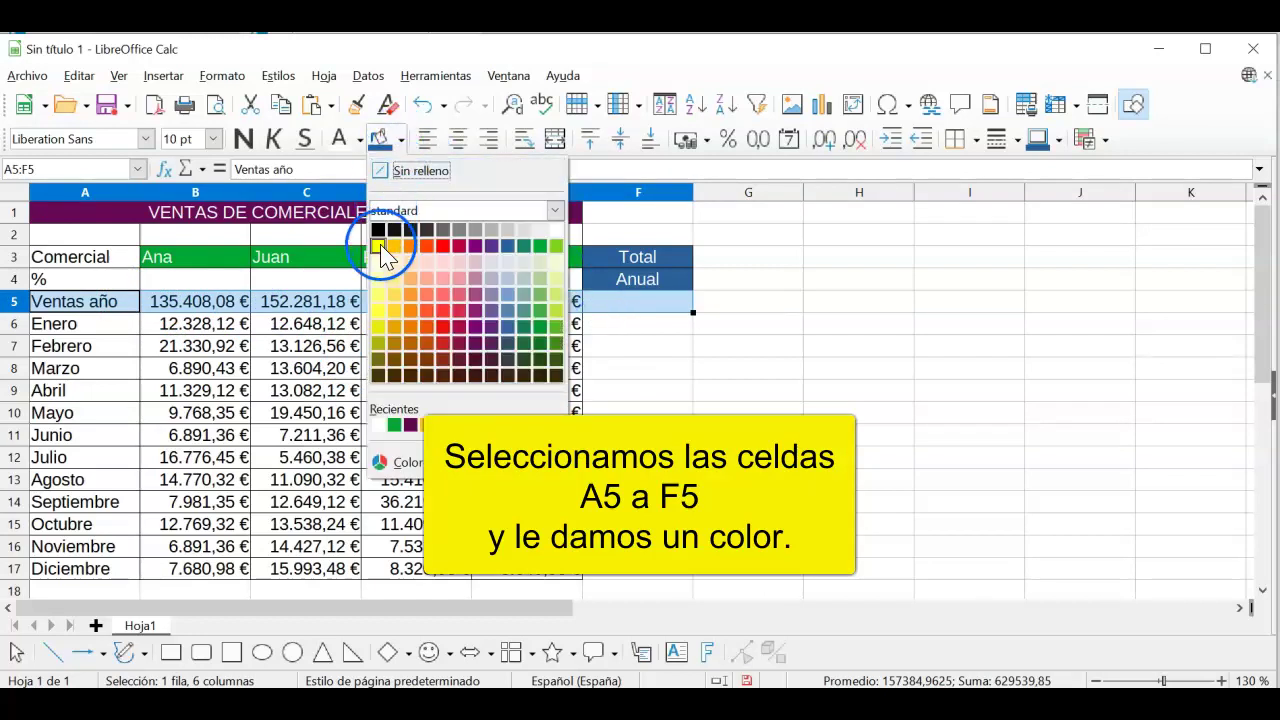
pyautogui.click(382, 247)
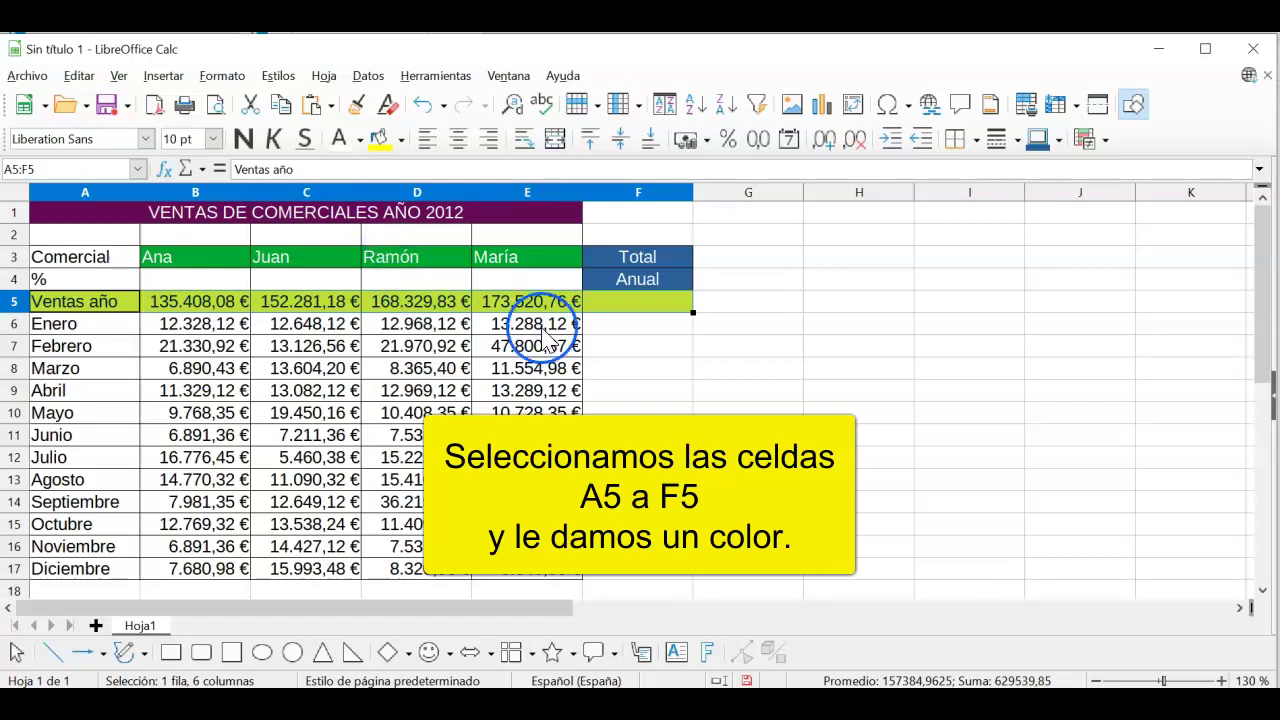
pyautogui.click(609, 332)
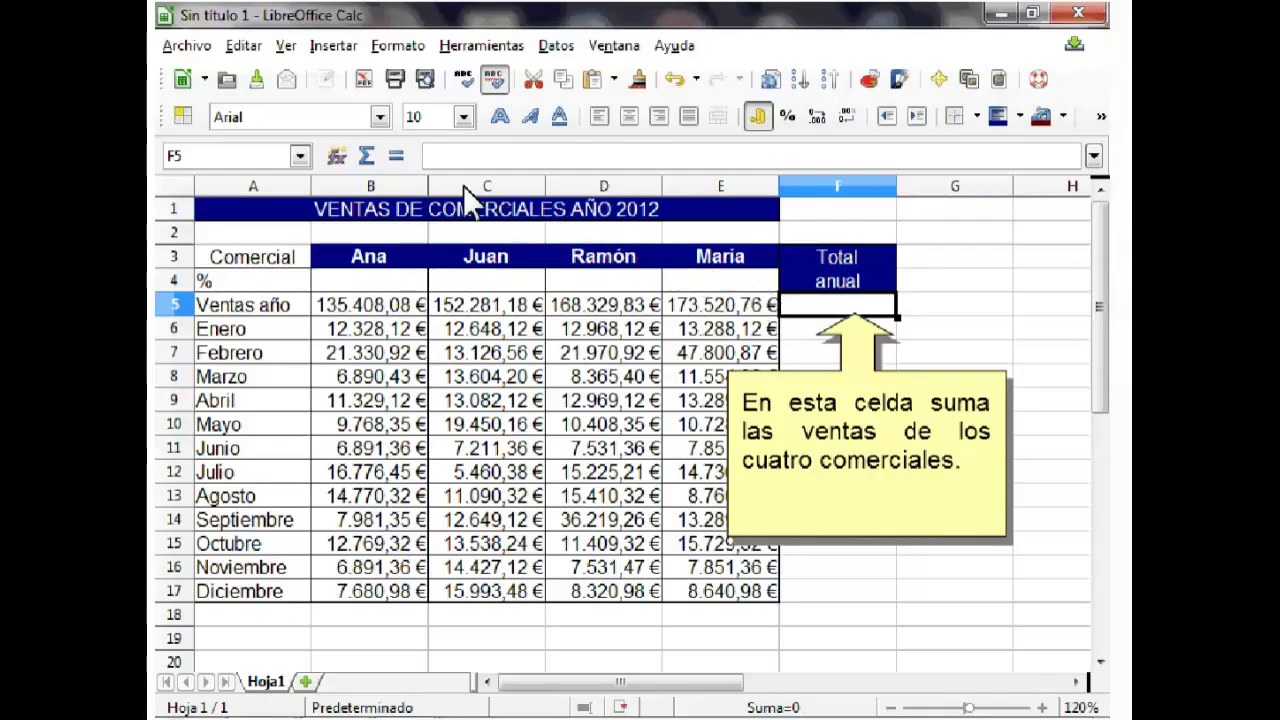
# Step: Put a Suma of B5:E5 in F5, giving a grand total of 629.539,85 €
pyautogui.click(374, 158)
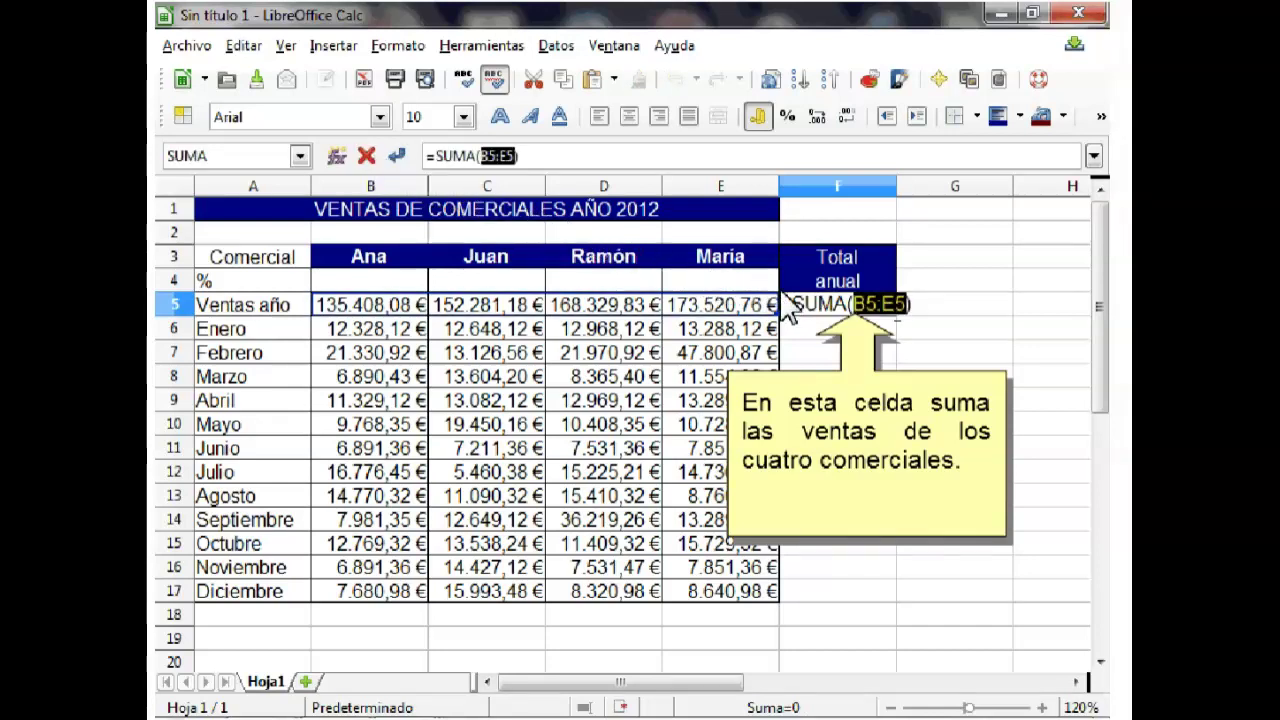
pyautogui.press('Return')
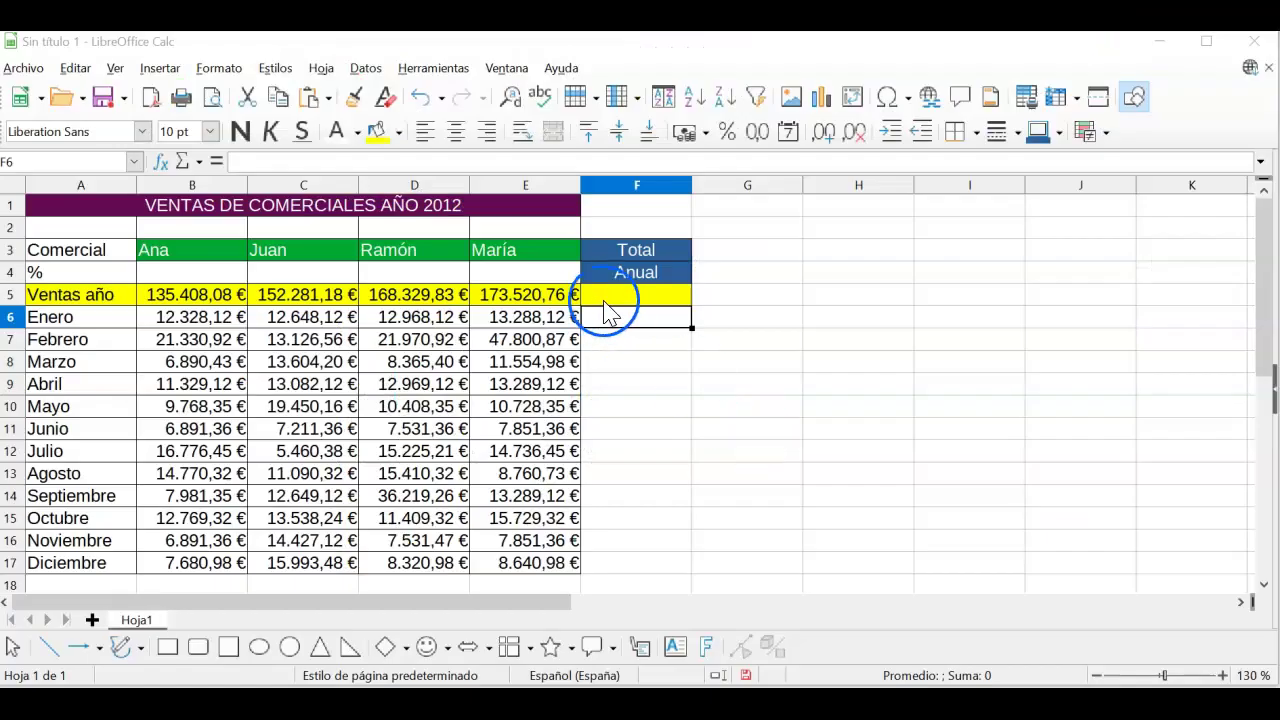
pyautogui.click(606, 300)
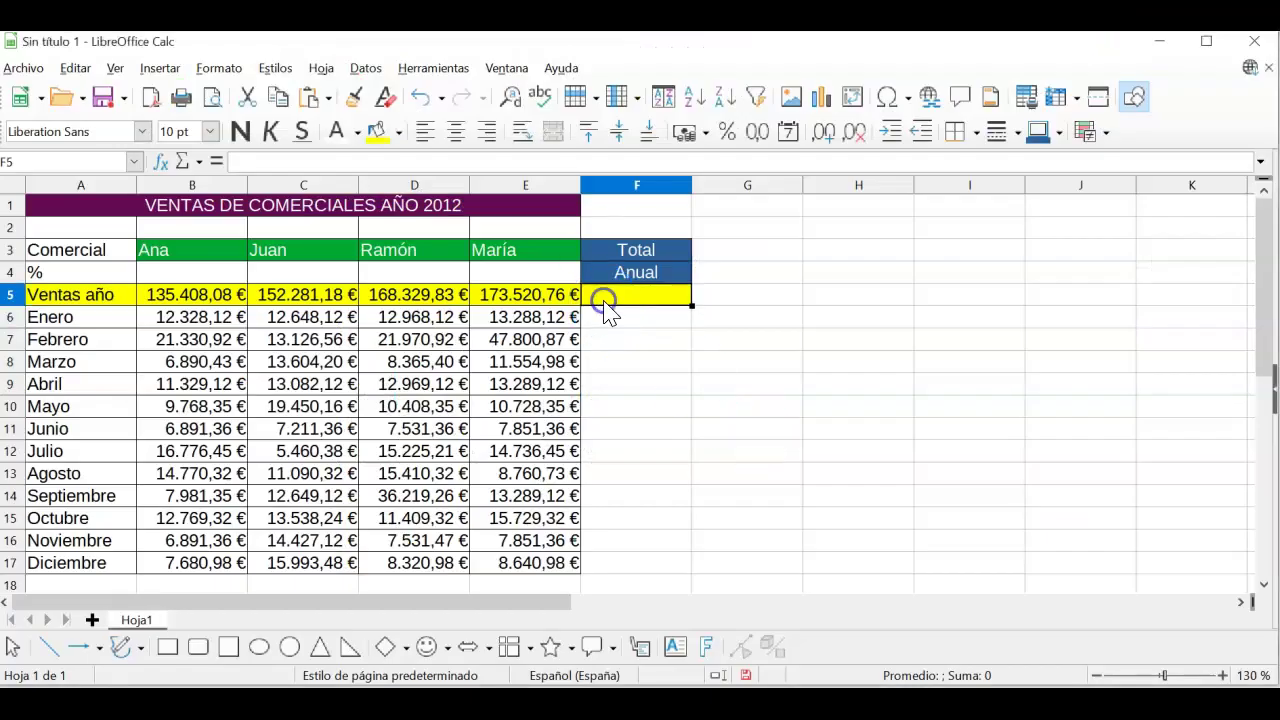
pyautogui.click(194, 170)
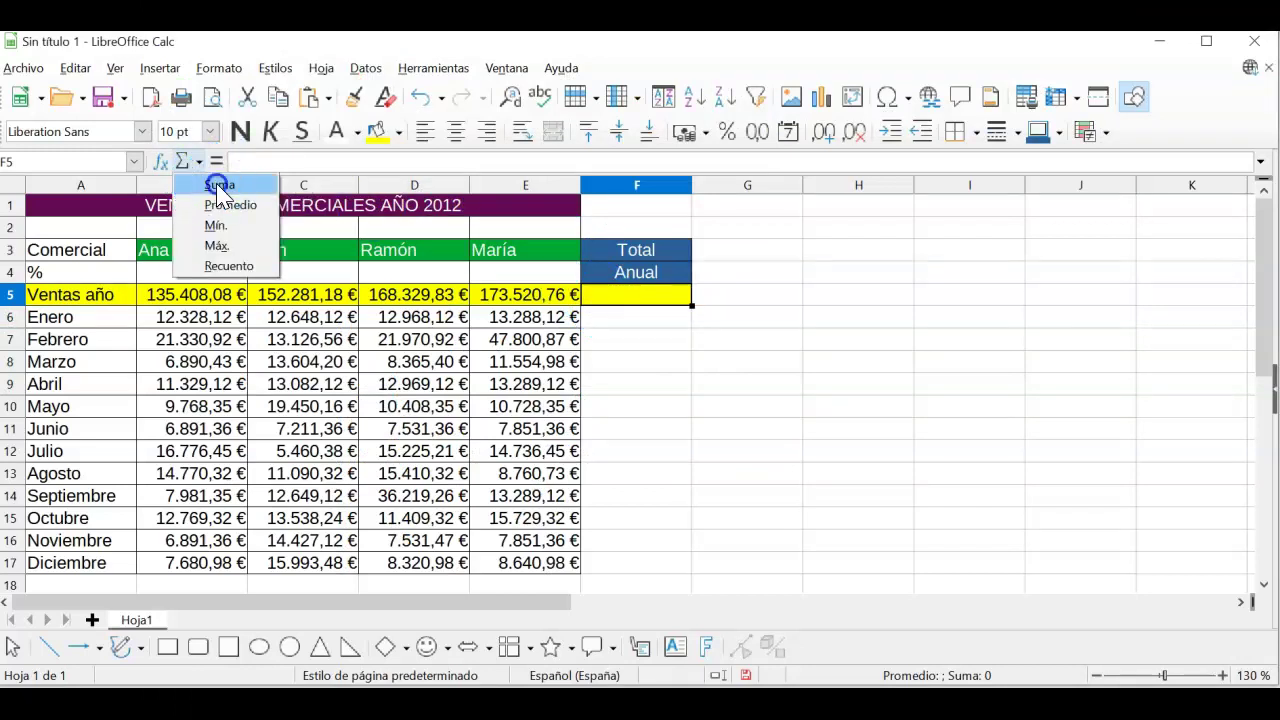
pyautogui.click(219, 188)
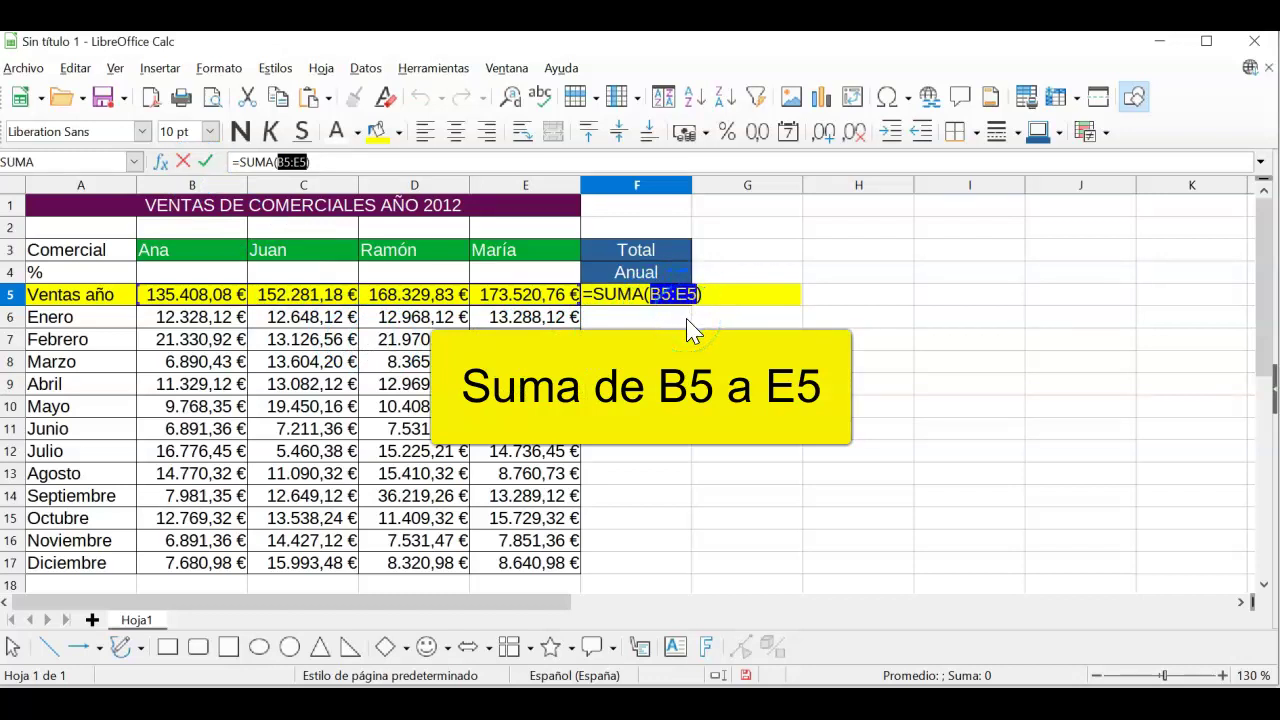
pyautogui.press('Return')
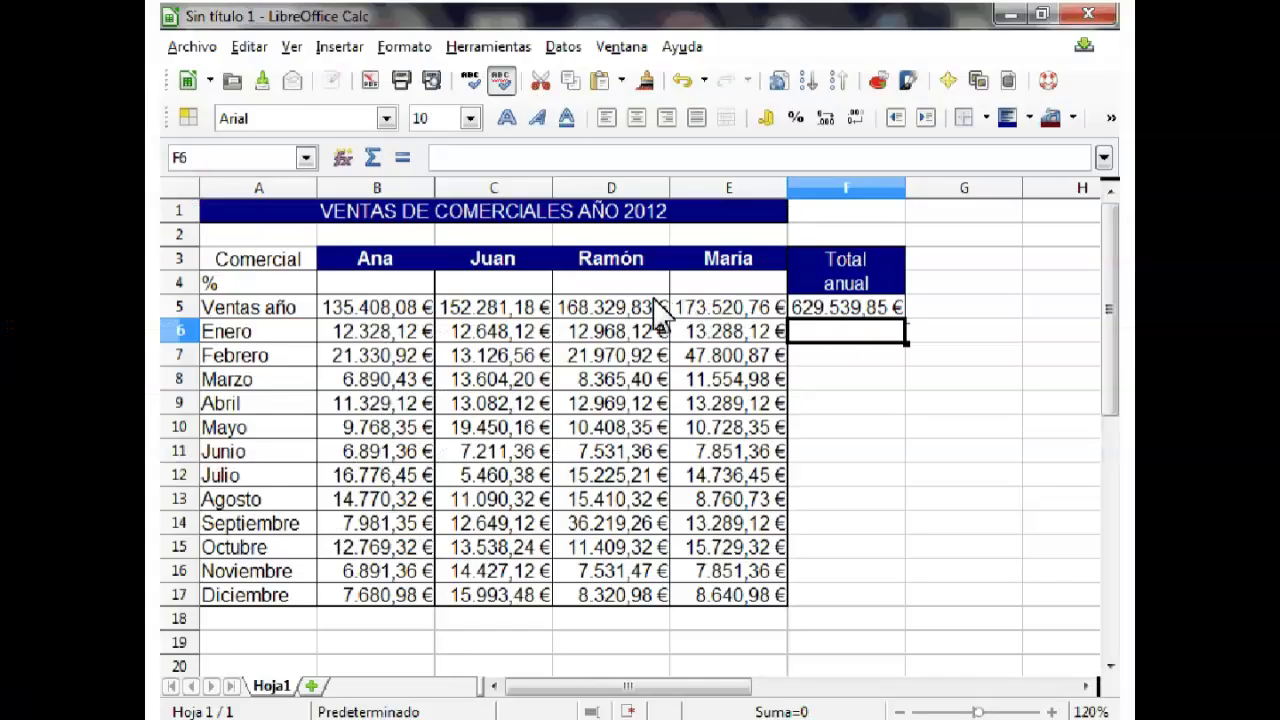
pyautogui.moveTo(654, 297); pyautogui.dragTo(420, 295)
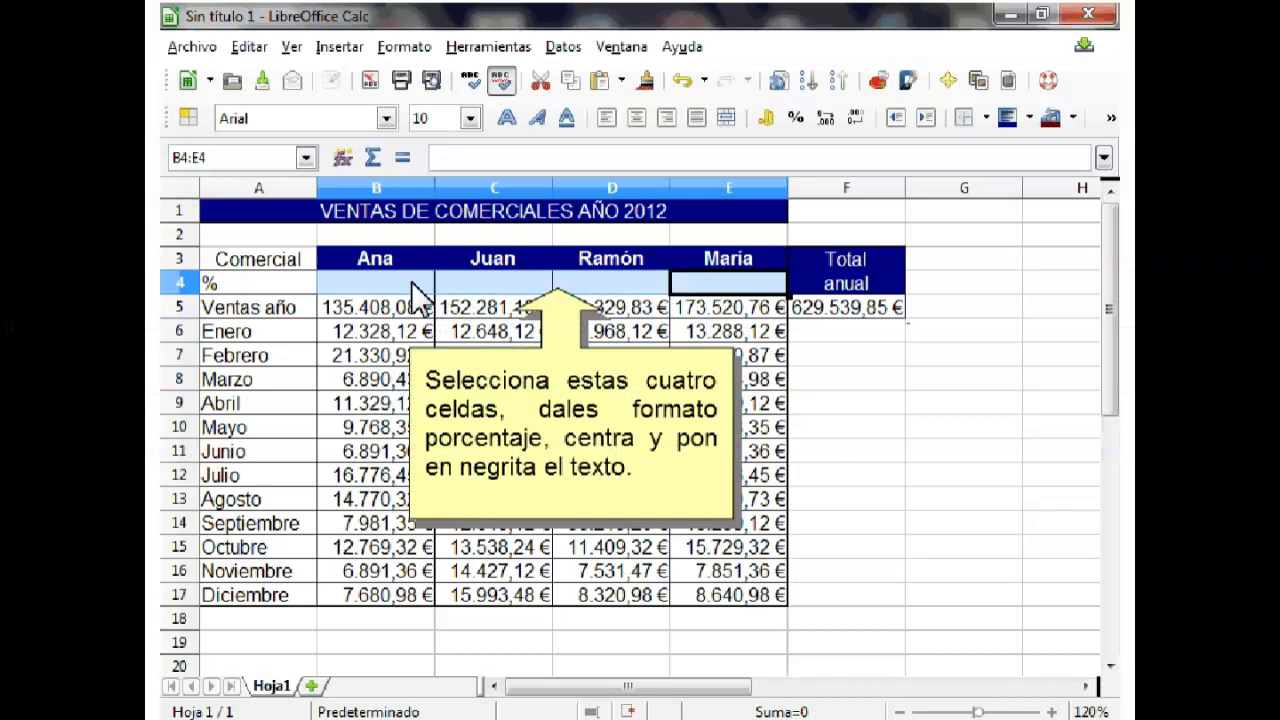
# Step: Format B4:E4 as bold, centred percentages
pyautogui.click(797, 120)
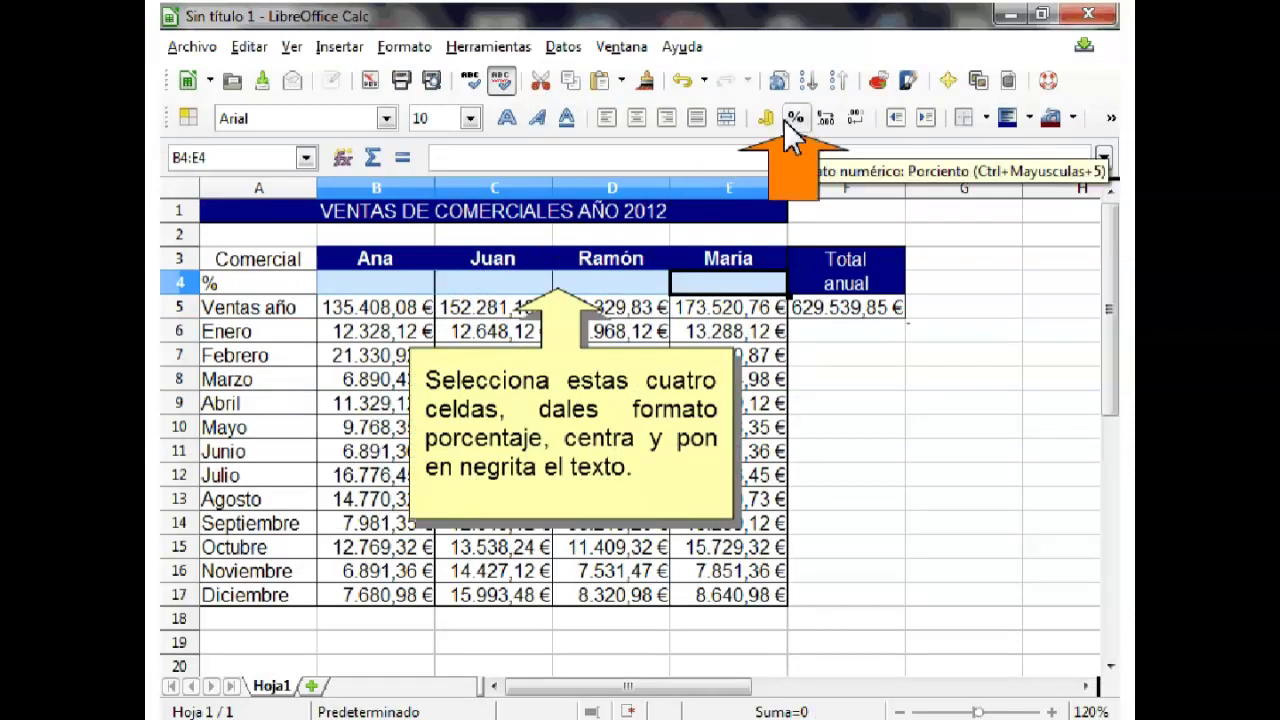
pyautogui.click(644, 116)
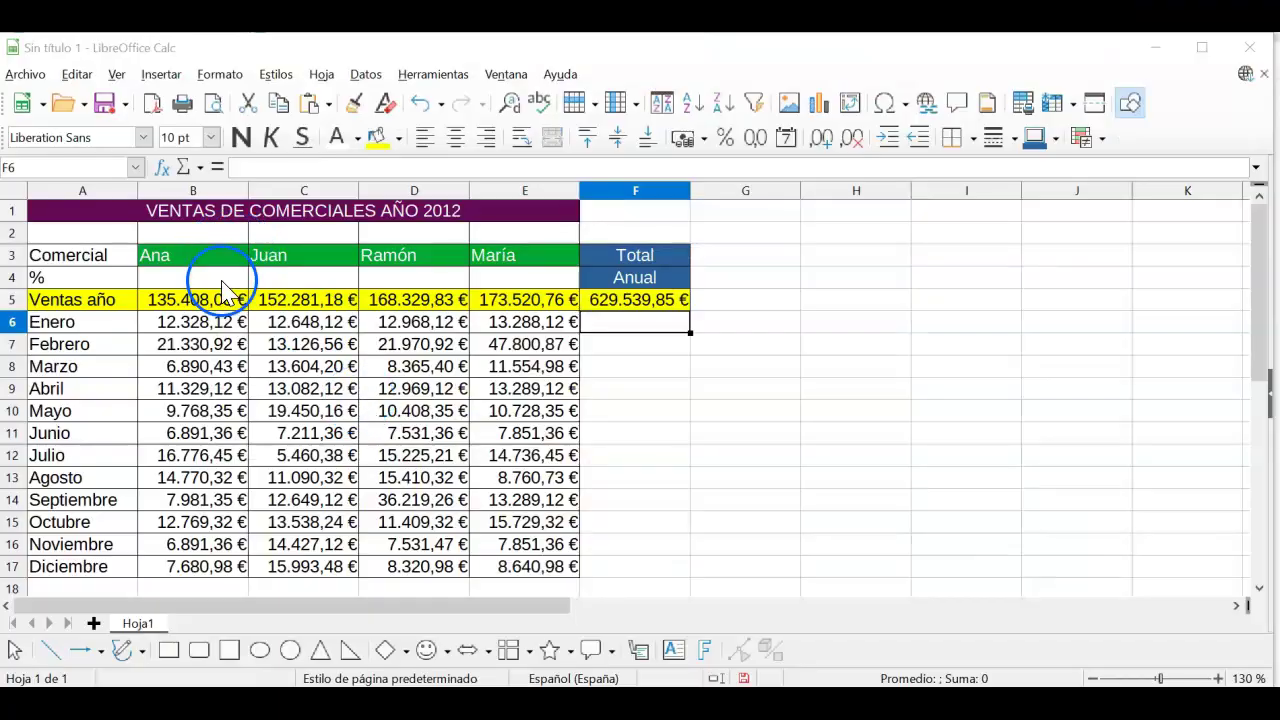
pyautogui.moveTo(205, 278); pyautogui.dragTo(503, 287)
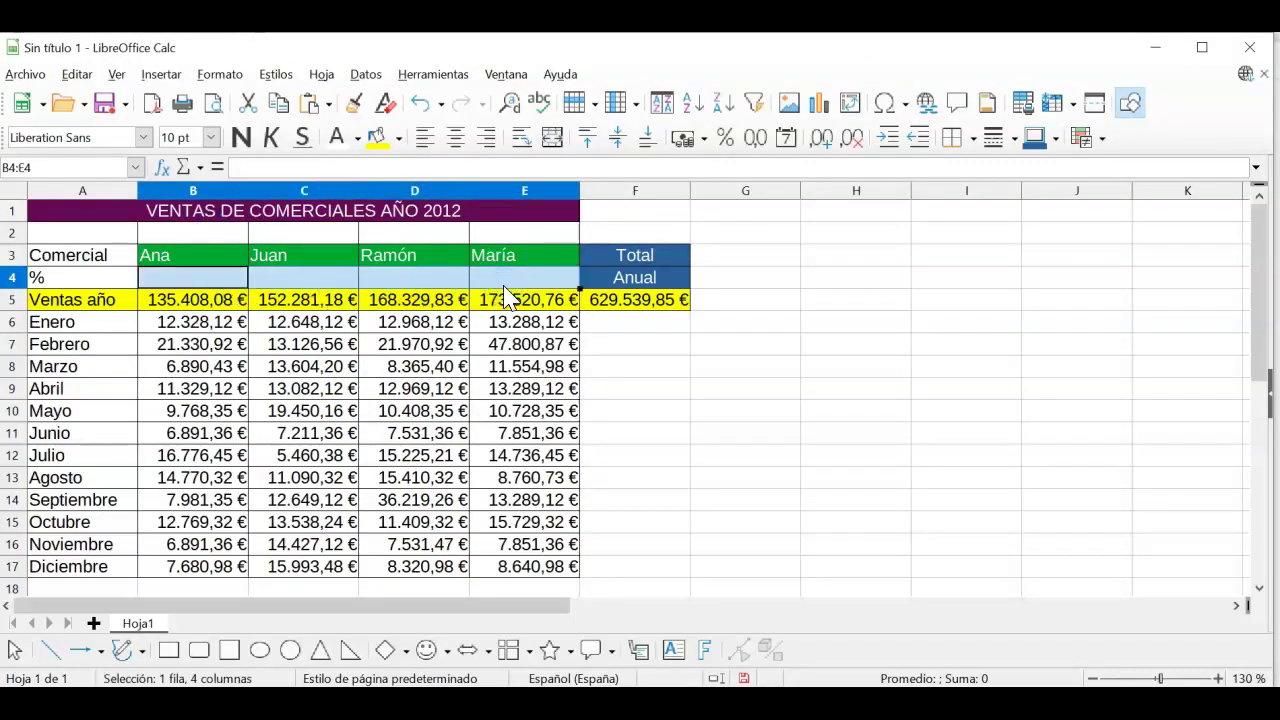
pyautogui.click(727, 148)
pyautogui.click(727, 145)
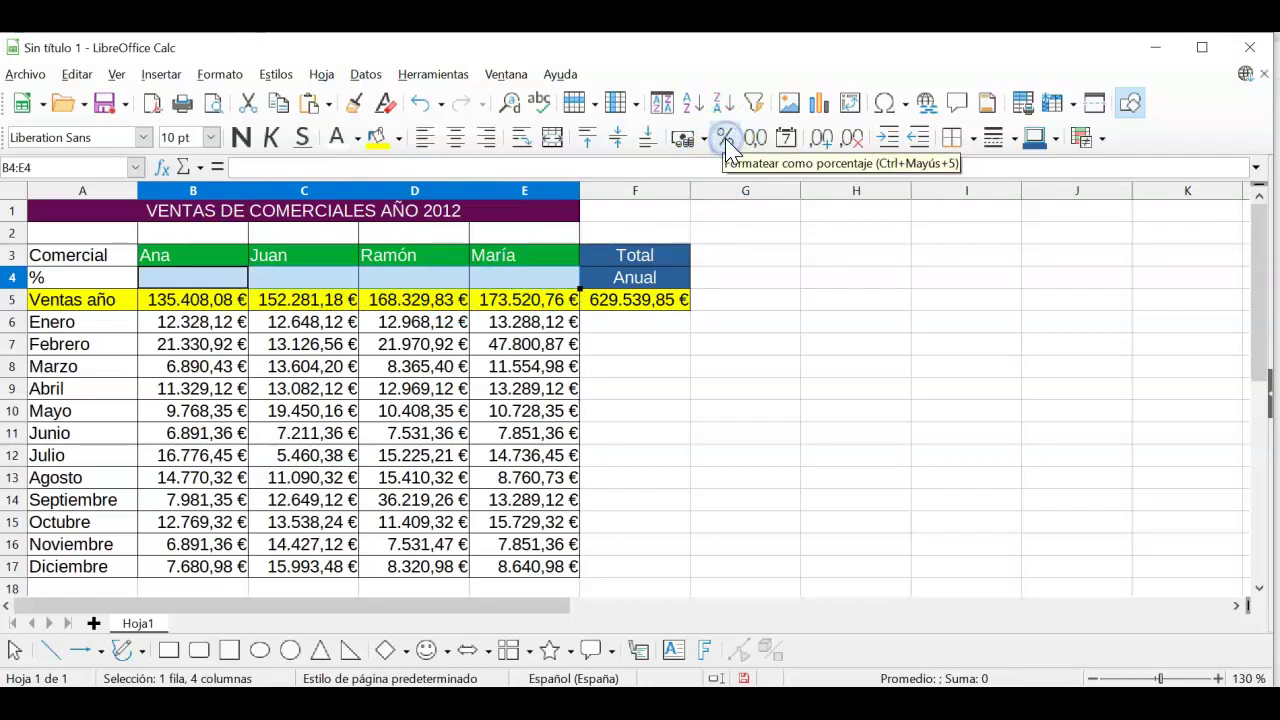
pyautogui.click(472, 145)
pyautogui.click(455, 143)
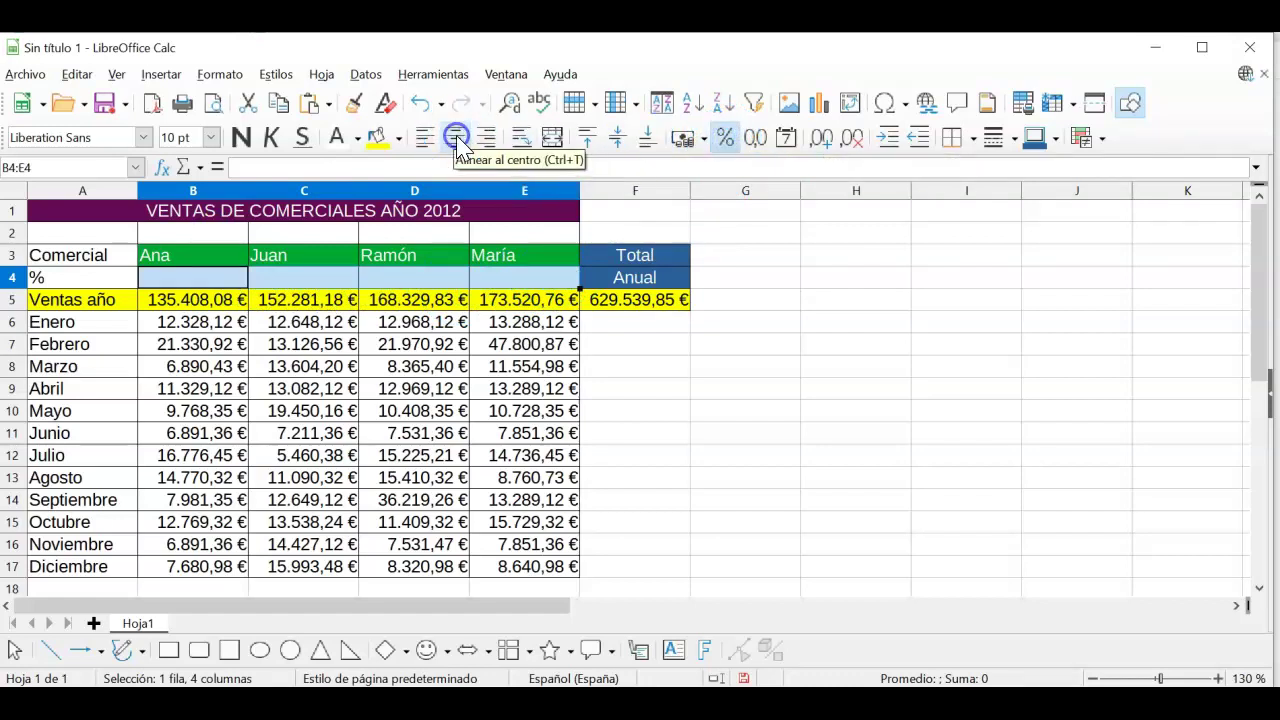
pyautogui.click(438, 145)
pyautogui.click(250, 140)
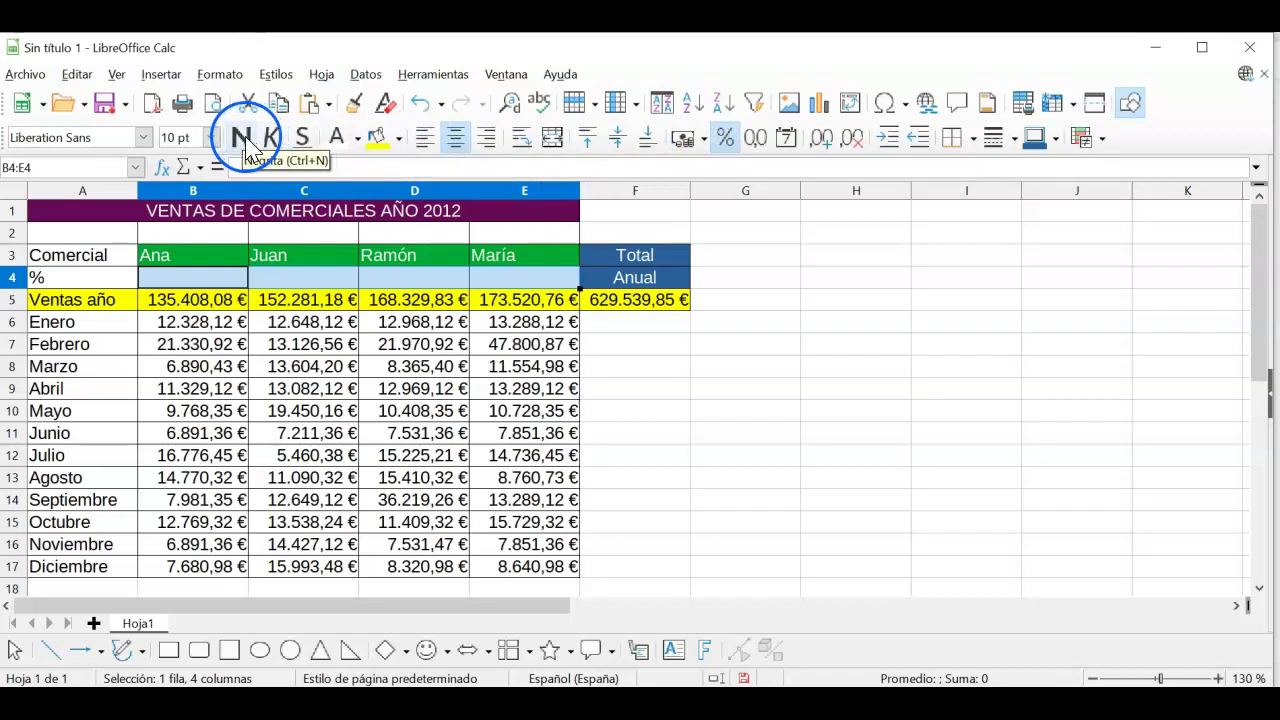
pyautogui.click(245, 140)
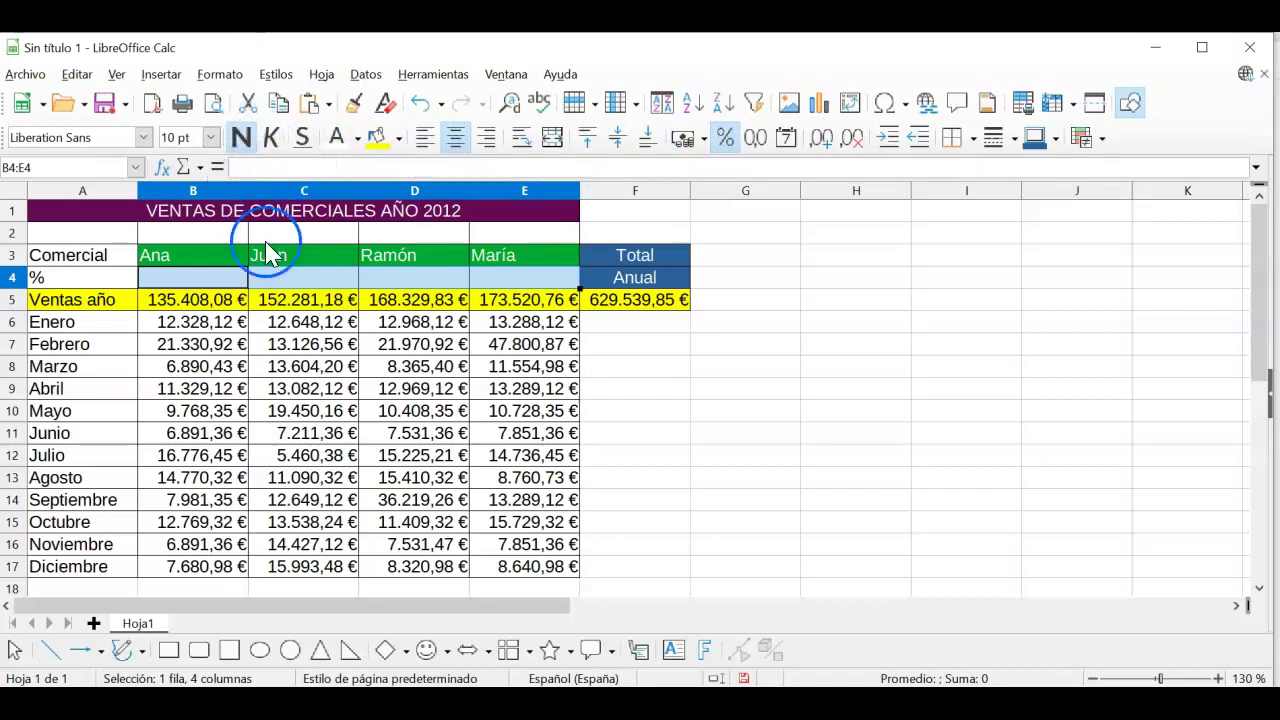
pyautogui.click(626, 392)
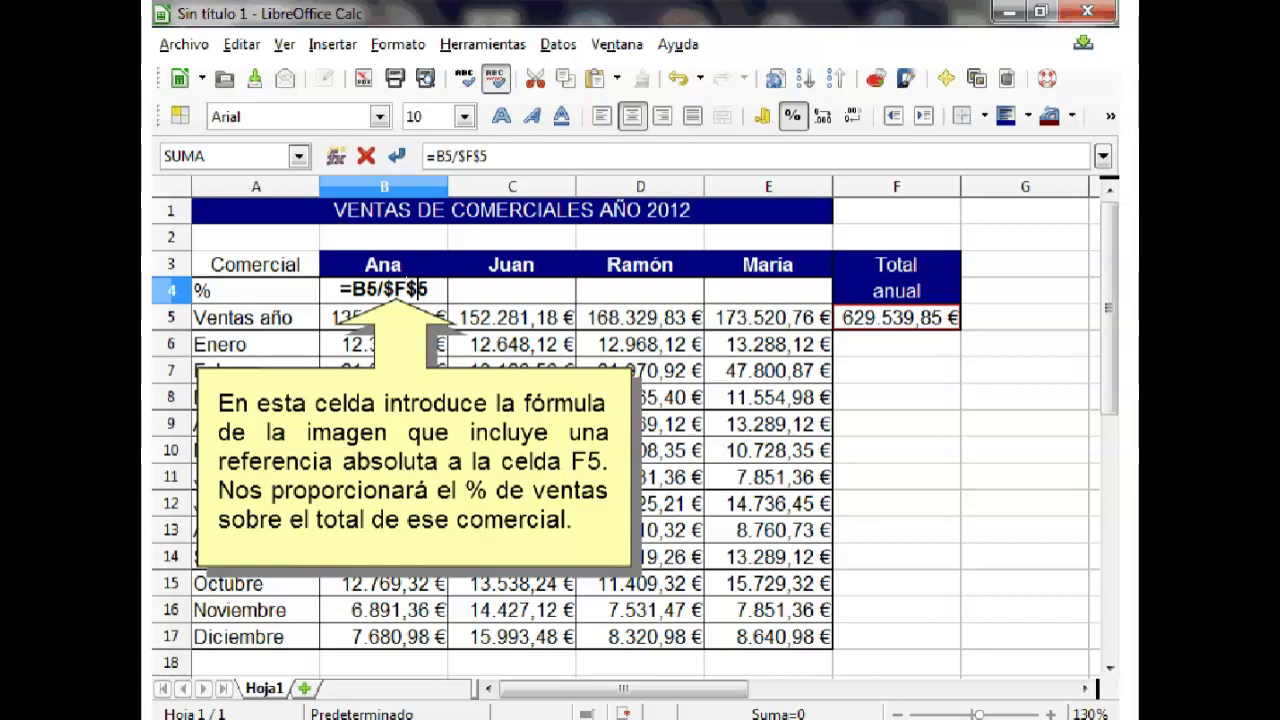
# Step: Enter the formula =B5/F5 in cell B4
pyautogui.press('Return')
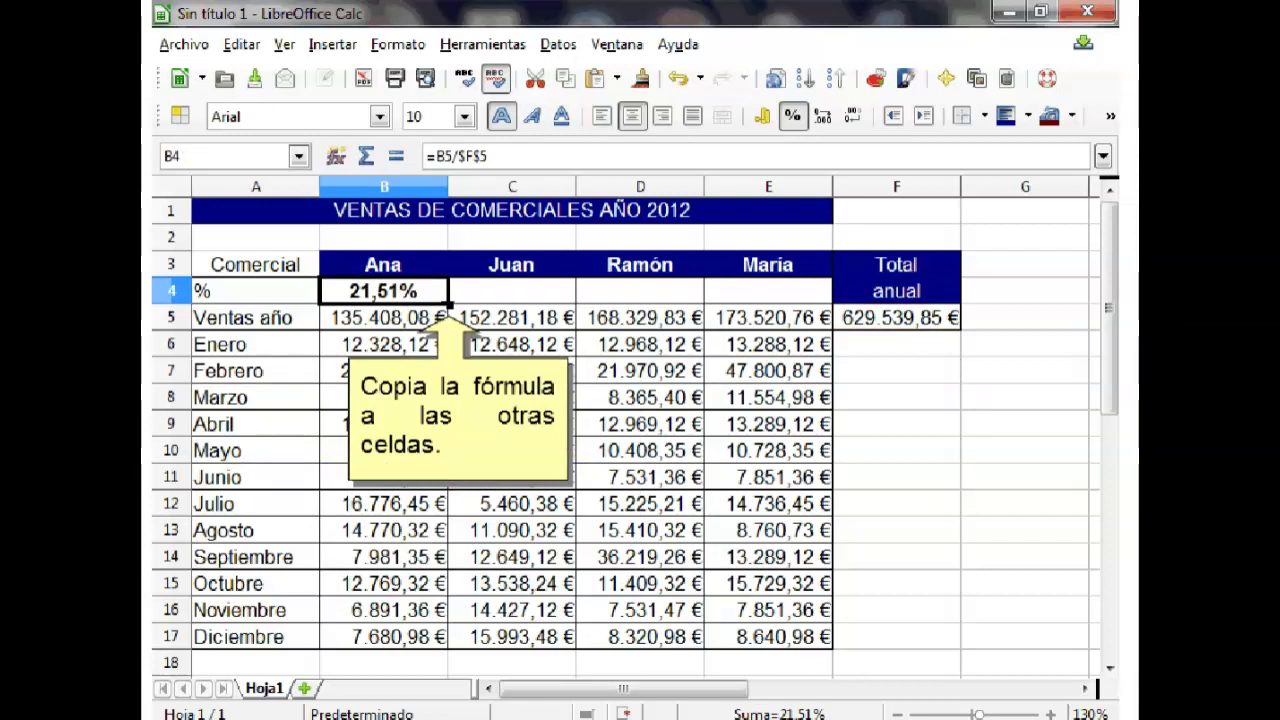
pyautogui.moveTo(448, 304); pyautogui.dragTo(790, 304)
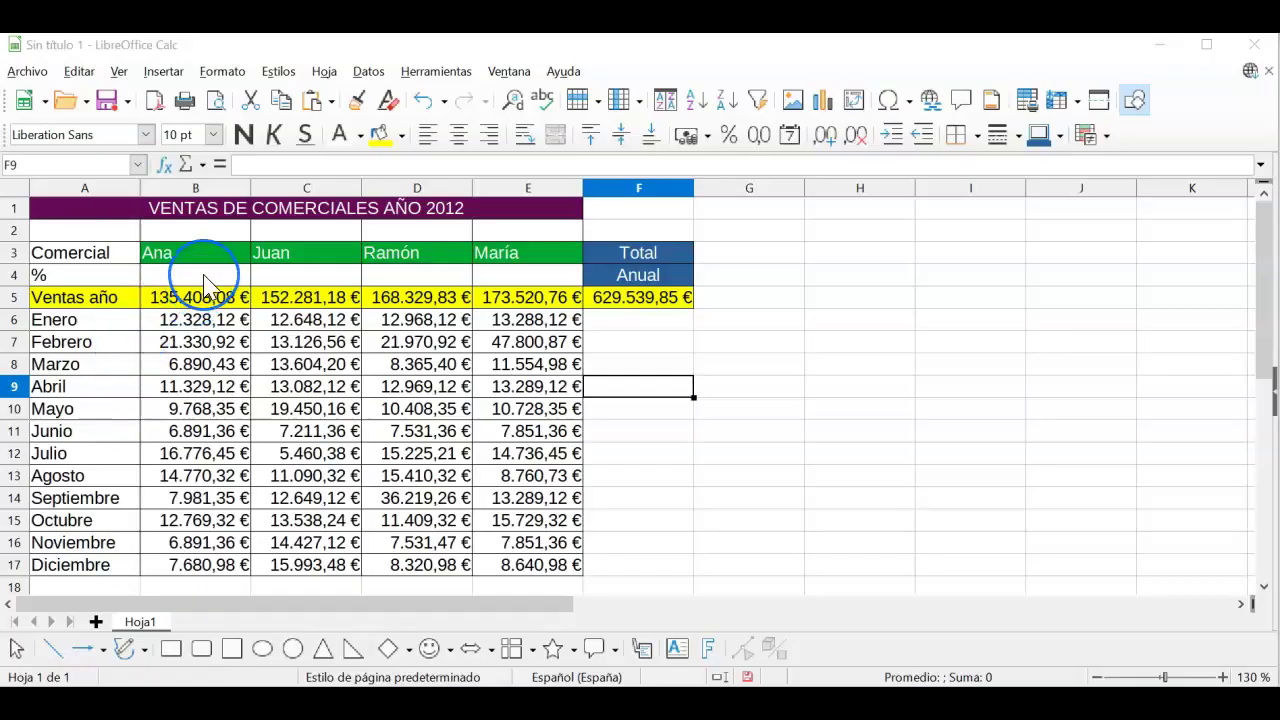
pyautogui.click(204, 278)
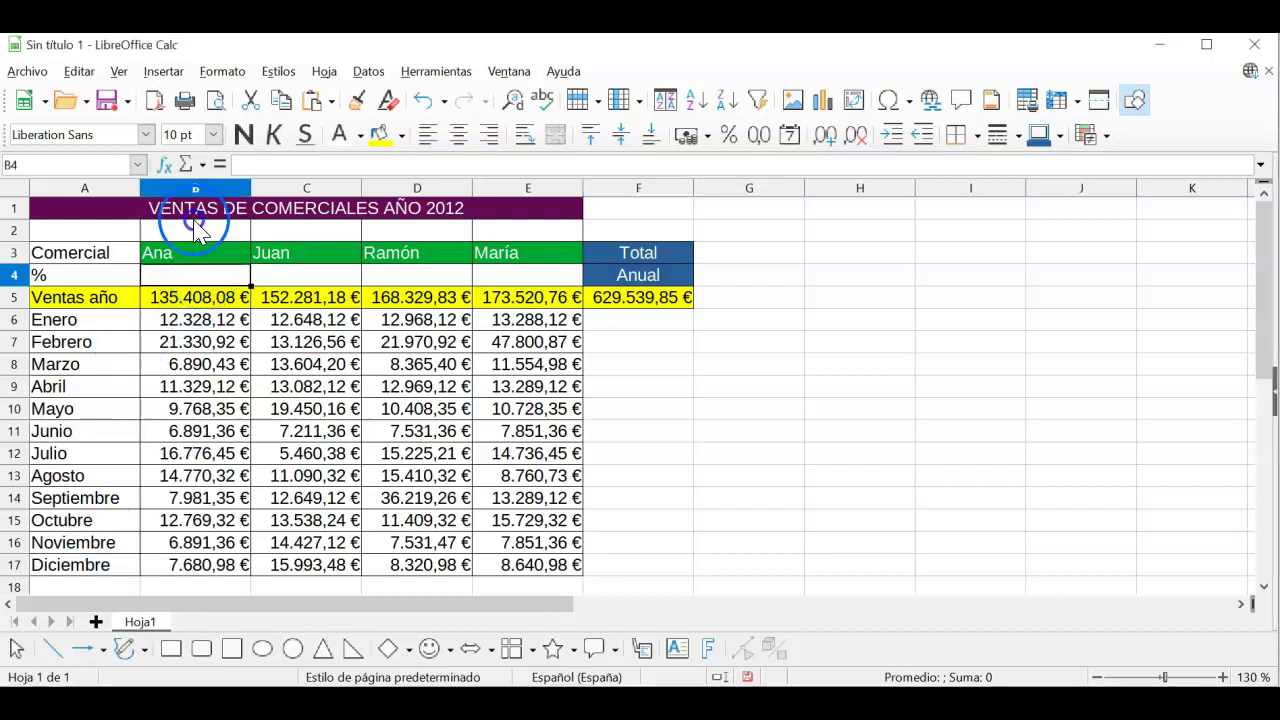
pyautogui.write('=')
pyautogui.click(210, 283)
pyautogui.click(210, 300)
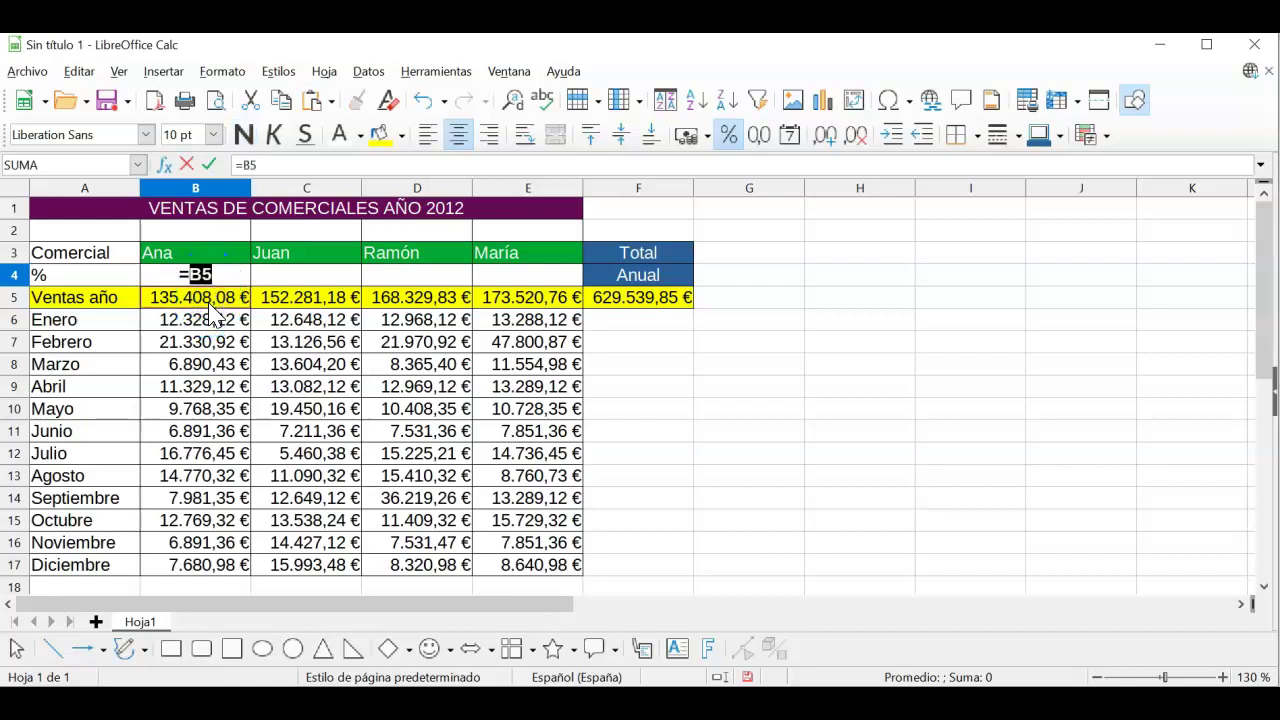
pyautogui.write('/')
pyautogui.click(632, 300)
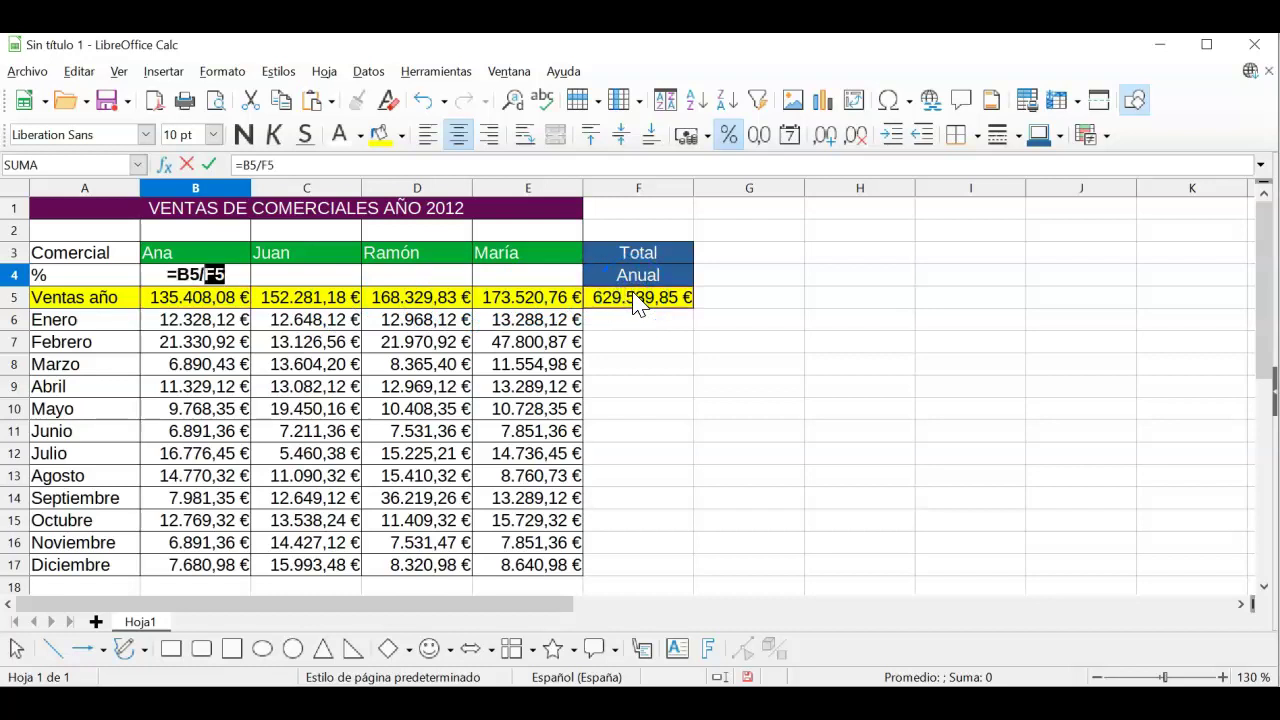
# Step: Make the F5 reference absolute so B4 reads =B5/$F$5, showing 21,51 %
pyautogui.click(263, 165)
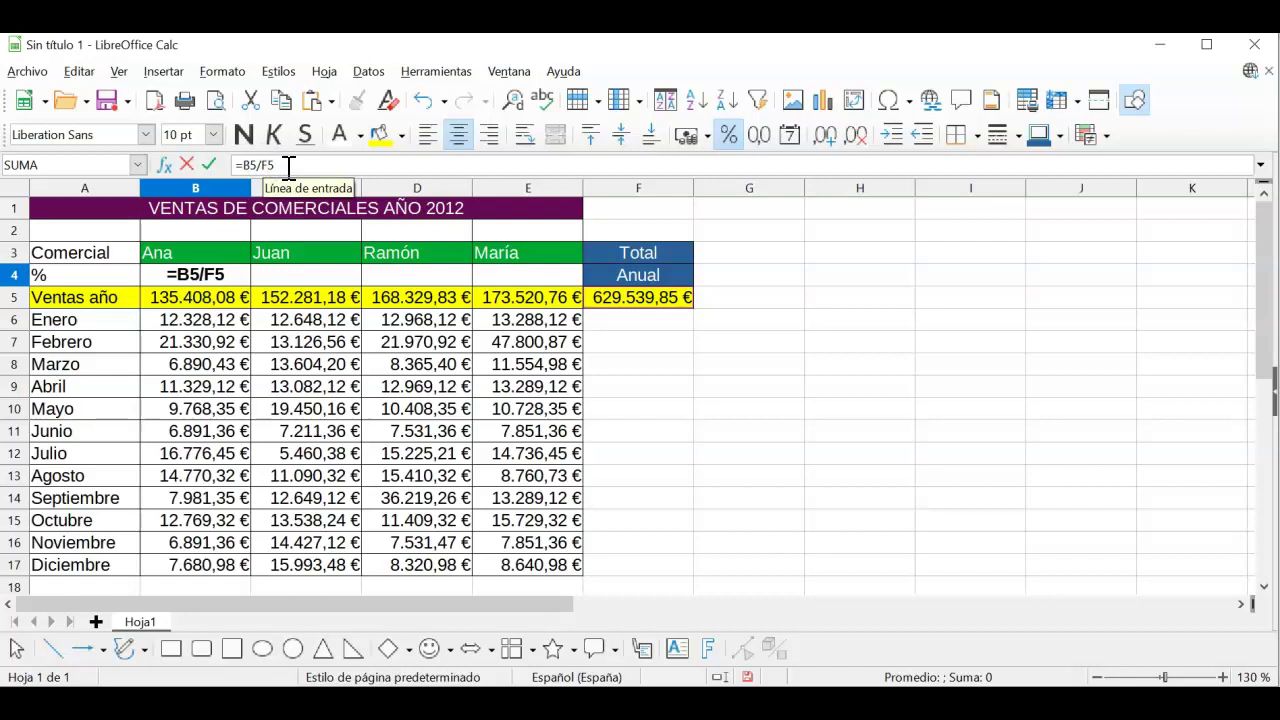
pyautogui.press('Left')
pyautogui.write('$')
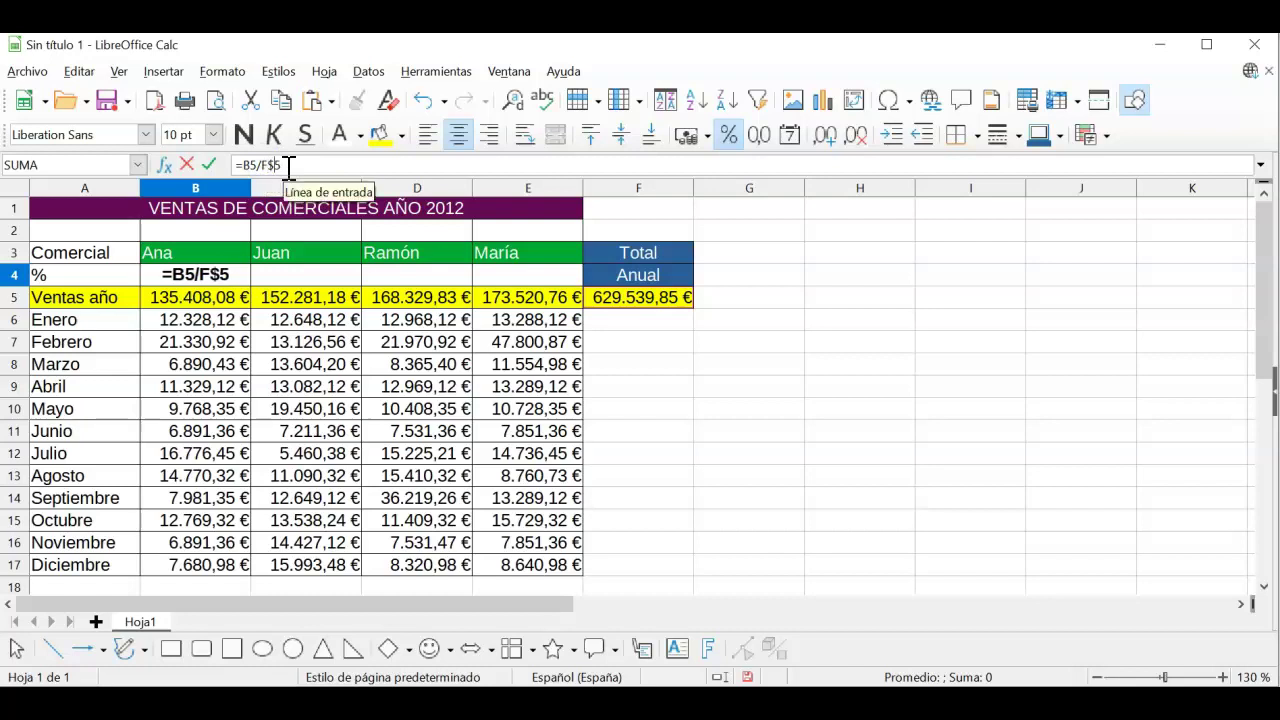
pyautogui.click(263, 165)
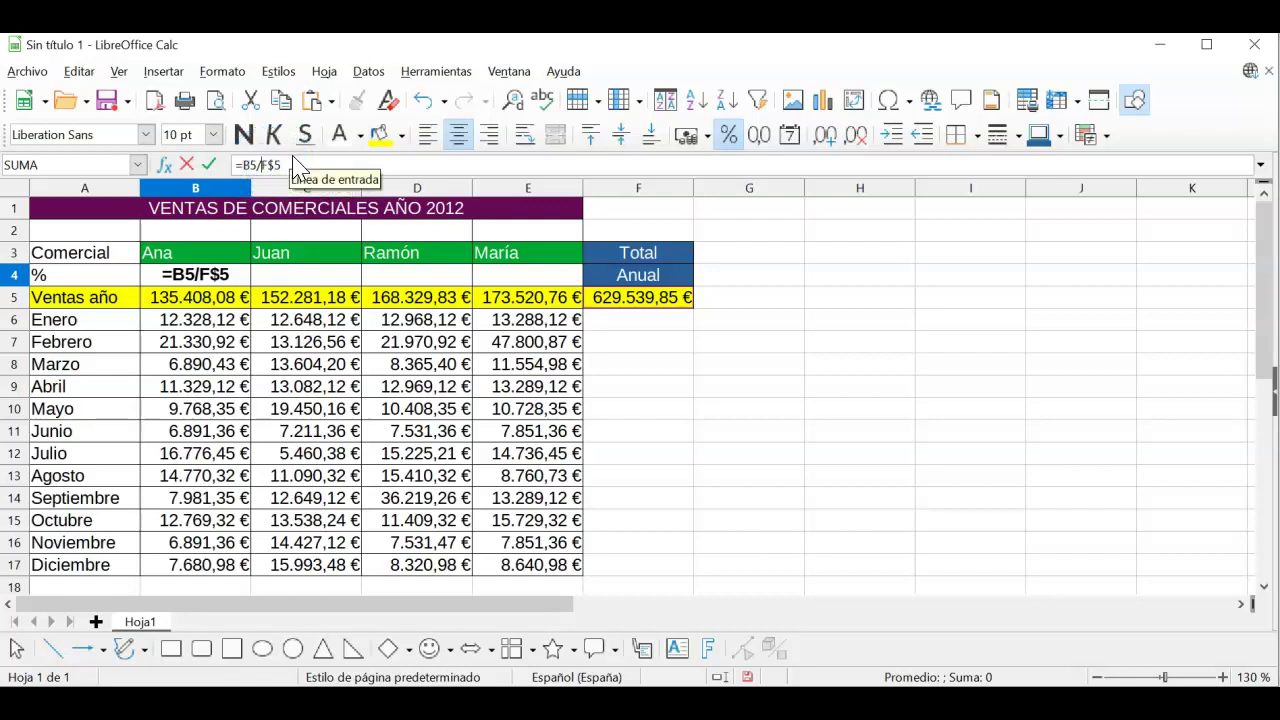
pyautogui.write('$')
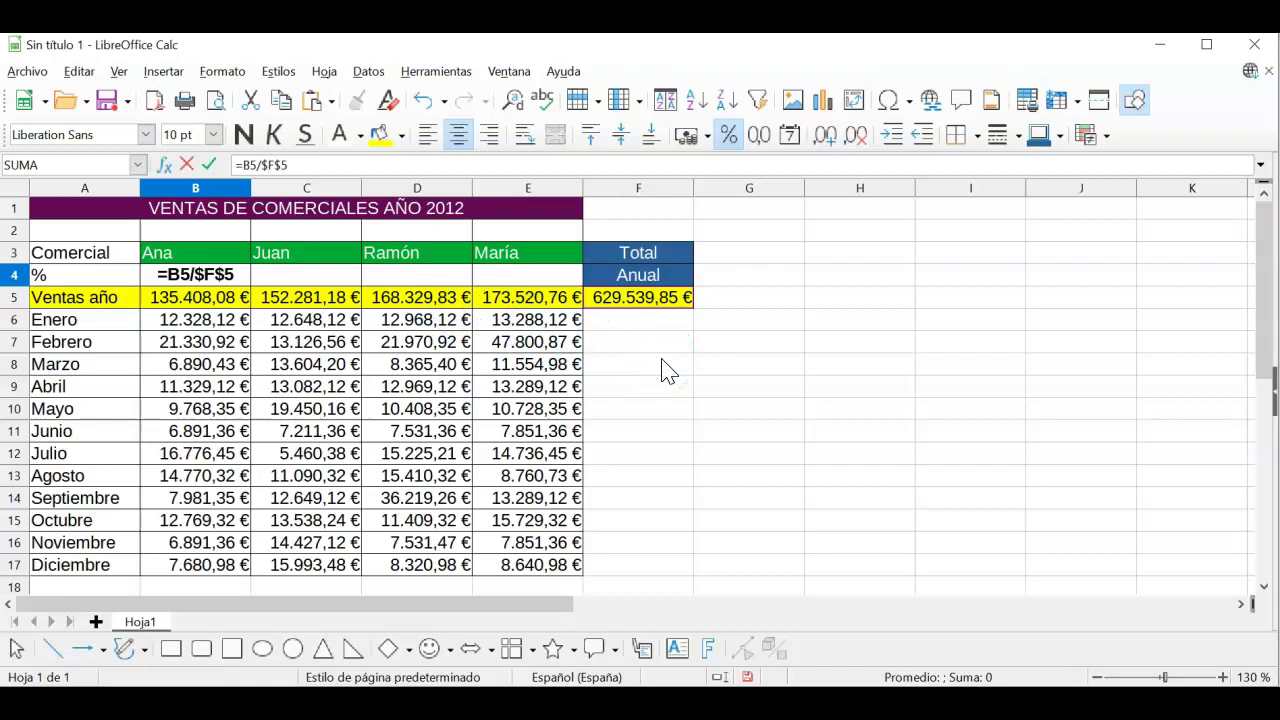
pyautogui.press('Return')
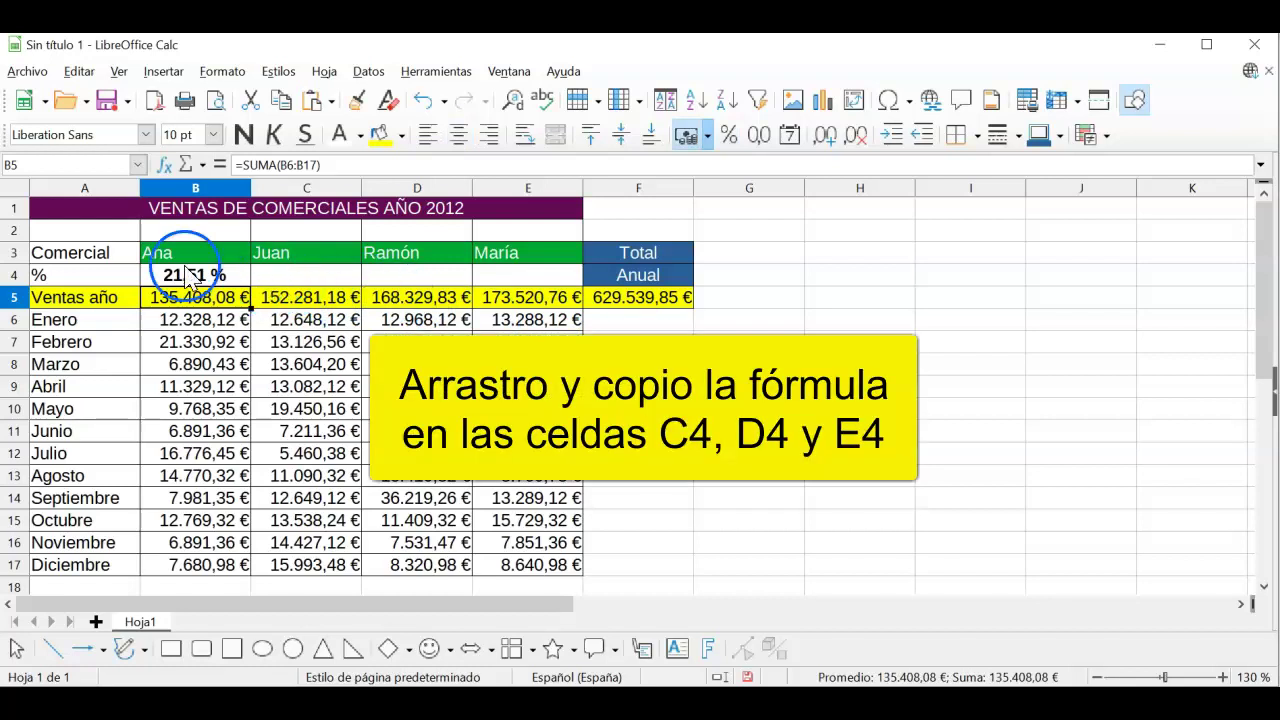
# Step: Copy B4's =B5/$F$5 formula across to E4
pyautogui.click(212, 280)
pyautogui.moveTo(250, 286); pyautogui.dragTo(553, 286)
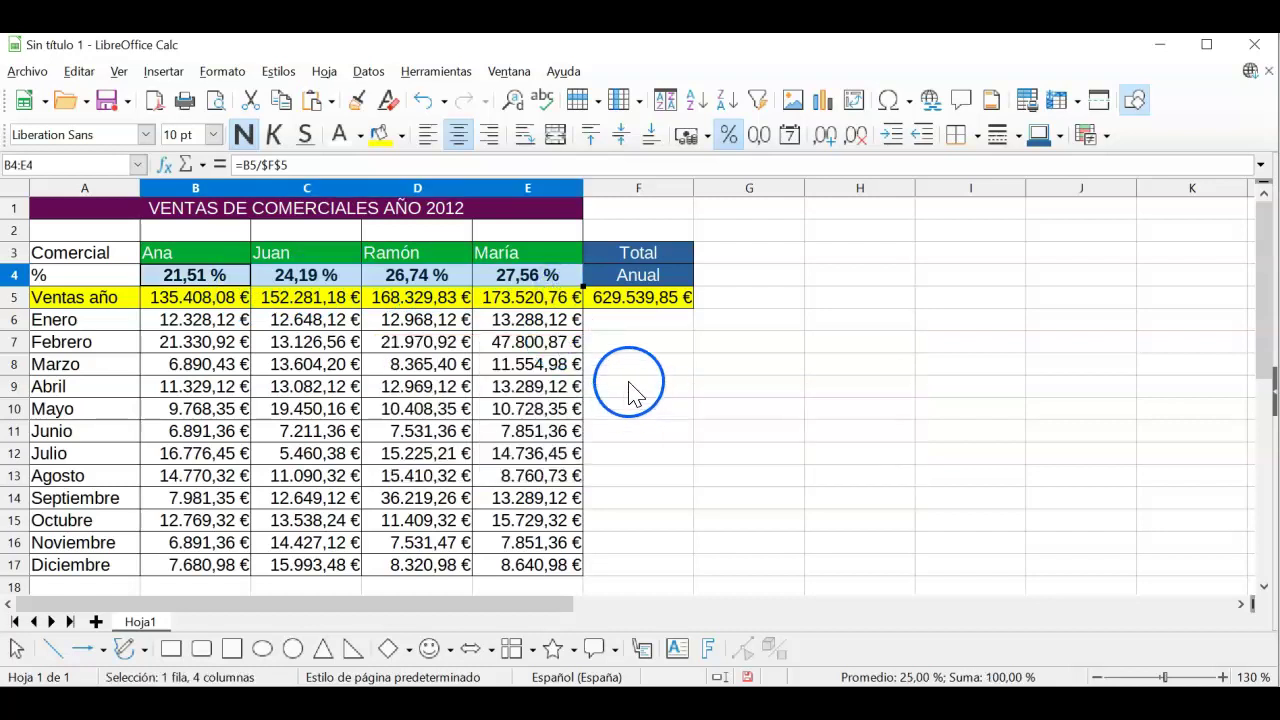
pyautogui.click(632, 368)
# Step: Check C4:E4 divide by fixed $F$5, showing 24,19 %, 26,74 % and 27,56 %
pyautogui.click(214, 274)
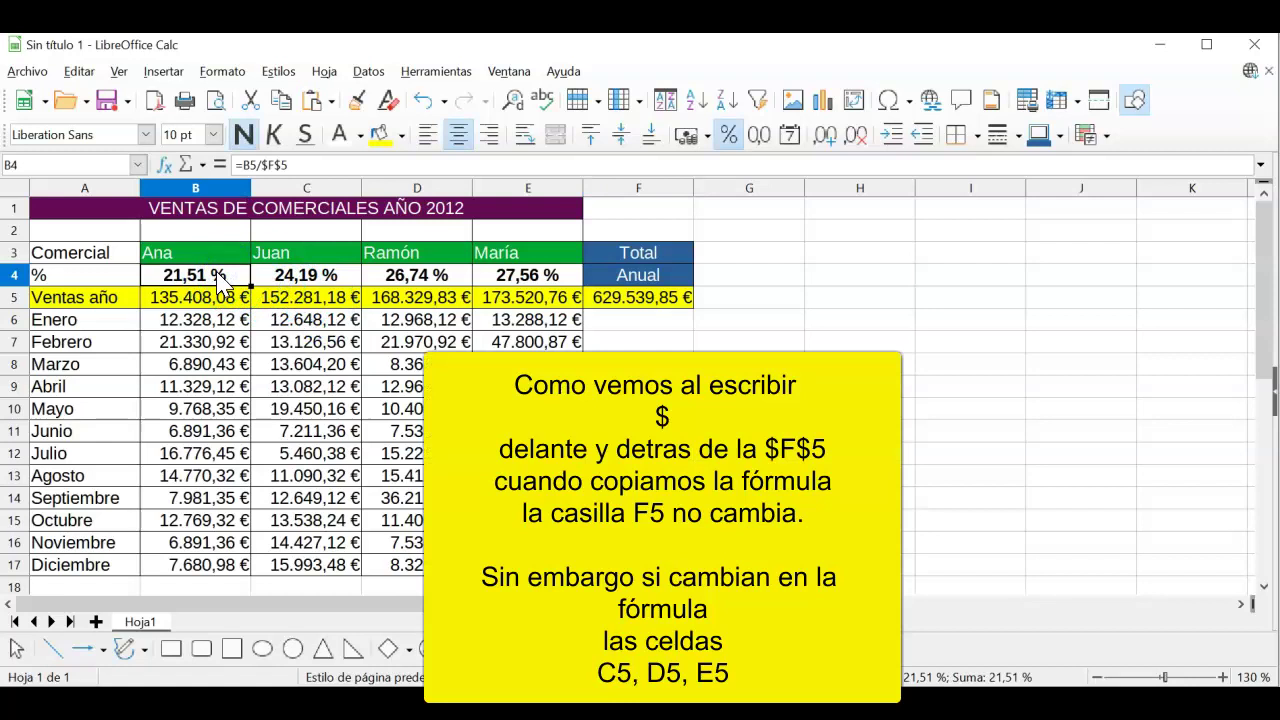
pyautogui.click(304, 278)
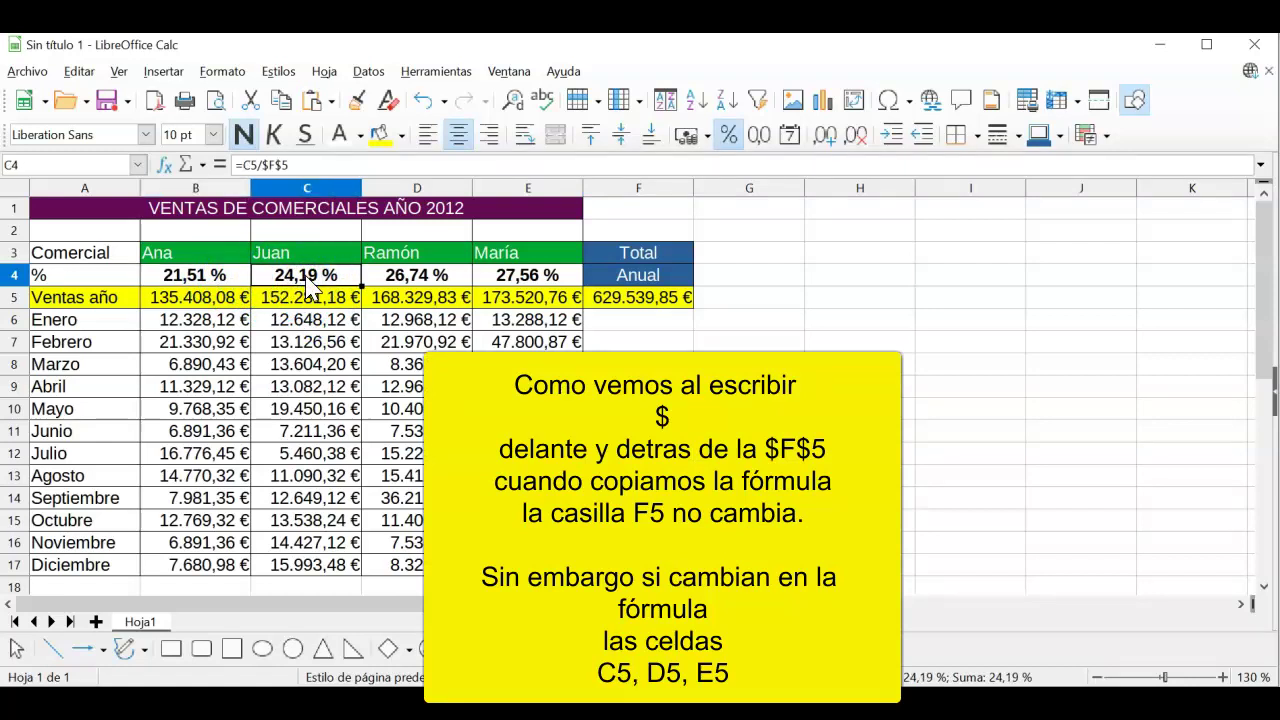
pyautogui.click(411, 284)
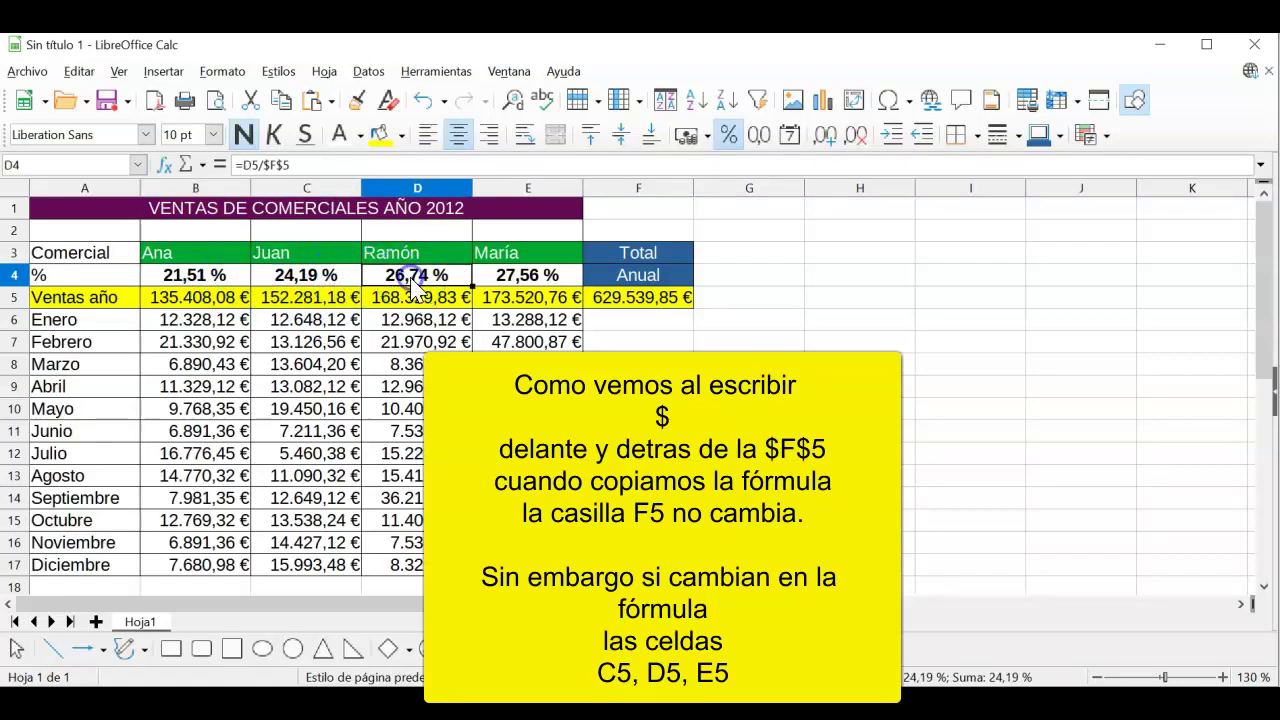
pyautogui.click(522, 282)
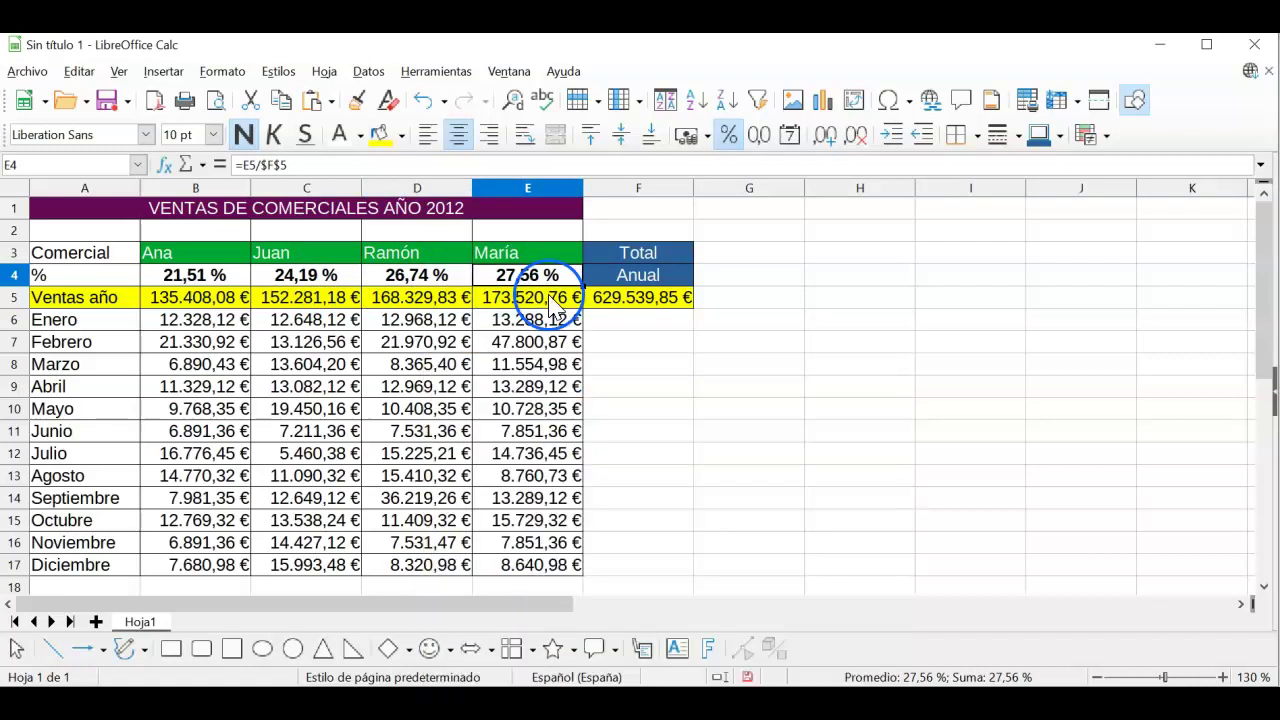
pyautogui.click(643, 345)
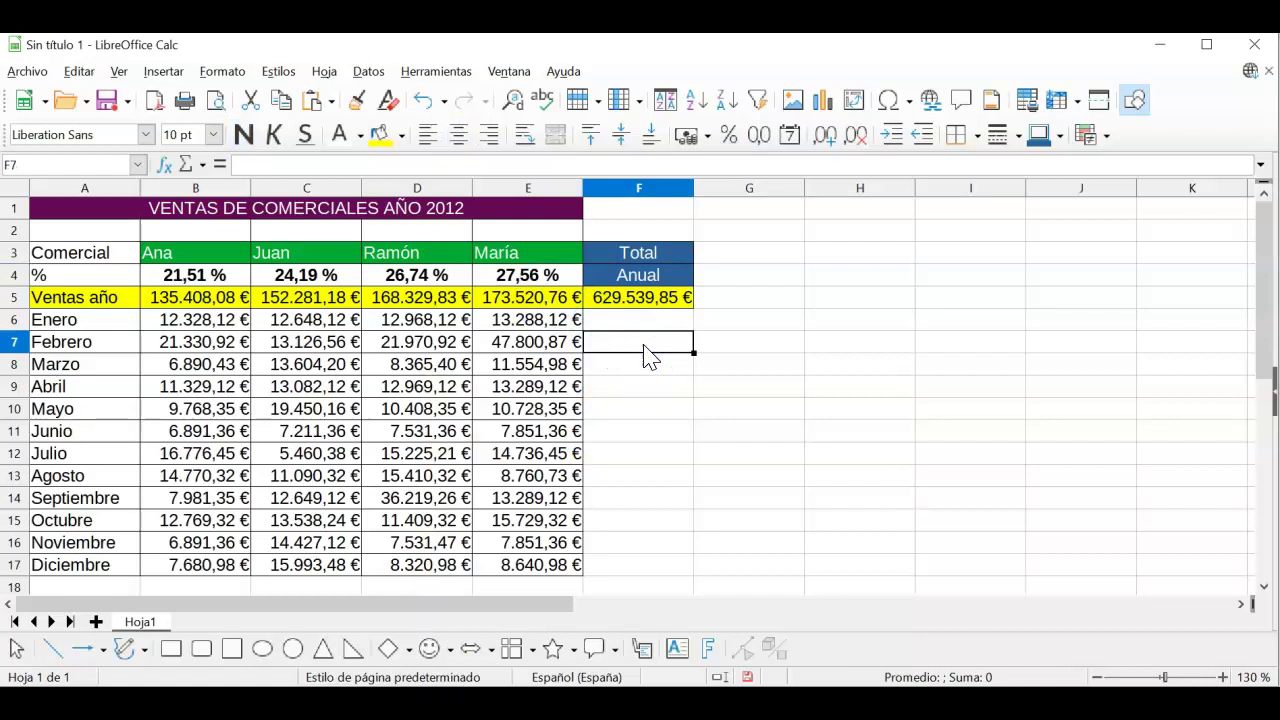
# Step: Zoom the sheet out step by step to 90%
pyautogui.click(1097, 677)
pyautogui.click(1097, 677)
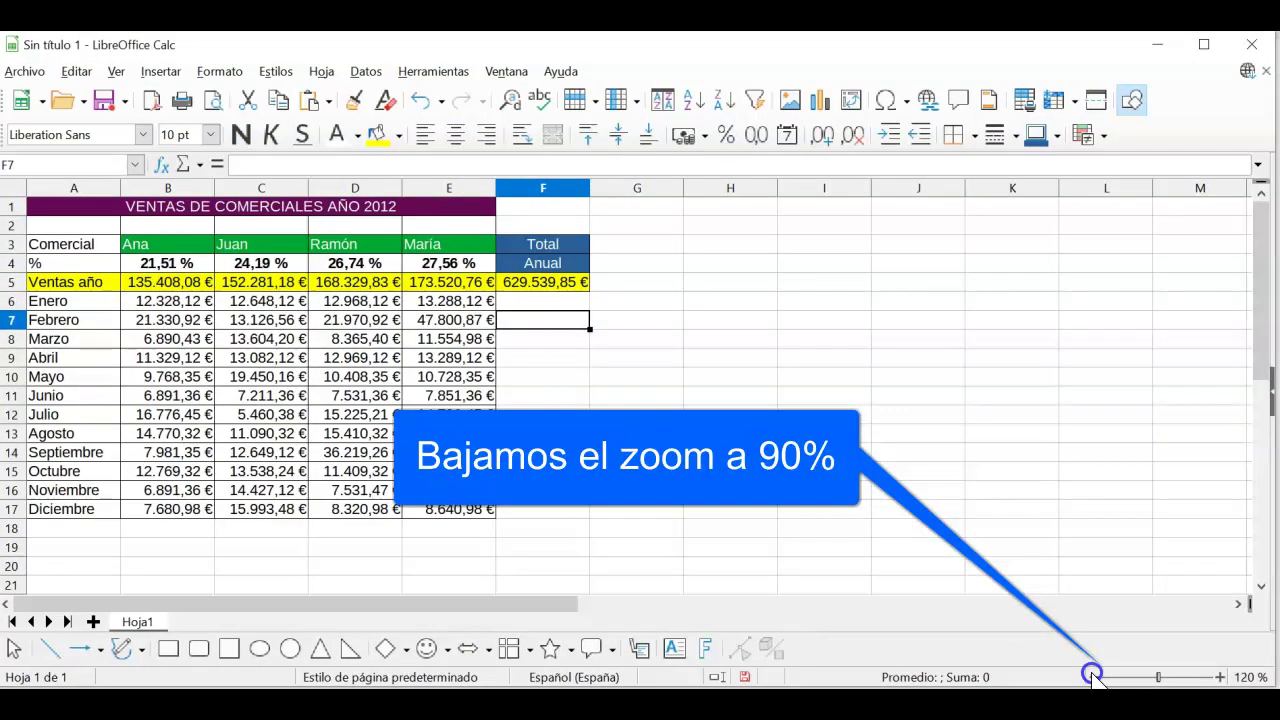
pyautogui.click(1093, 677)
pyautogui.click(1093, 677)
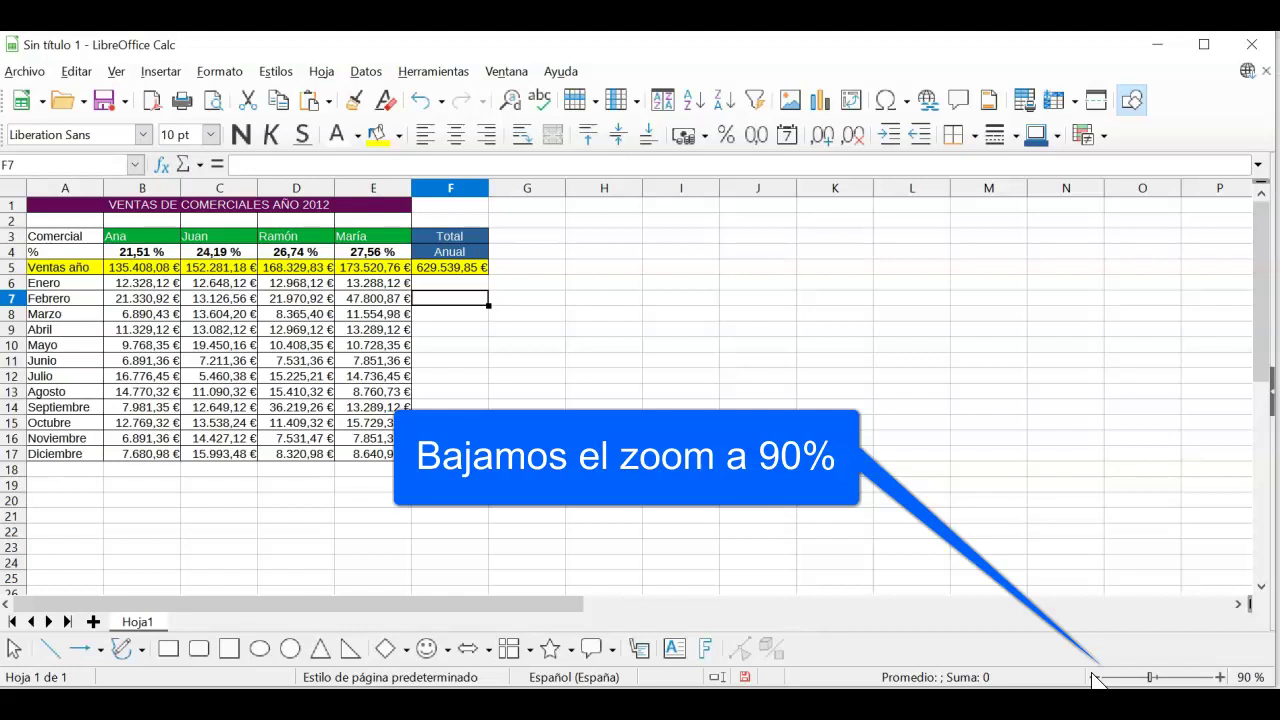
pyautogui.click(675, 338)
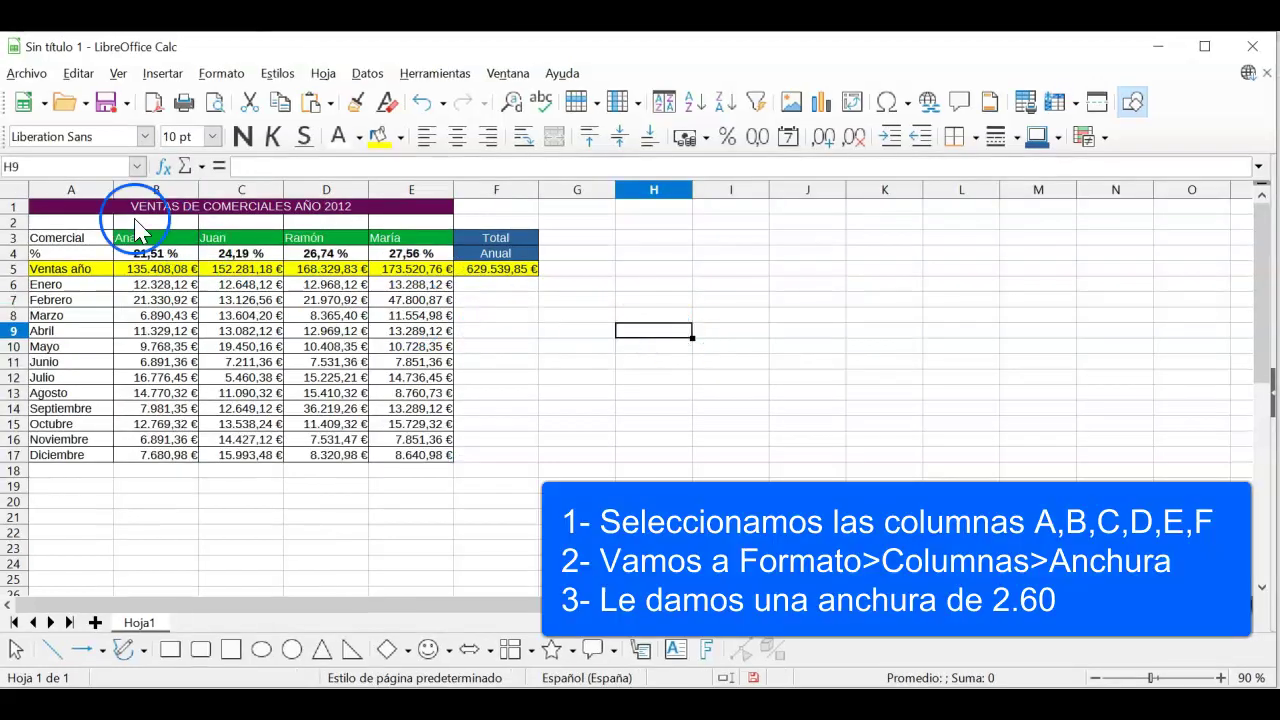
# Step: Set columns A through F to a width of 2,60 cm via Formato > Columnas > Anchura
pyautogui.moveTo(80, 189); pyautogui.dragTo(467, 226)
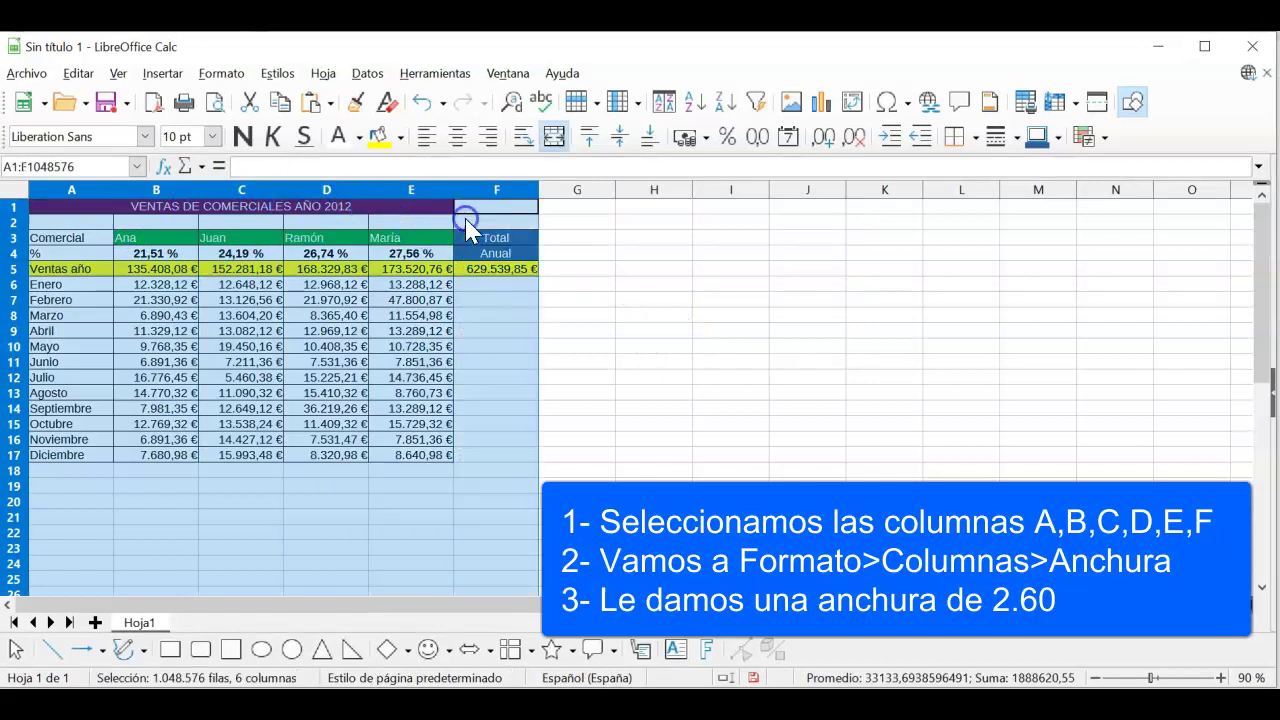
pyautogui.click(232, 76)
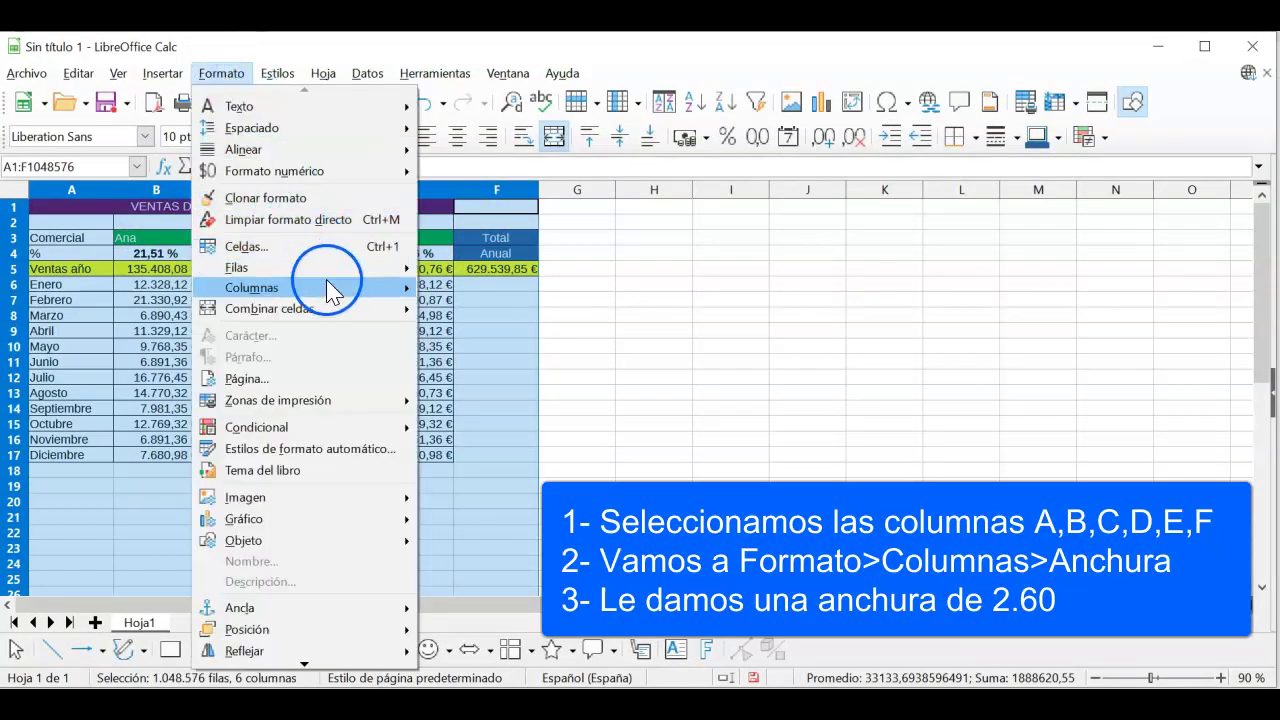
pyautogui.moveTo(327, 285)
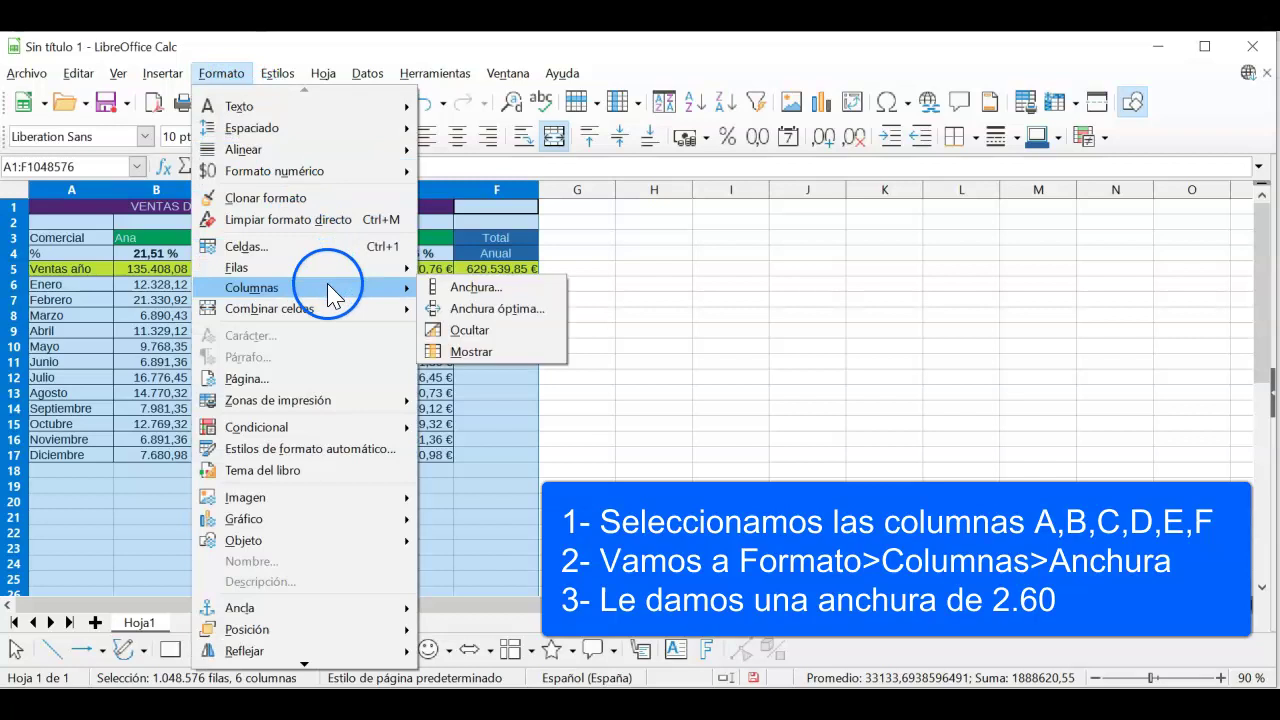
pyautogui.click(550, 289)
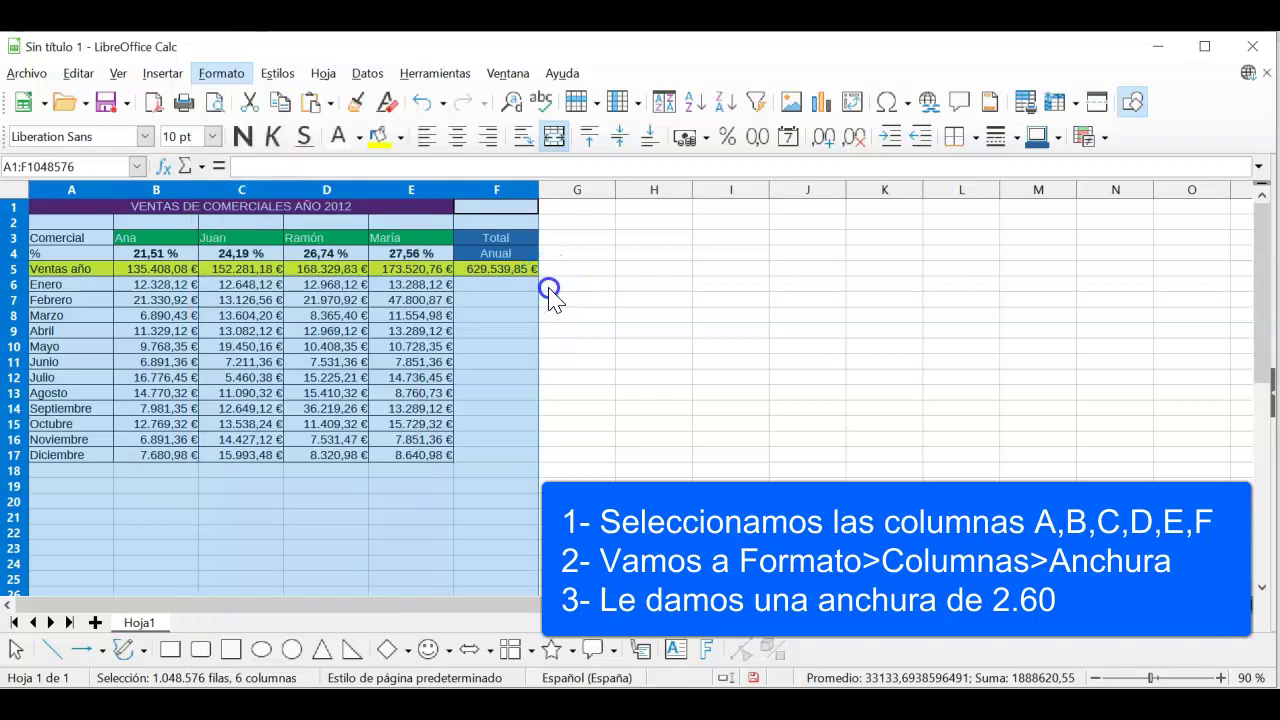
pyautogui.click(605, 343)
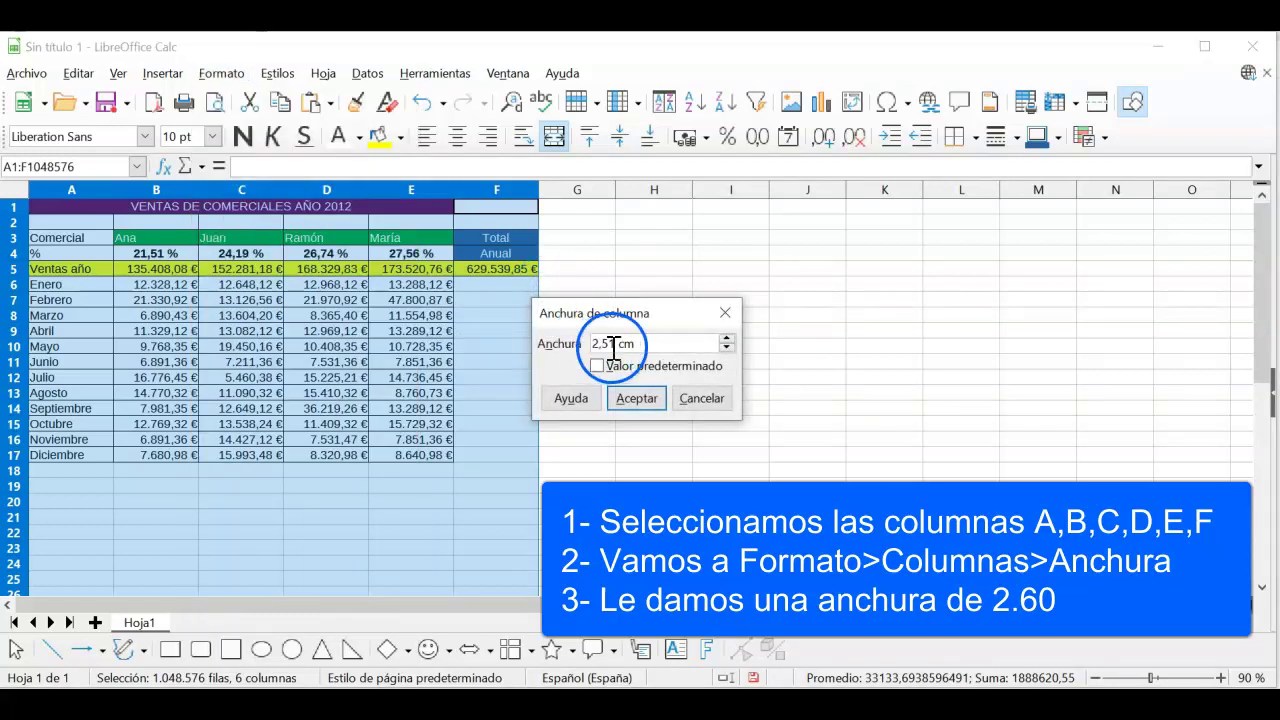
pyautogui.press('BackSpace')
pyautogui.press('BackSpace')
pyautogui.write('60')
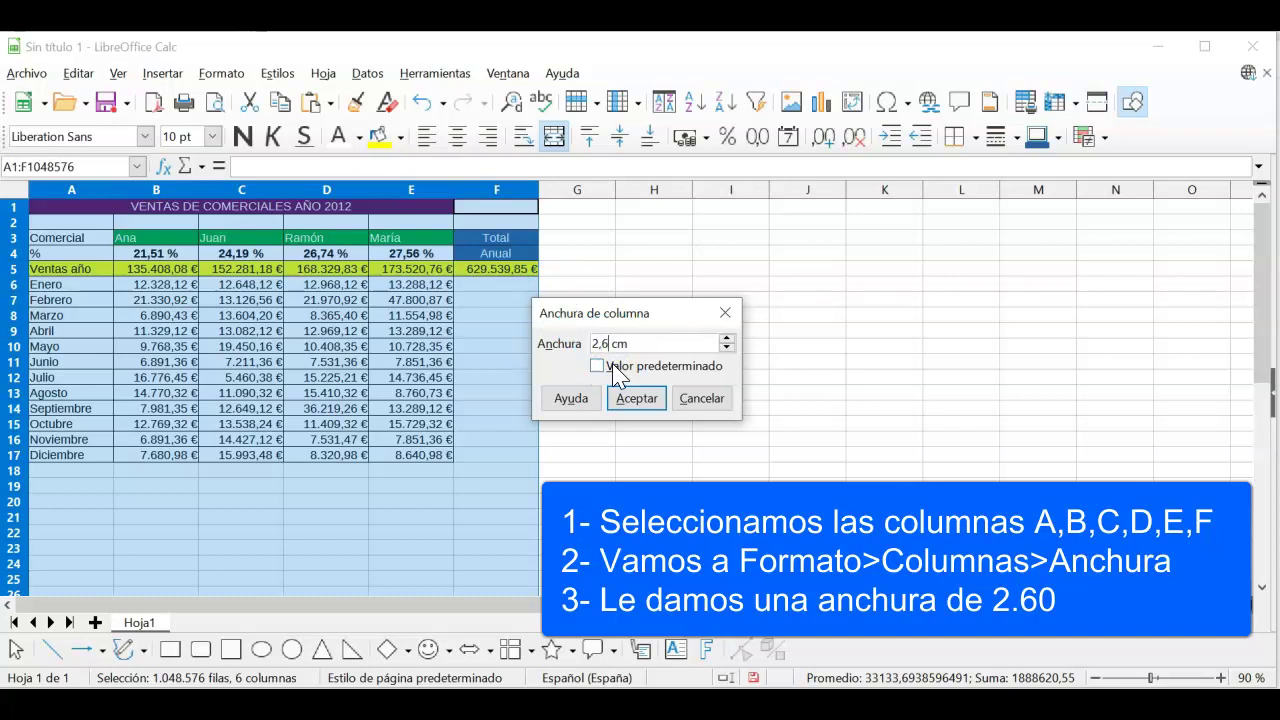
pyautogui.click(642, 402)
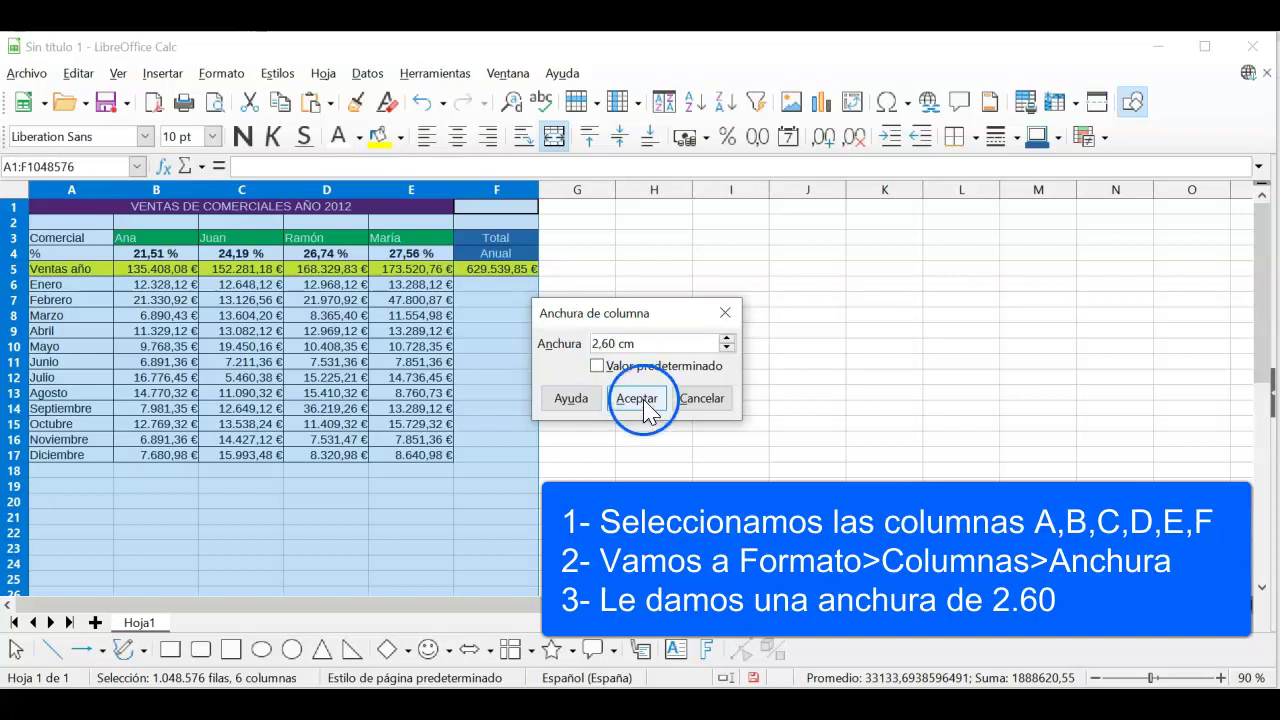
pyautogui.click(643, 398)
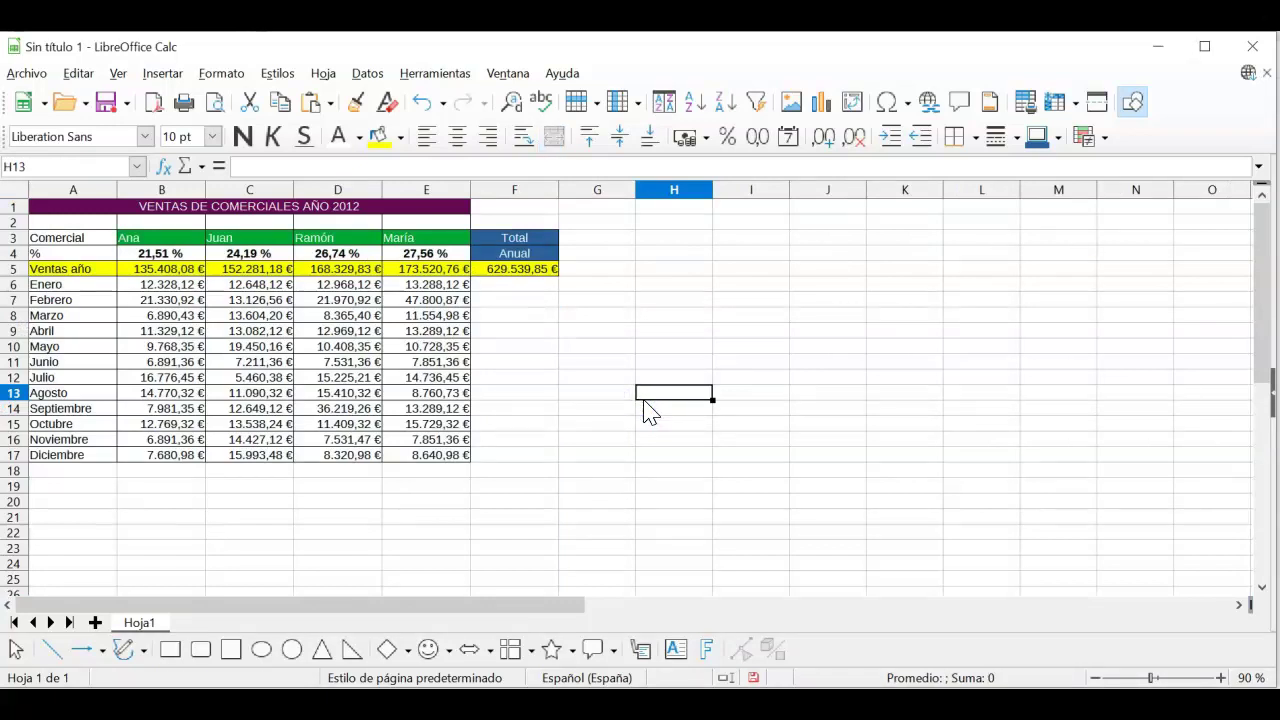
pyautogui.click(514, 424)
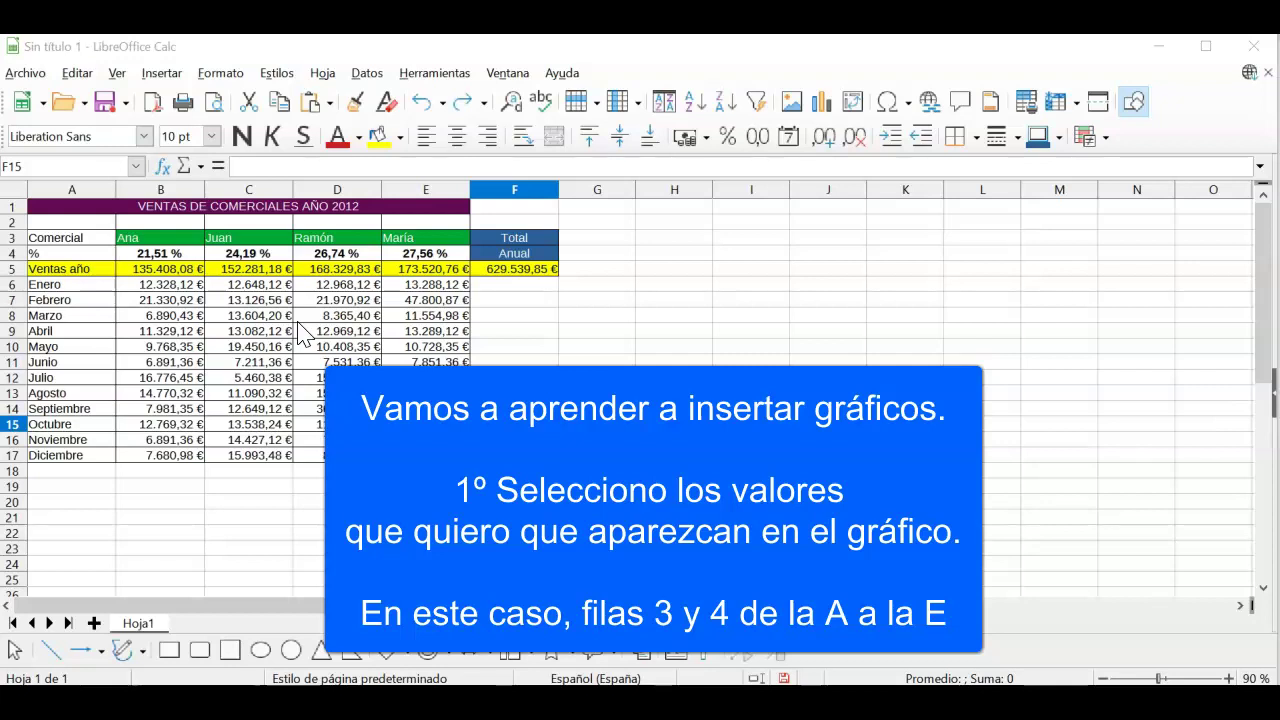
# Step: Select the names and percentages in A3:E4 and launch the chart wizard
pyautogui.moveTo(70, 238); pyautogui.dragTo(425, 254)
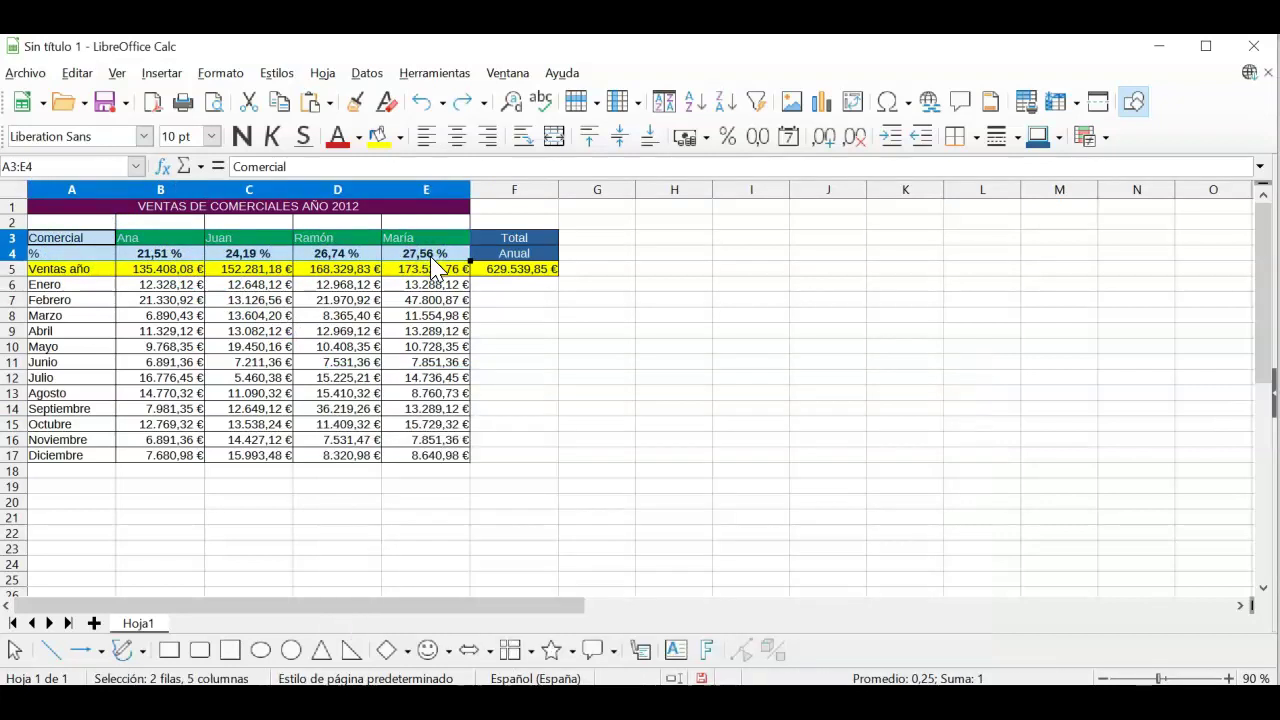
pyautogui.click(823, 103)
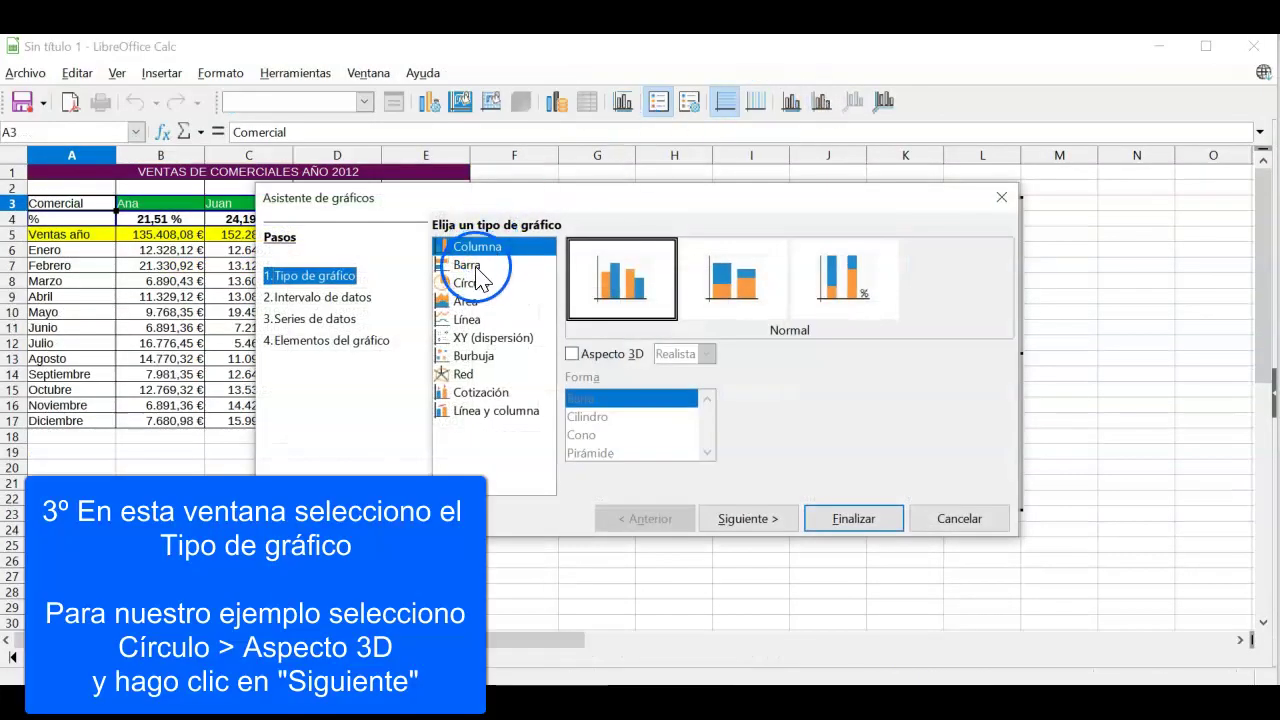
# Step: Choose the Círculo chart type with Aspecto 3D and accept the default data range
pyautogui.click(468, 283)
pyautogui.click(576, 355)
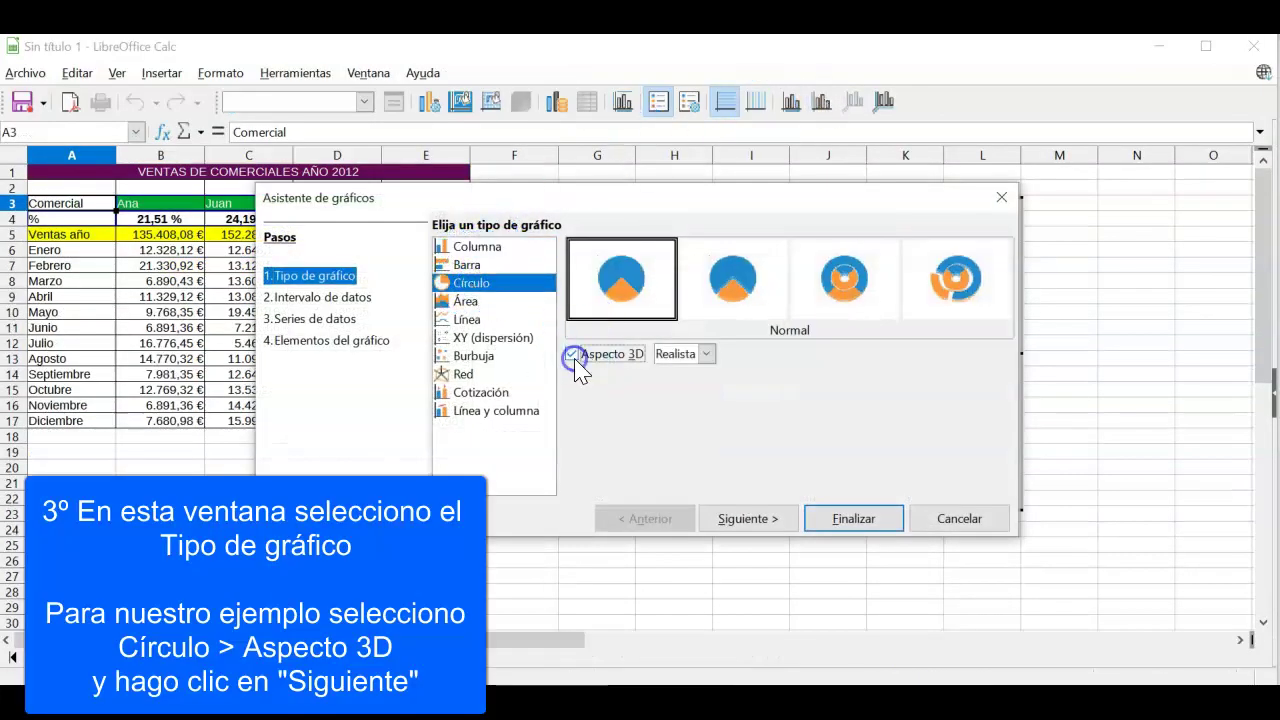
pyautogui.click(747, 522)
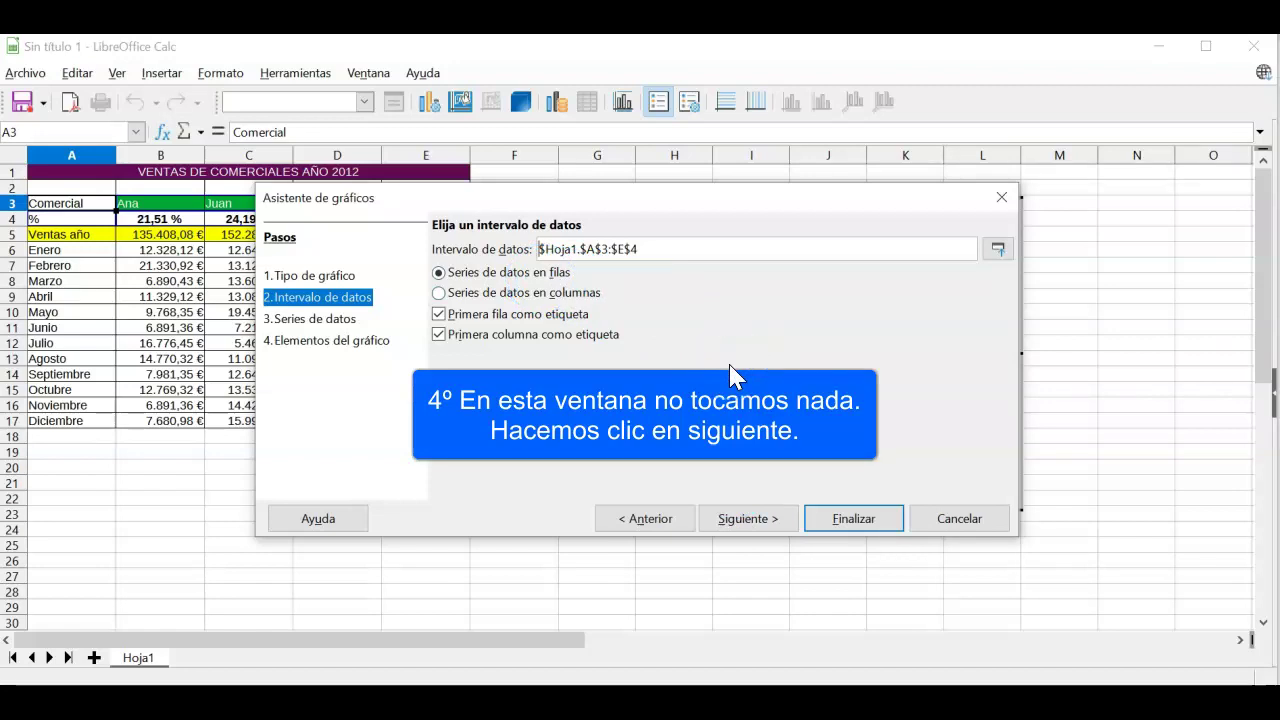
pyautogui.click(738, 520)
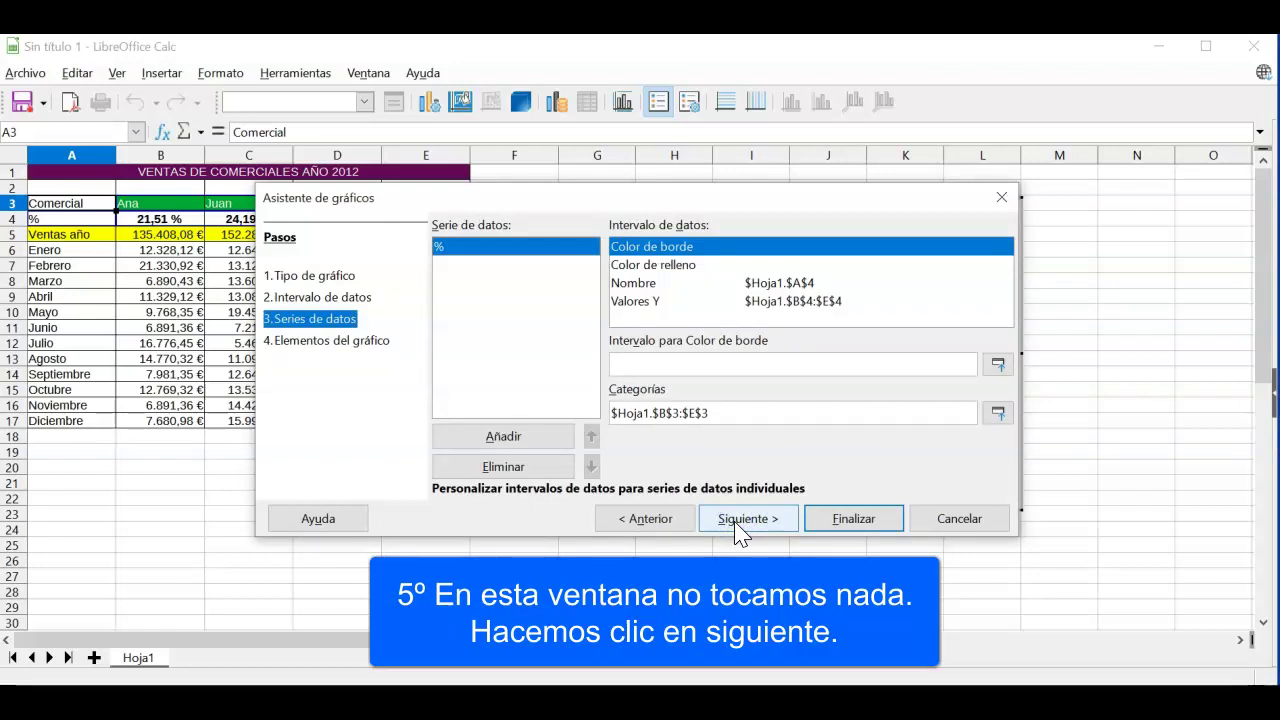
pyautogui.click(740, 530)
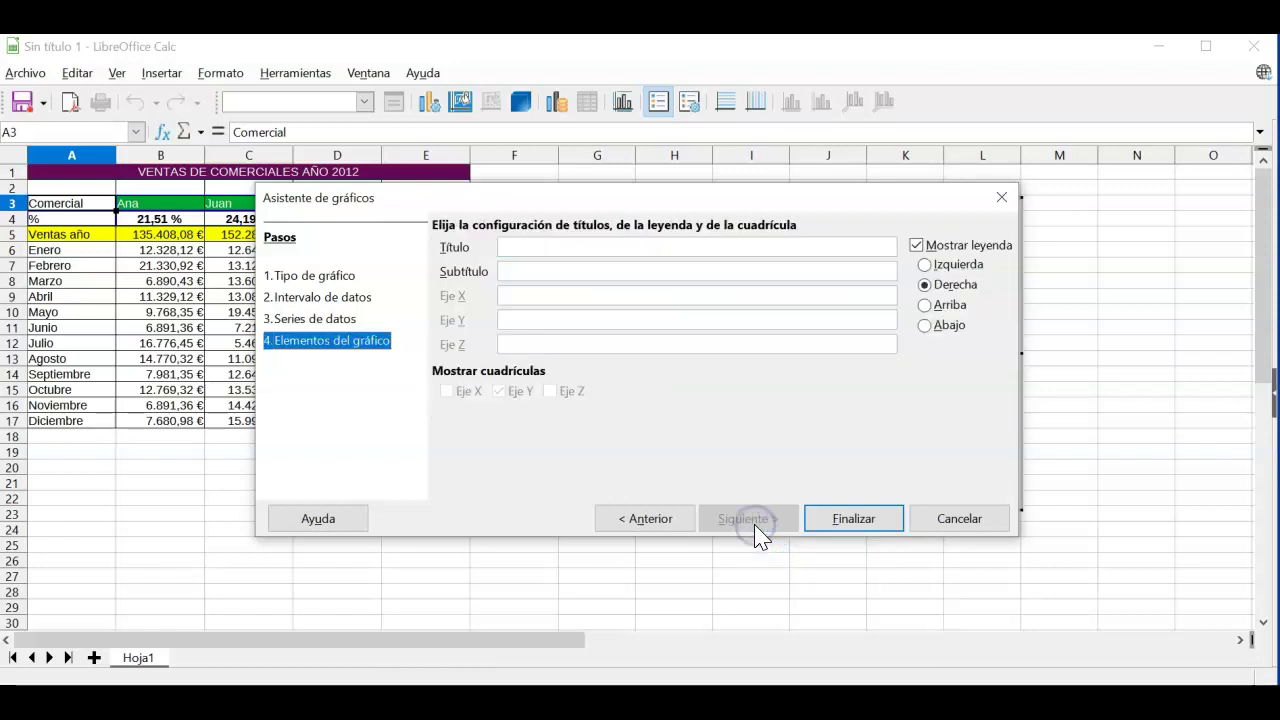
# Step: Title the chart 'Ventas de Comerciales', subtitle 'Año 2012', place the legend Abajo, and finish
pyautogui.click(626, 247)
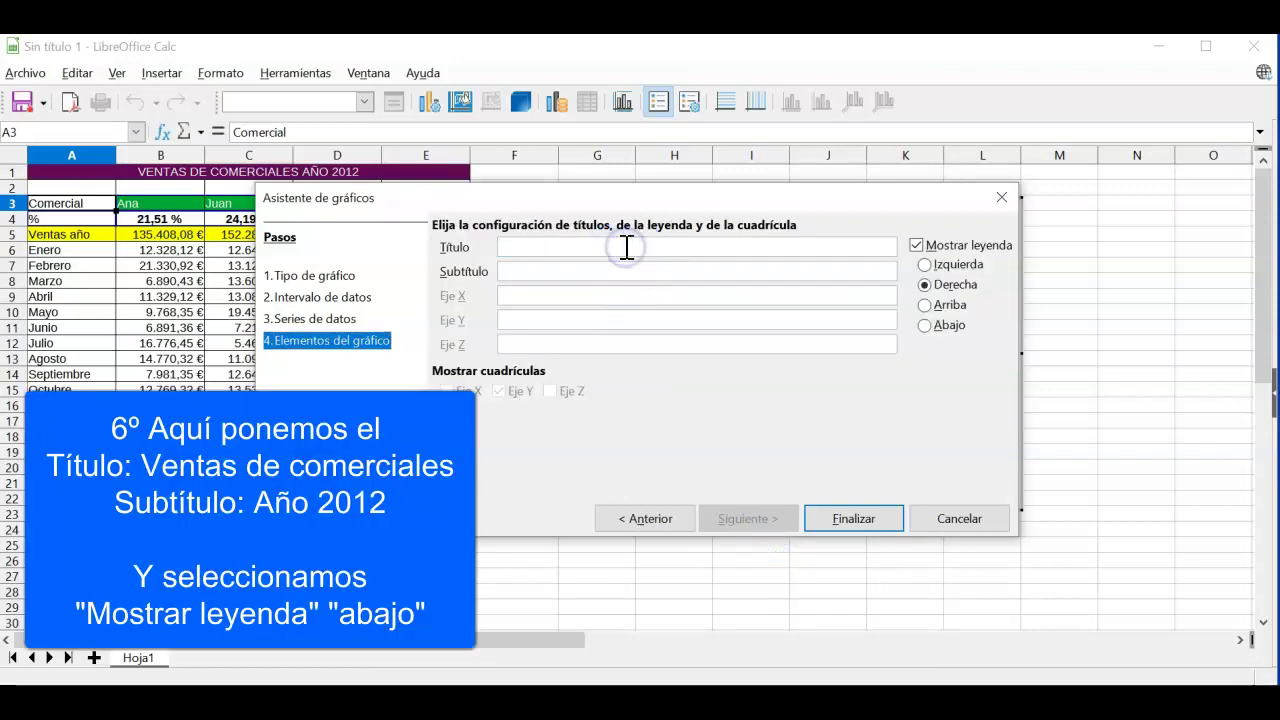
pyautogui.write('Ventas de Comerciales')
pyautogui.click(599, 267)
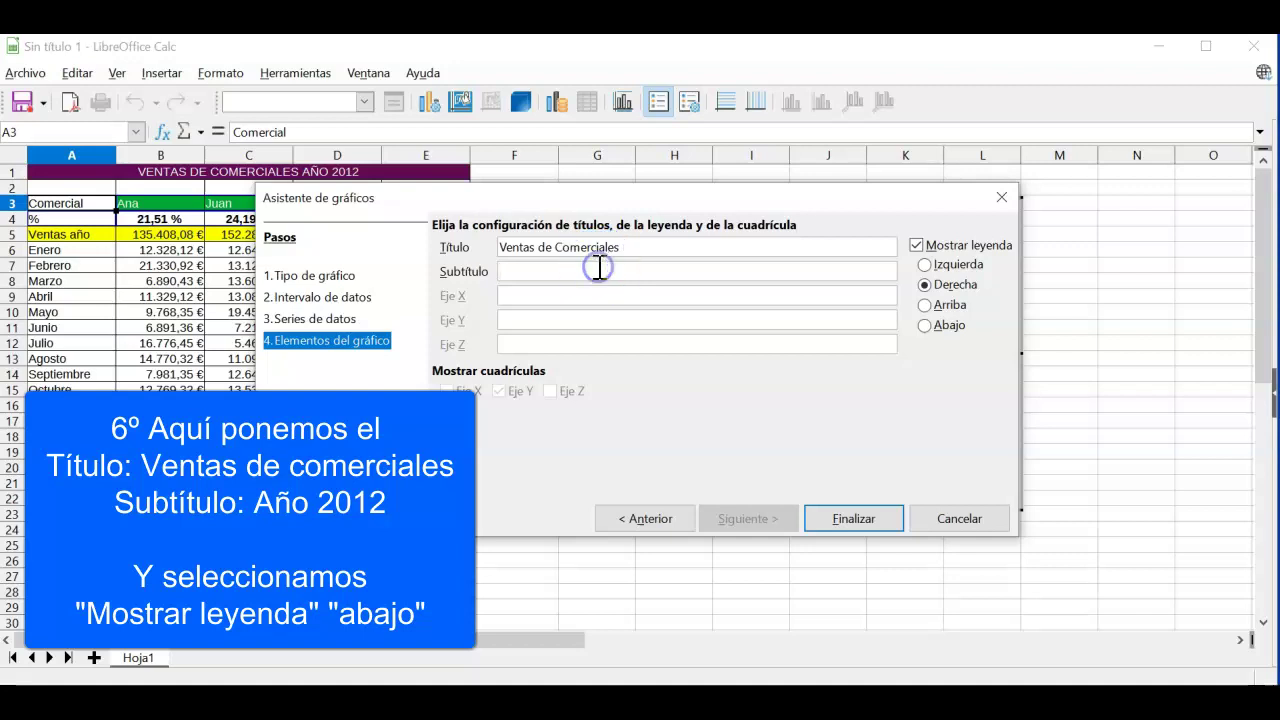
pyautogui.write('Año 2012')
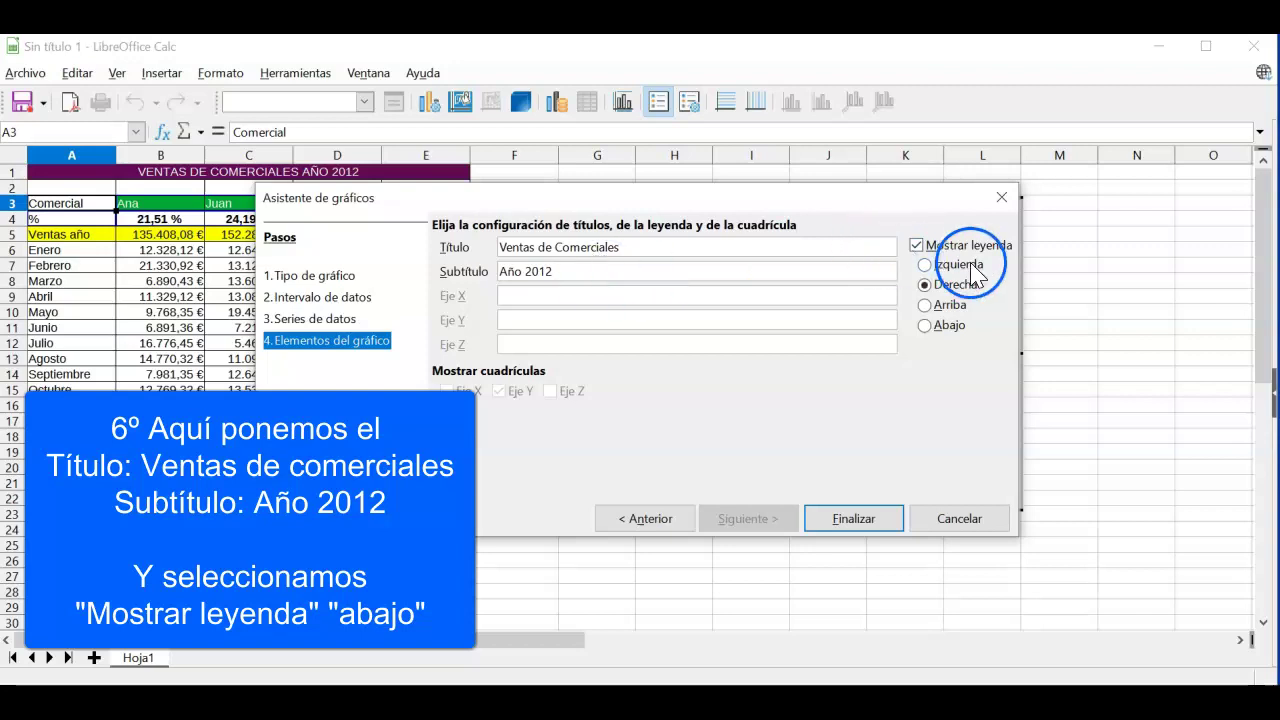
pyautogui.click(929, 330)
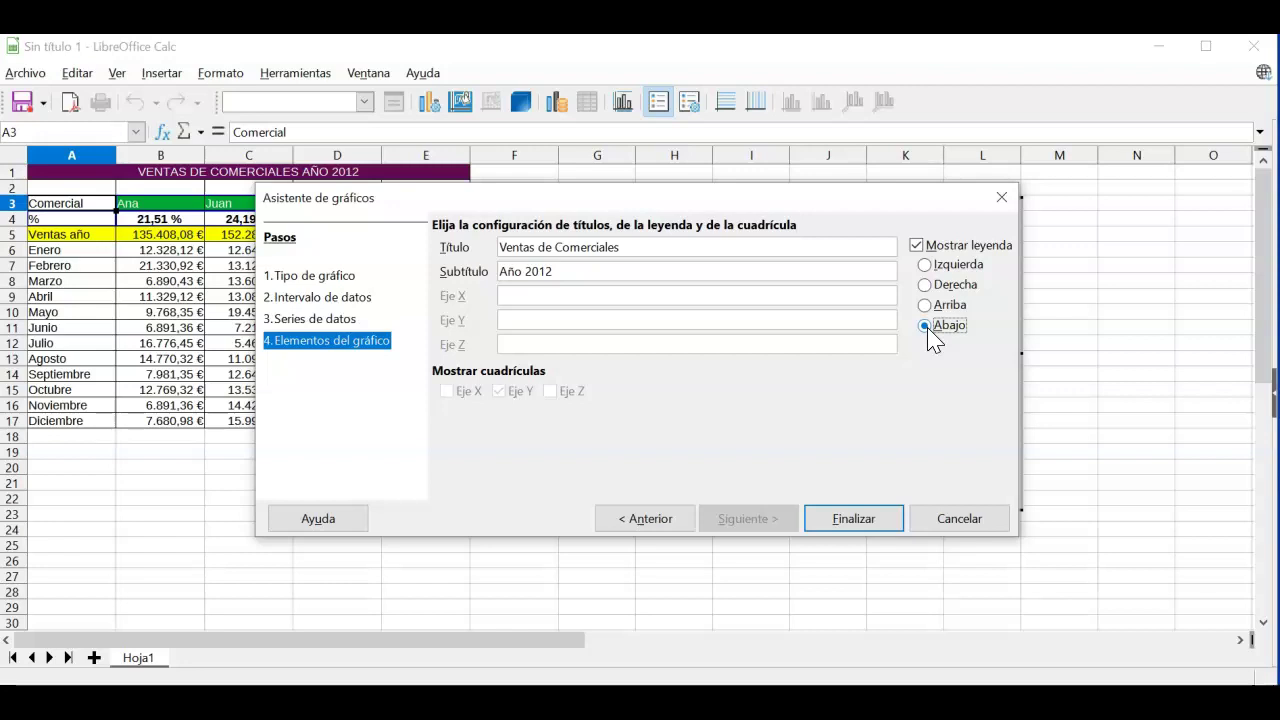
pyautogui.click(853, 519)
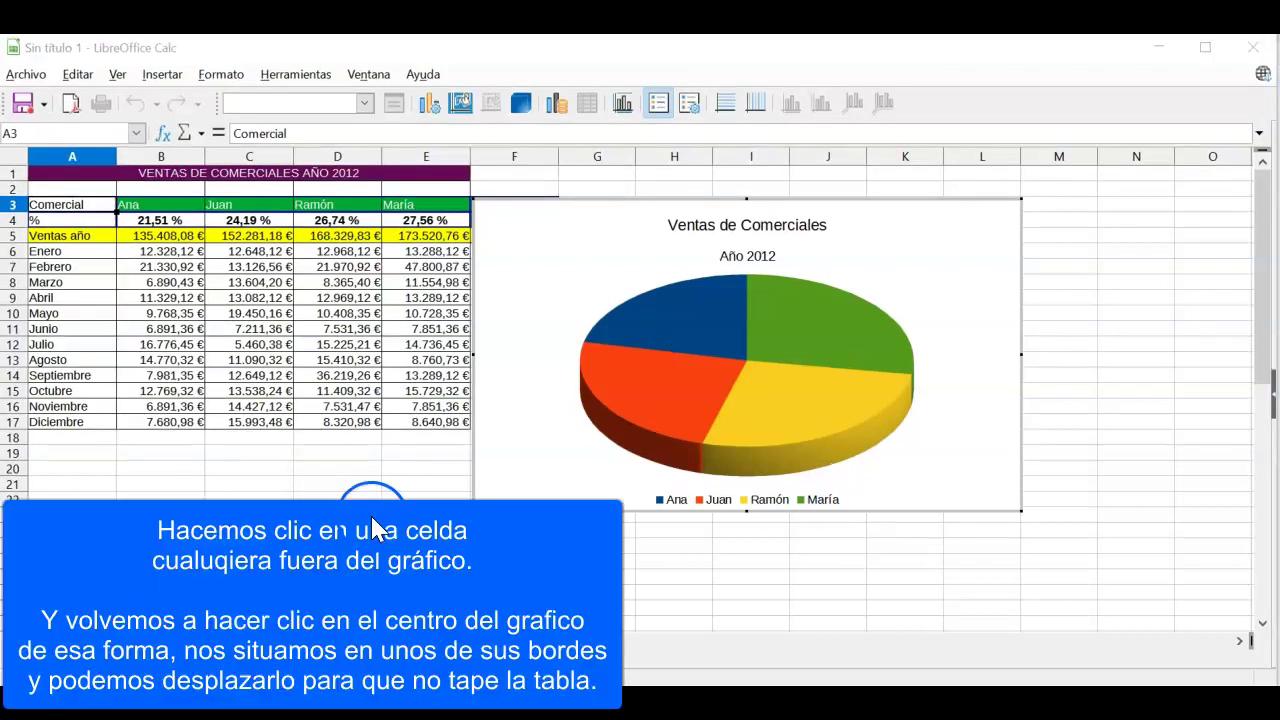
# Step: Drag the 3D pie chart right so it no longer covers the Total Anual column
pyautogui.click(398, 495)
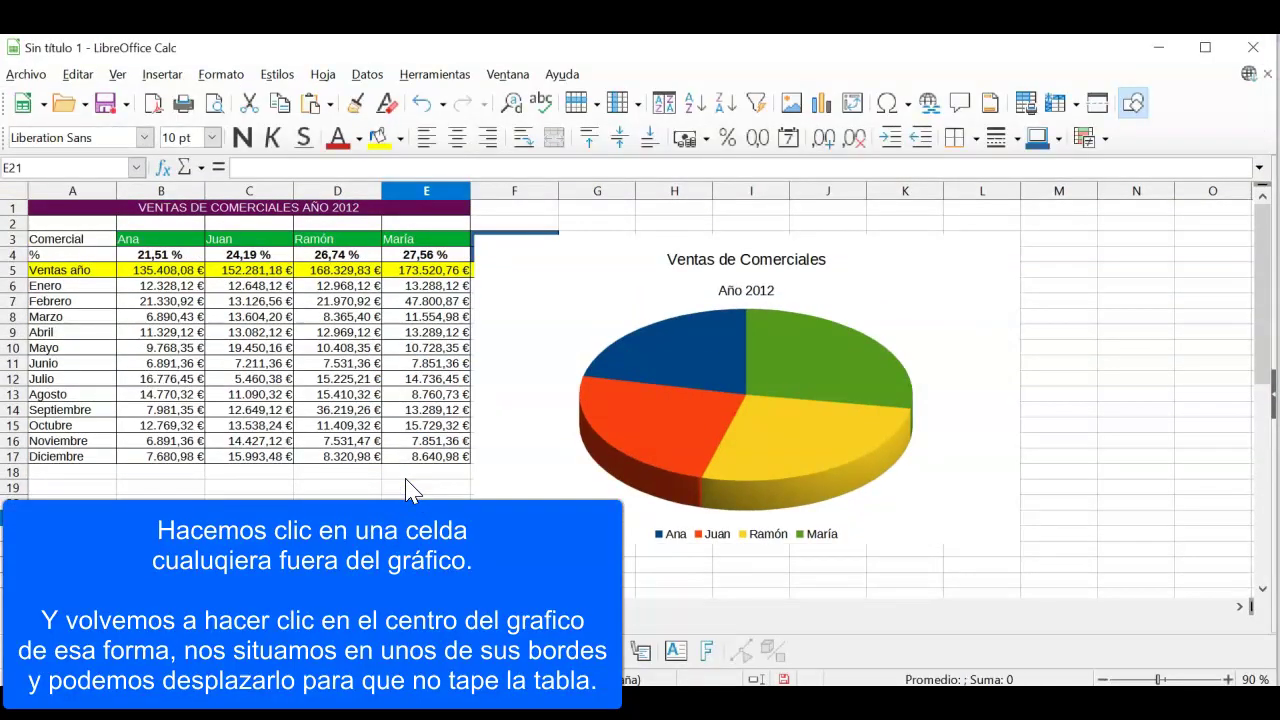
pyautogui.moveTo(640, 241); pyautogui.dragTo(746, 243)
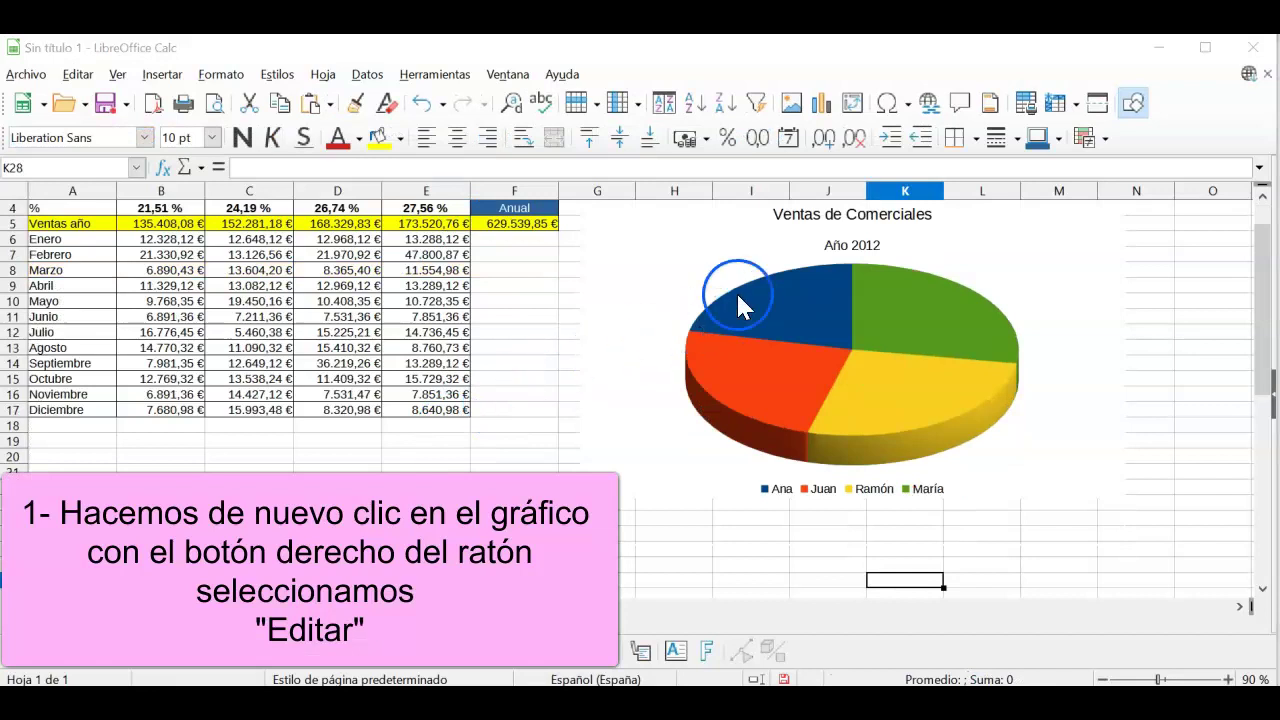
# Step: Edit the chart and insert percentage data labels on all four pie slices
pyautogui.rightClick(744, 300)
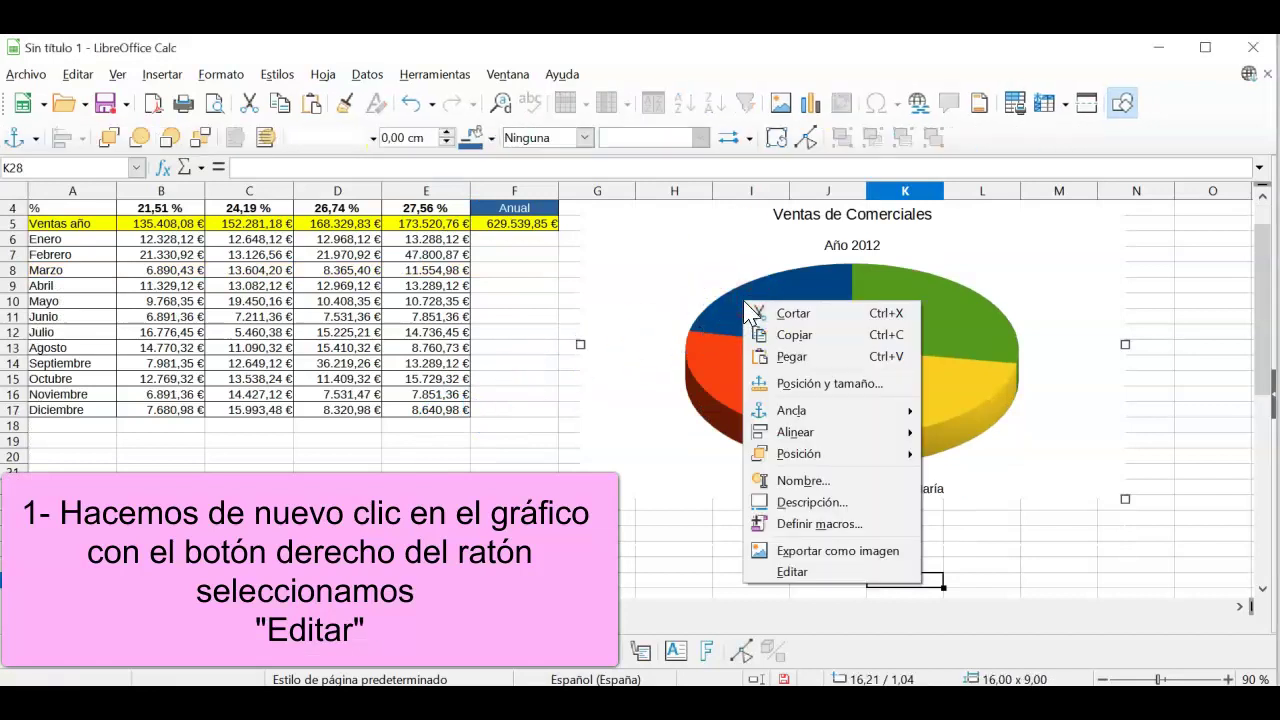
pyautogui.click(818, 576)
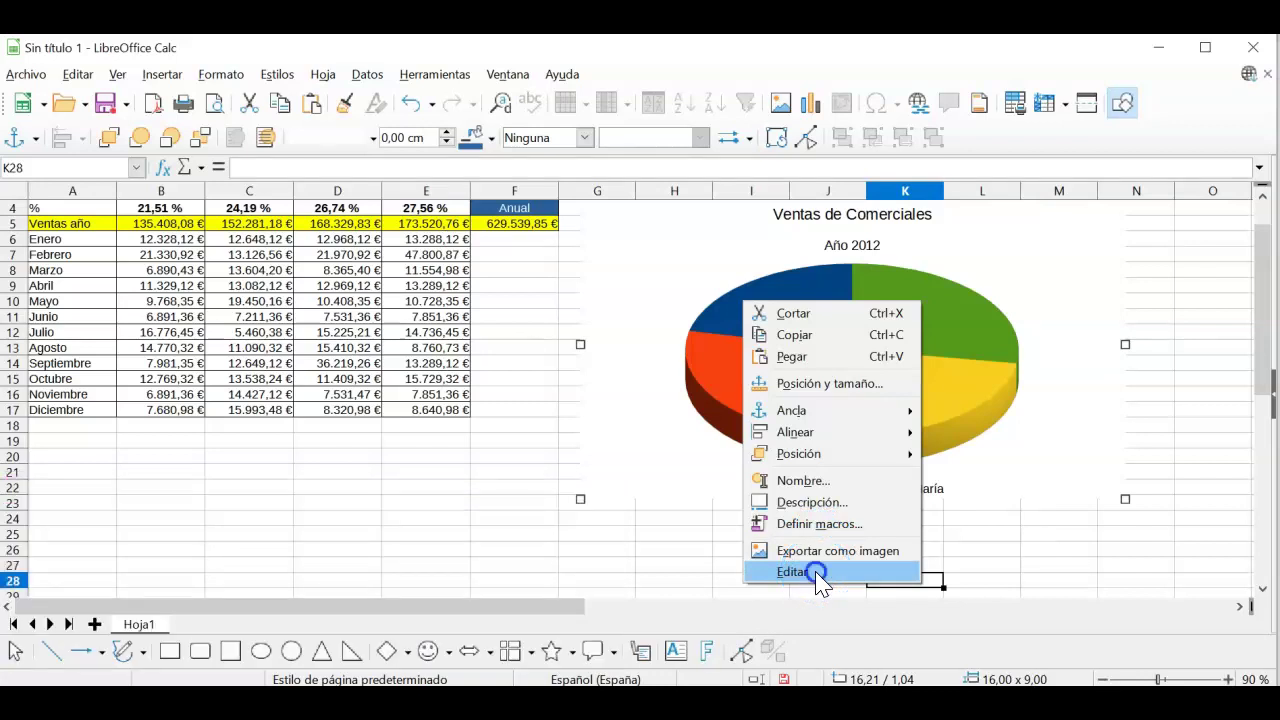
pyautogui.click(820, 553)
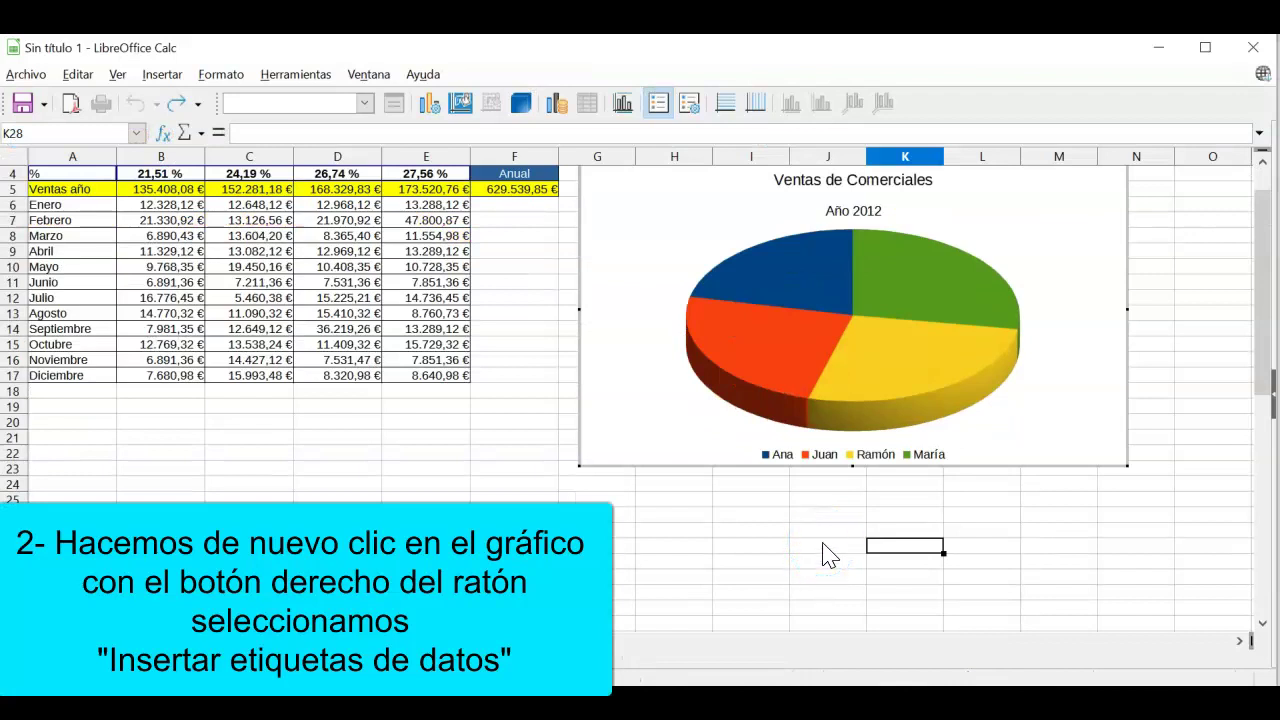
pyautogui.rightClick(797, 285)
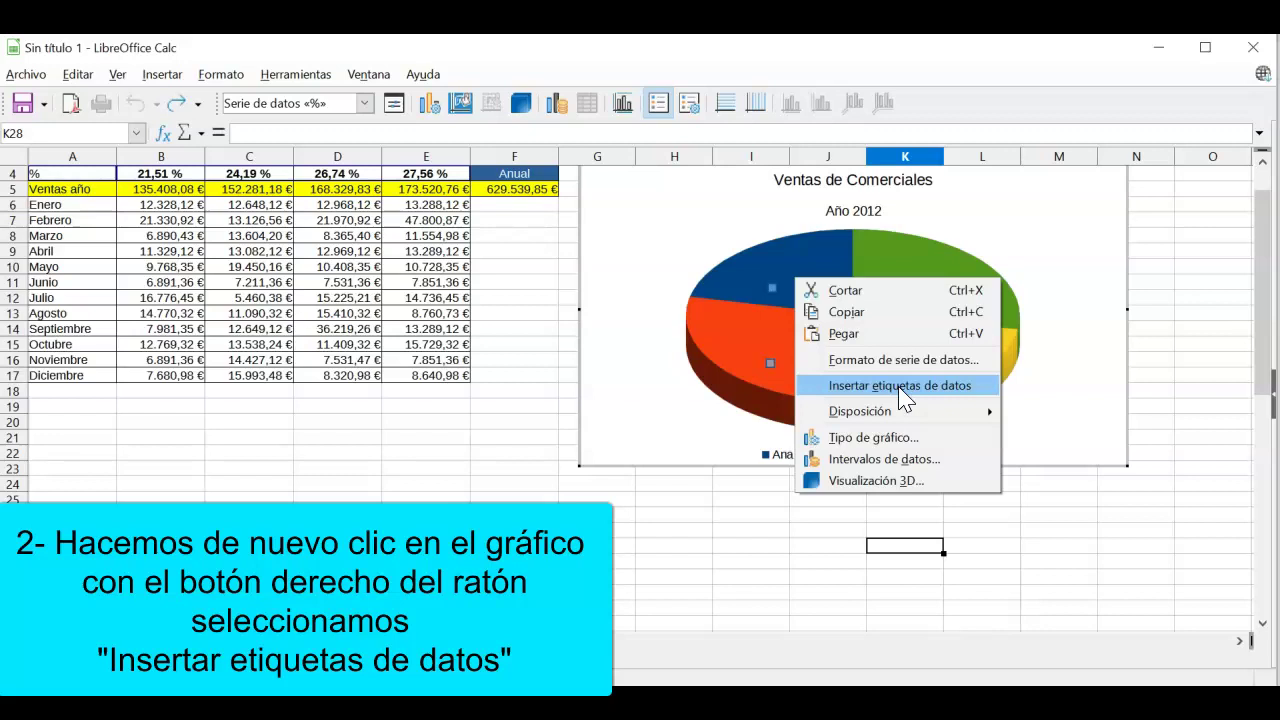
pyautogui.click(900, 385)
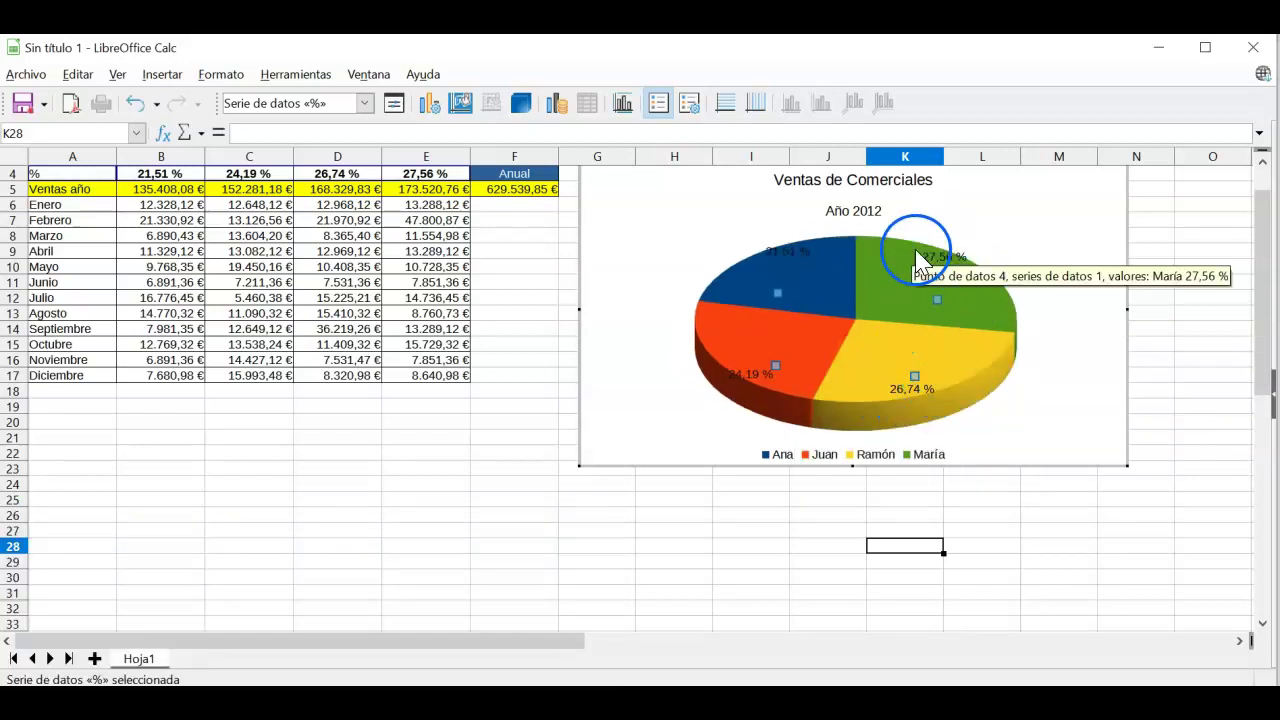
pyautogui.moveTo(748, 360)
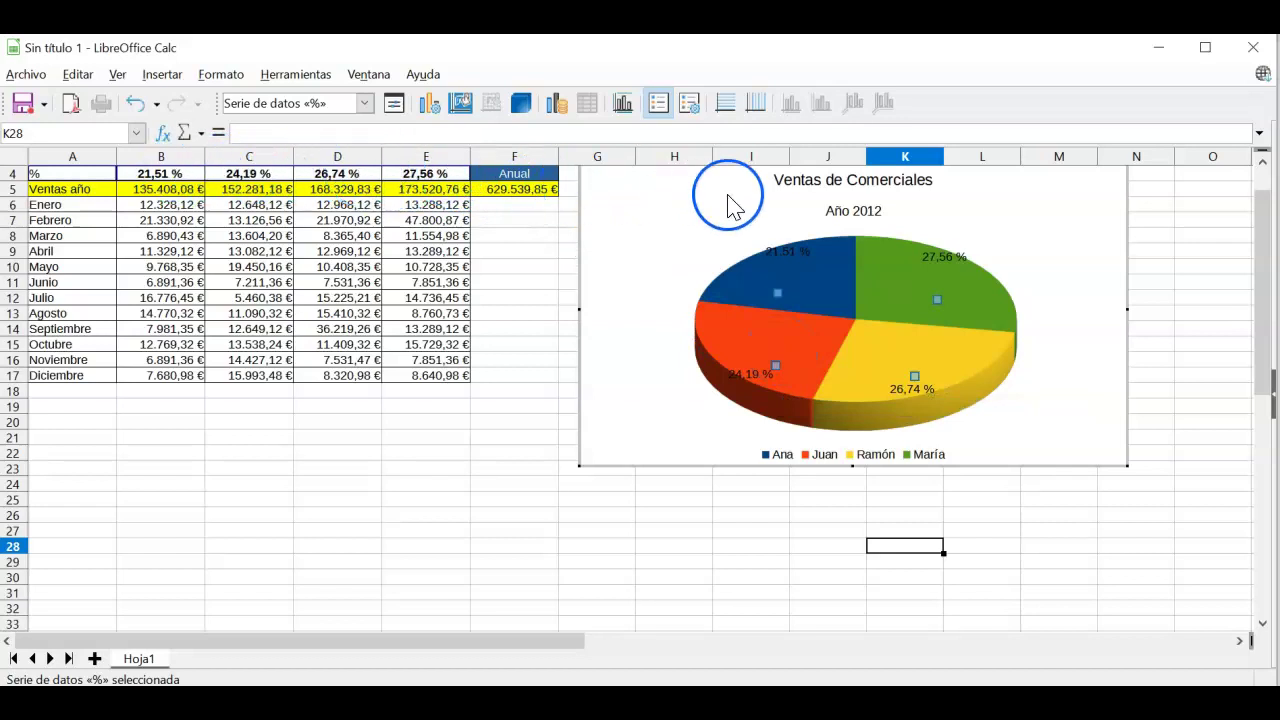
# Step: Format the pie's data labels in Arial, Negrita, 16 pt
pyautogui.rightClick(830, 292)
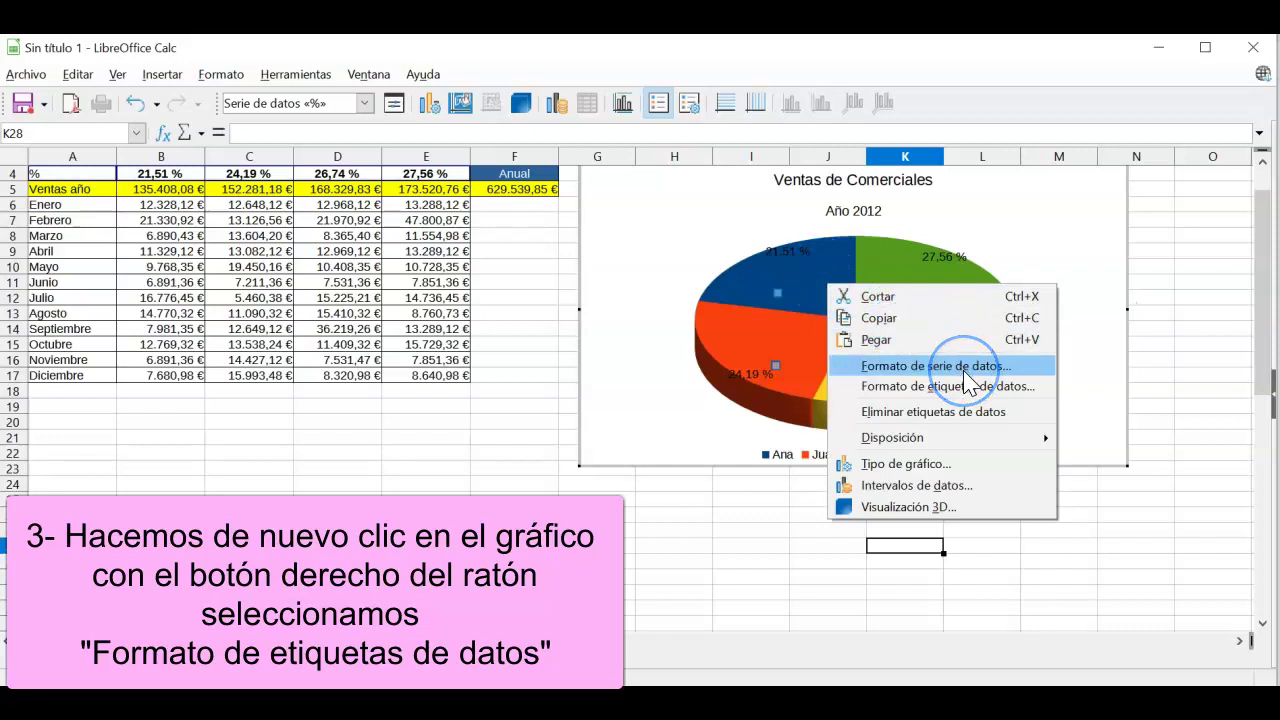
pyautogui.click(994, 392)
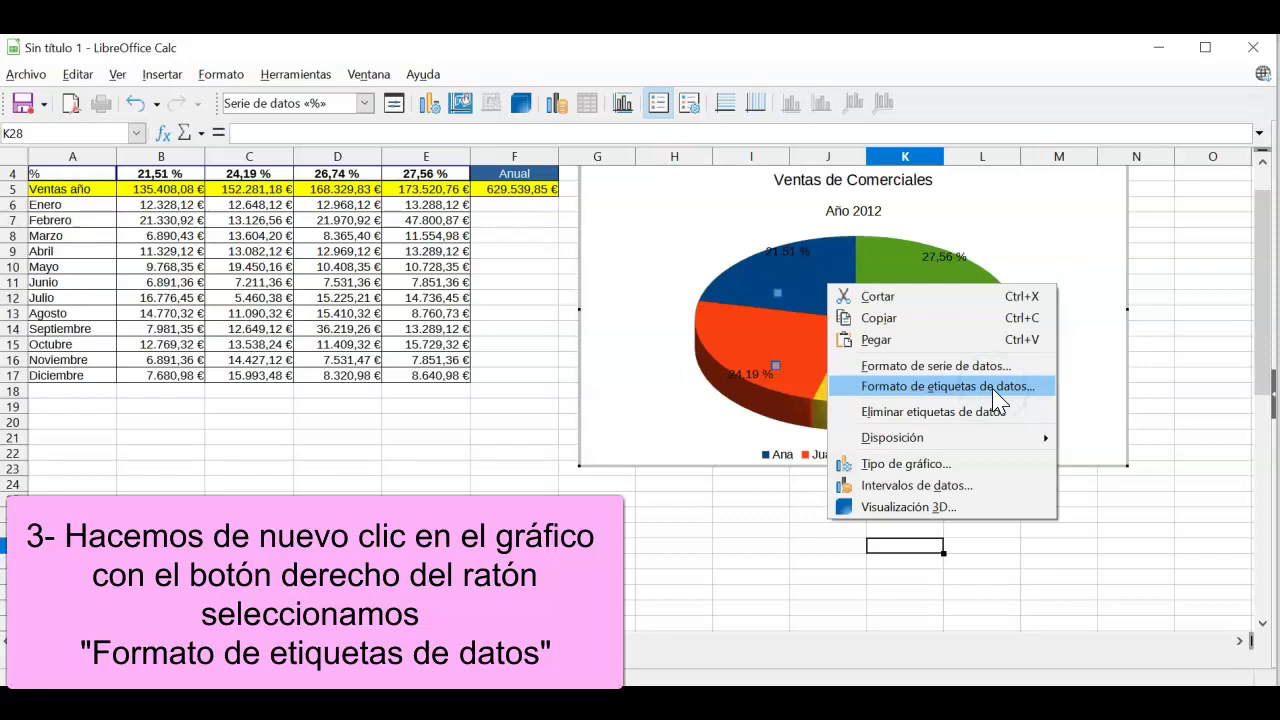
pyautogui.click(995, 386)
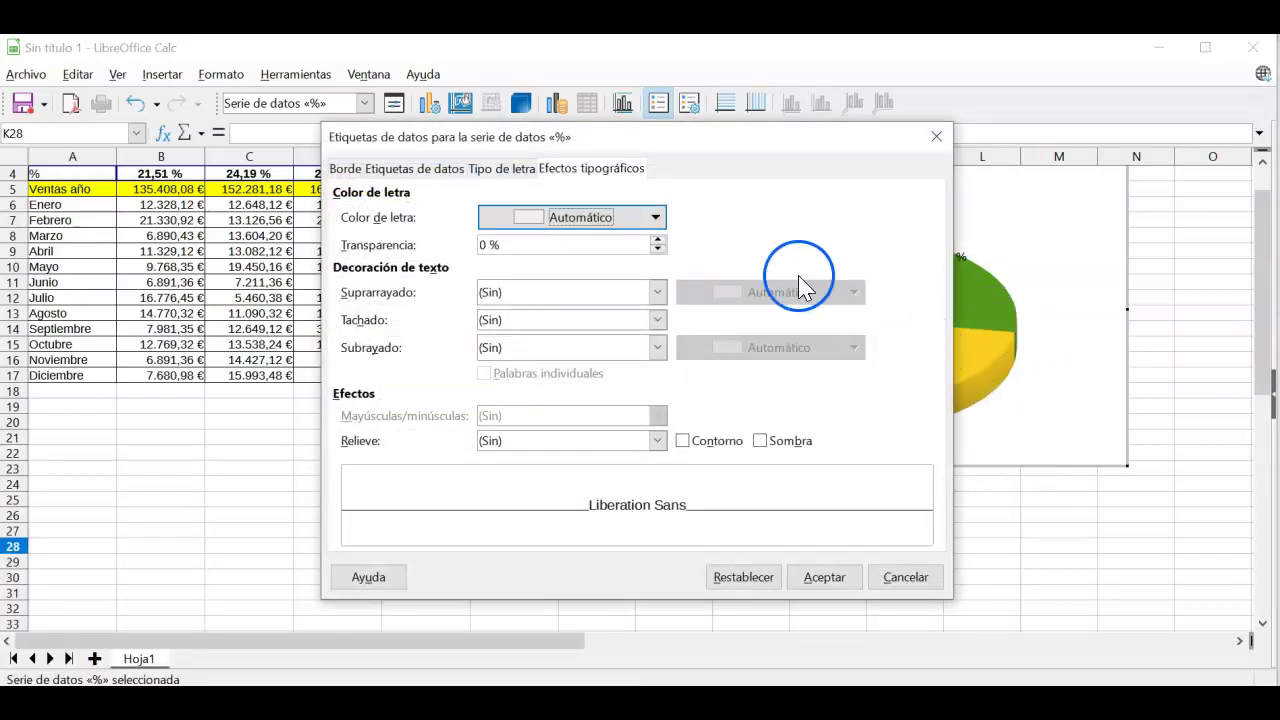
pyautogui.click(505, 169)
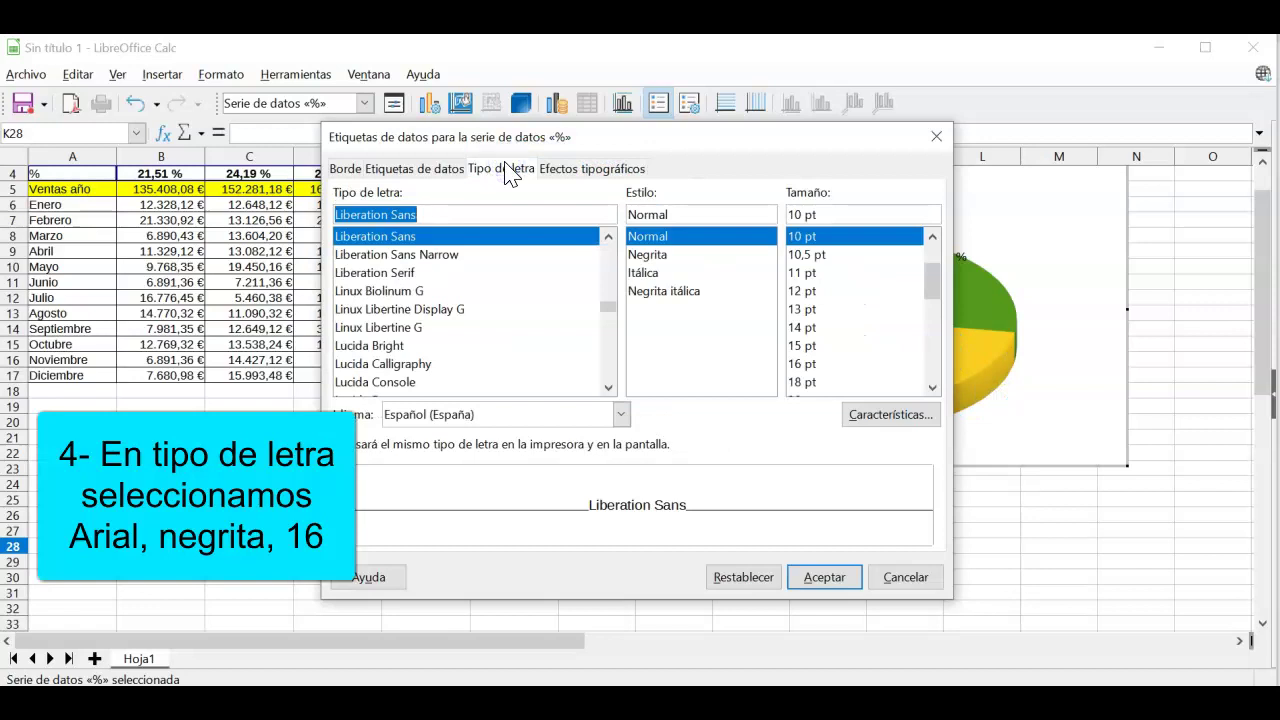
pyautogui.moveTo(608, 303); pyautogui.dragTo(610, 246)
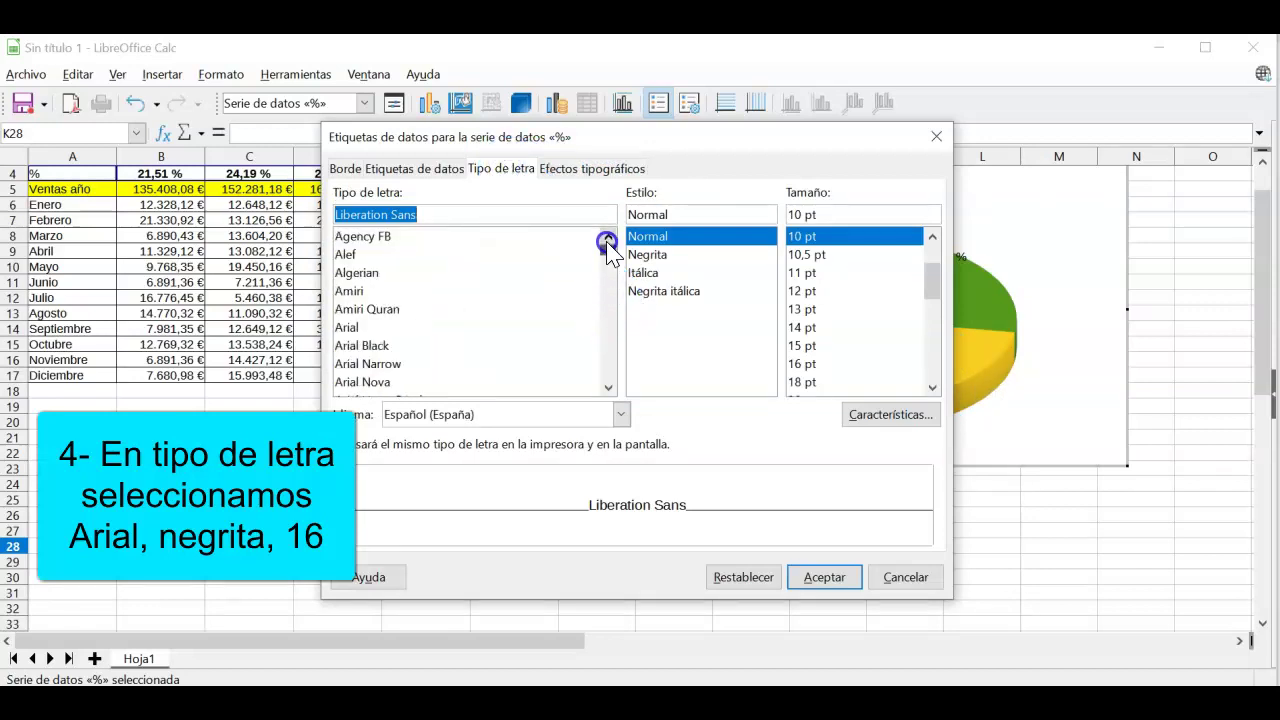
pyautogui.click(362, 328)
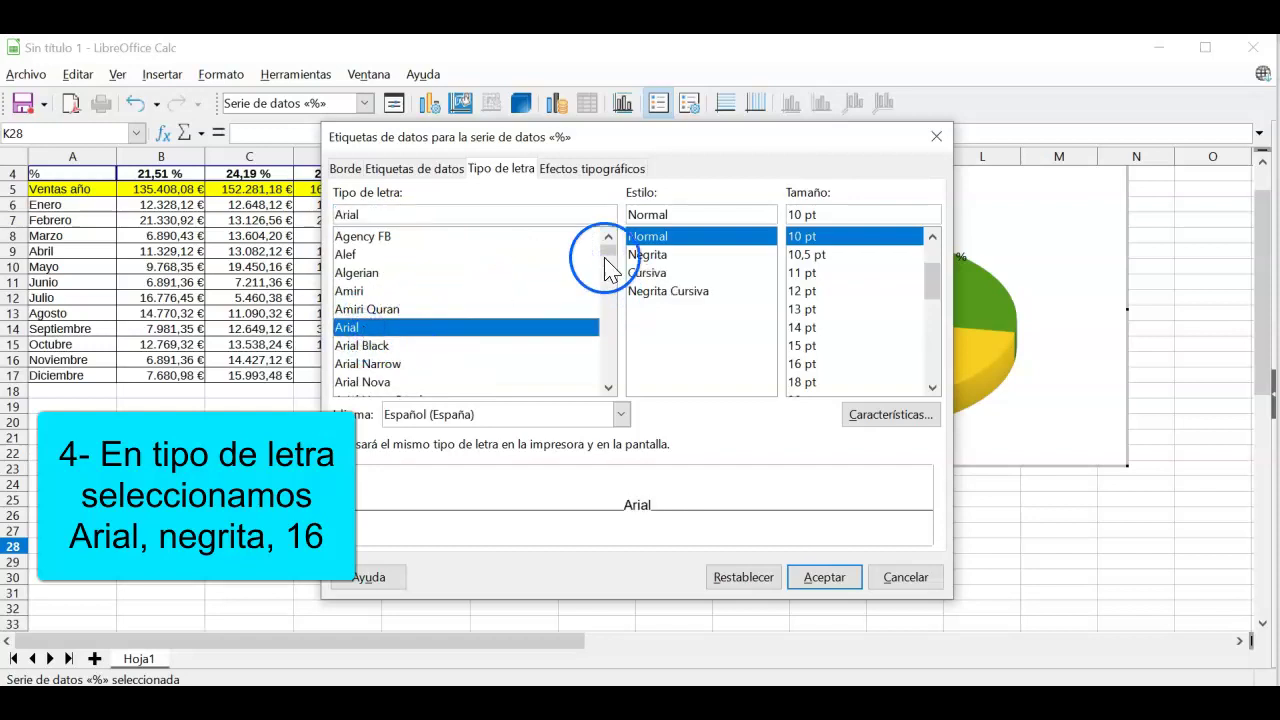
pyautogui.click(662, 255)
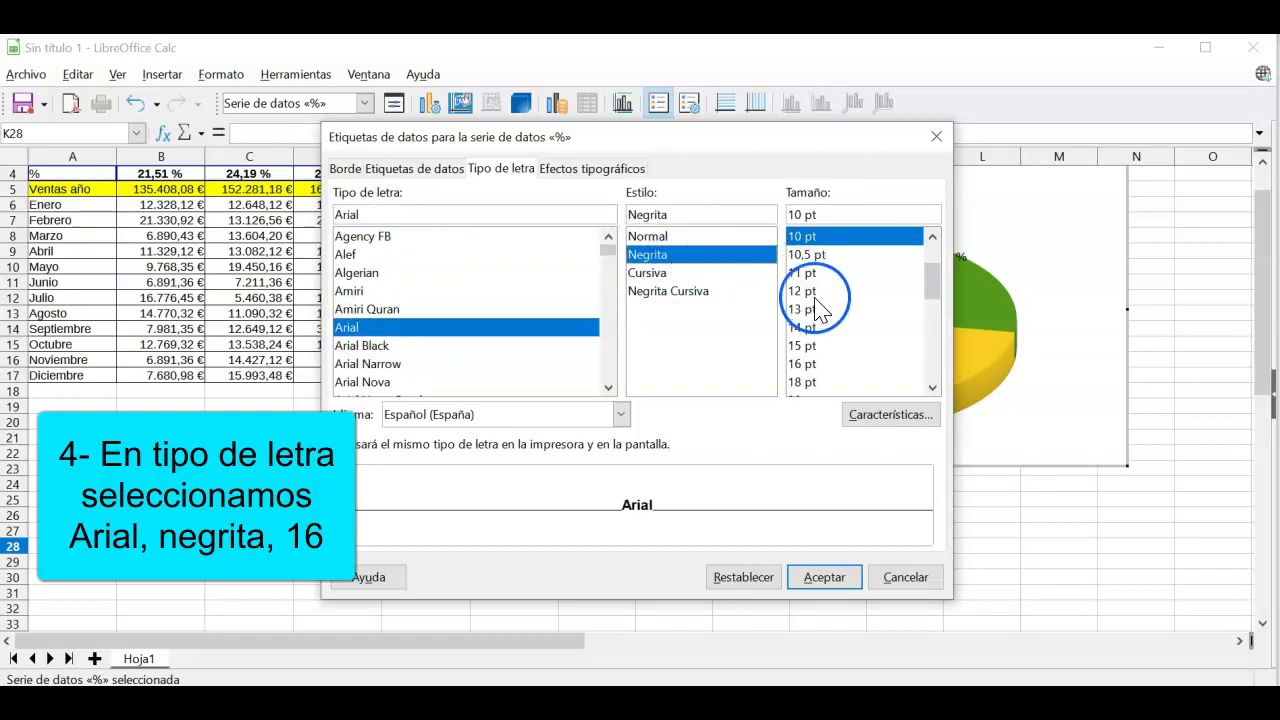
pyautogui.click(806, 366)
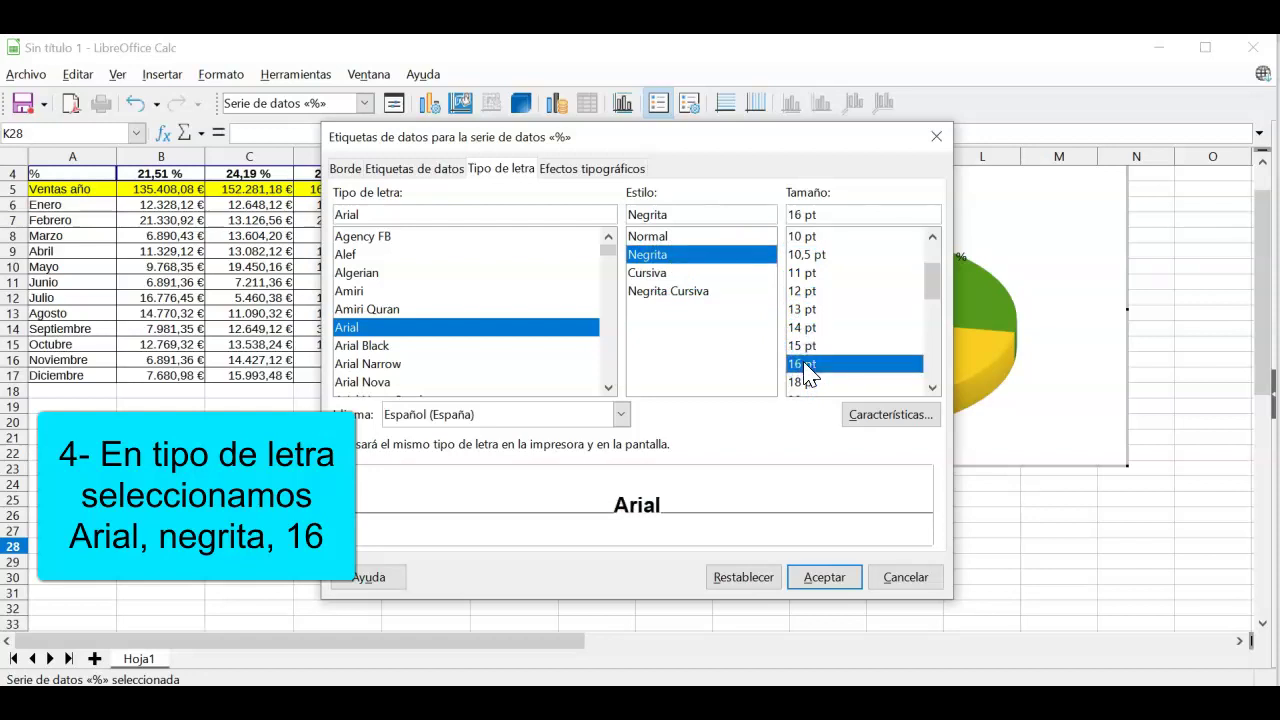
pyautogui.click(588, 172)
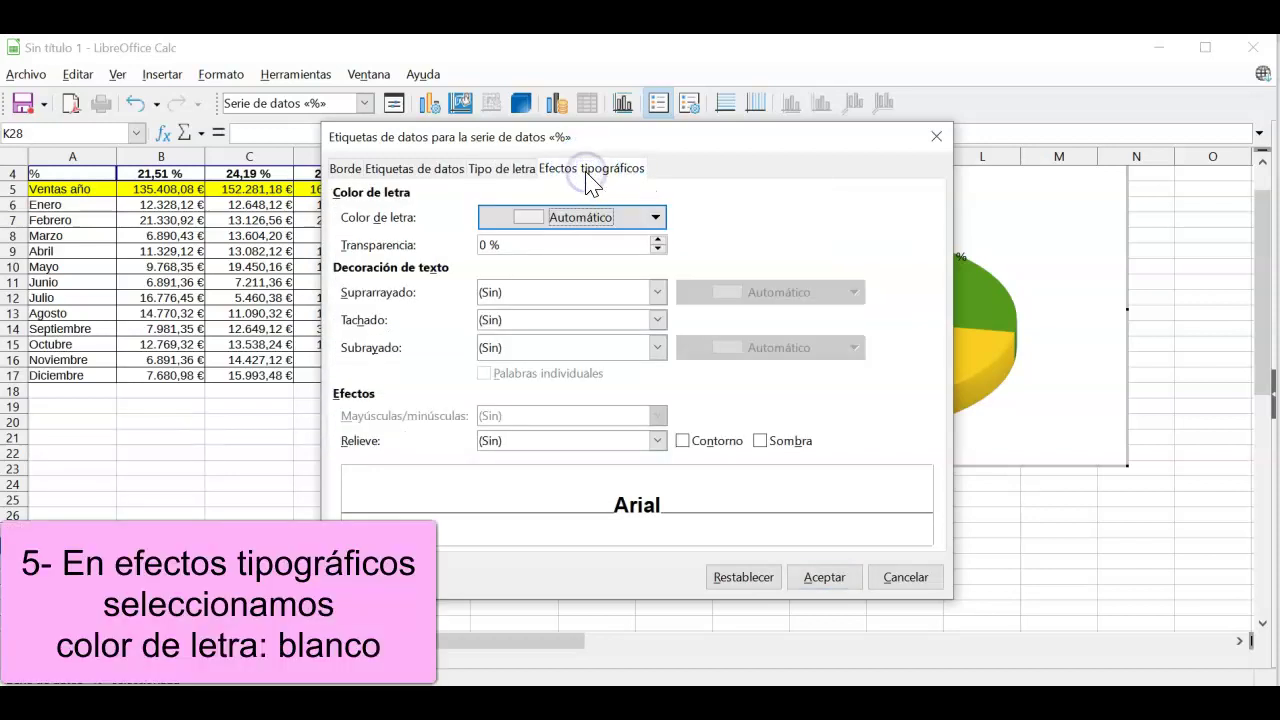
# Step: Set the data label font colour to Blanco and apply the formatting
pyautogui.click(655, 217)
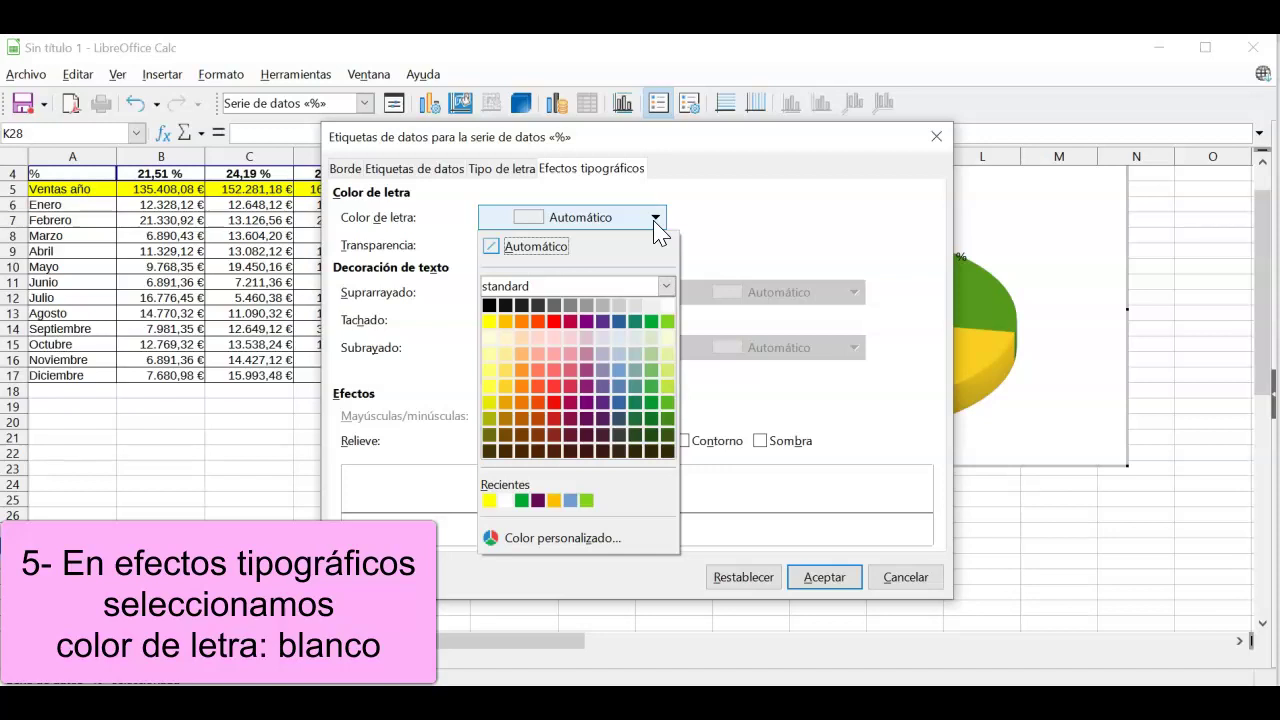
pyautogui.click(668, 305)
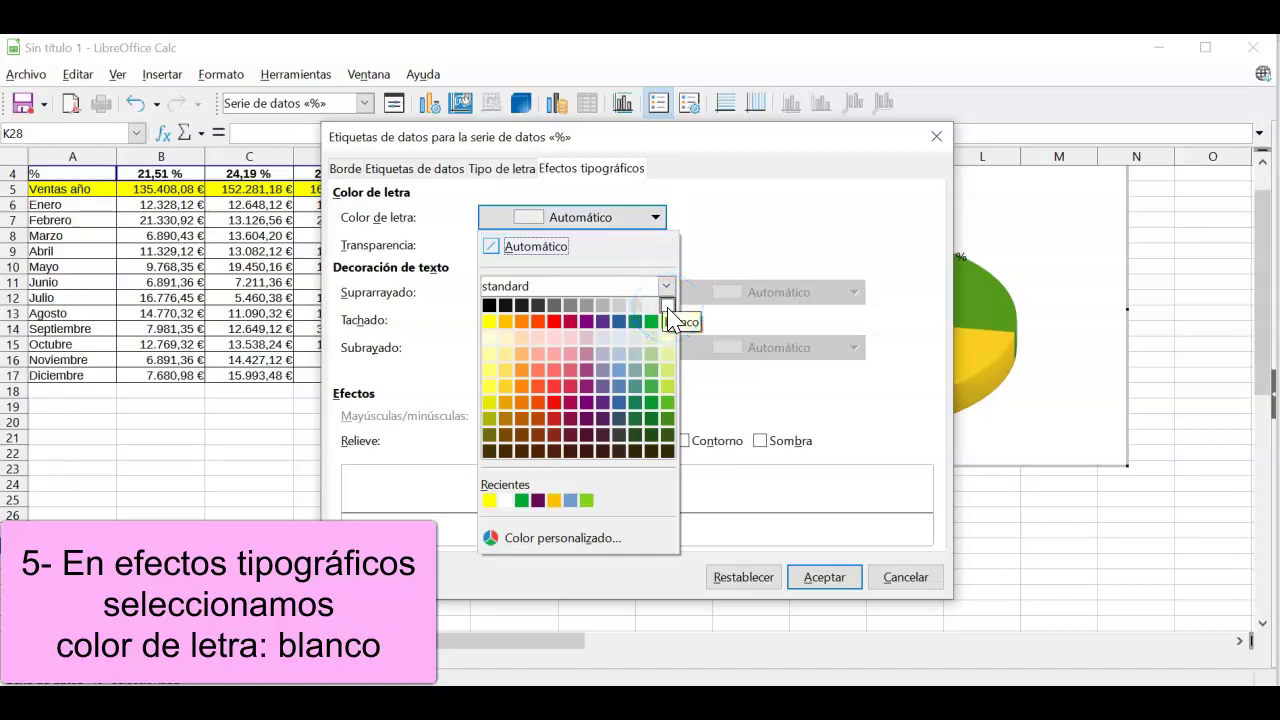
pyautogui.click(668, 306)
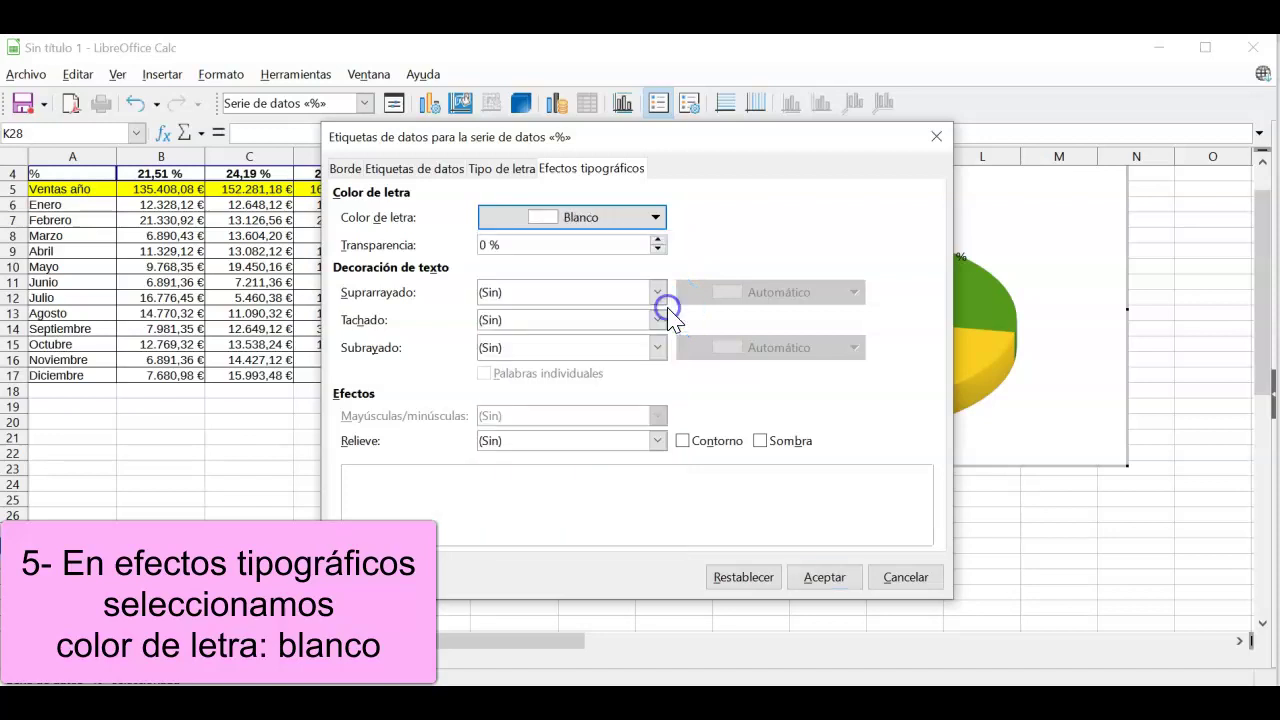
pyautogui.click(826, 578)
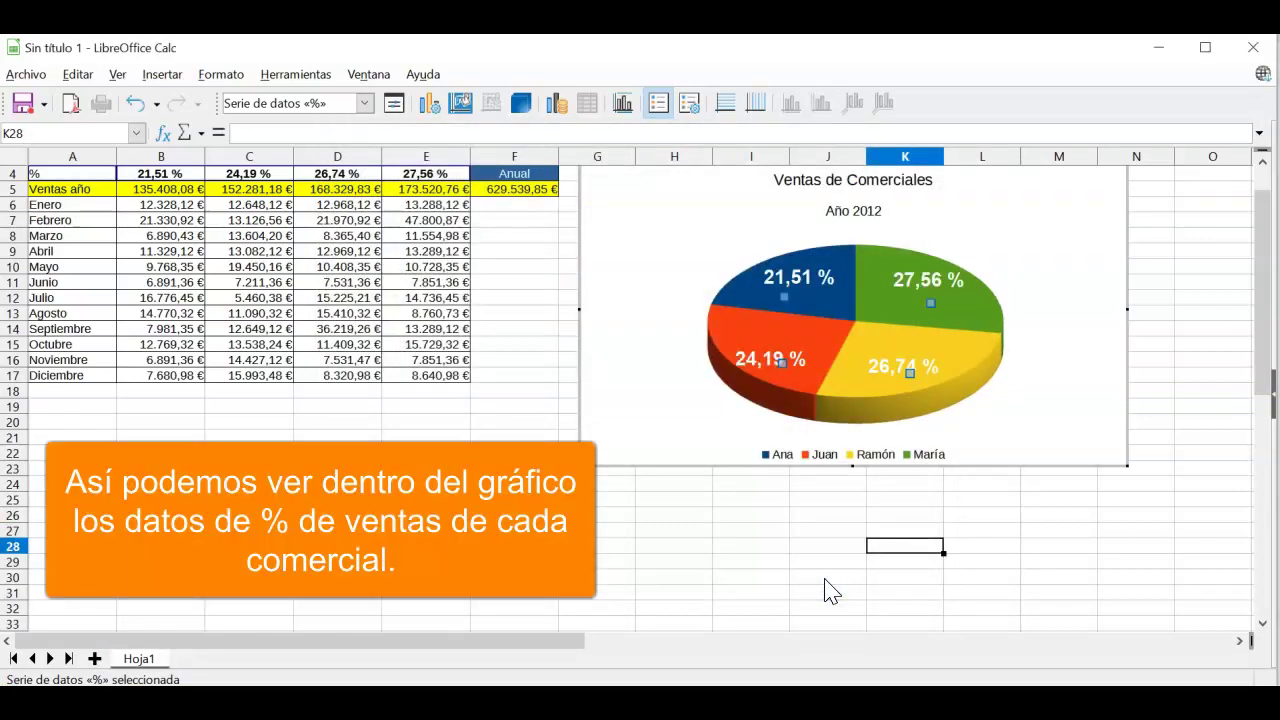
# Step: Exit chart edit mode and select cell C11 on the sheet
pyautogui.click(514, 503)
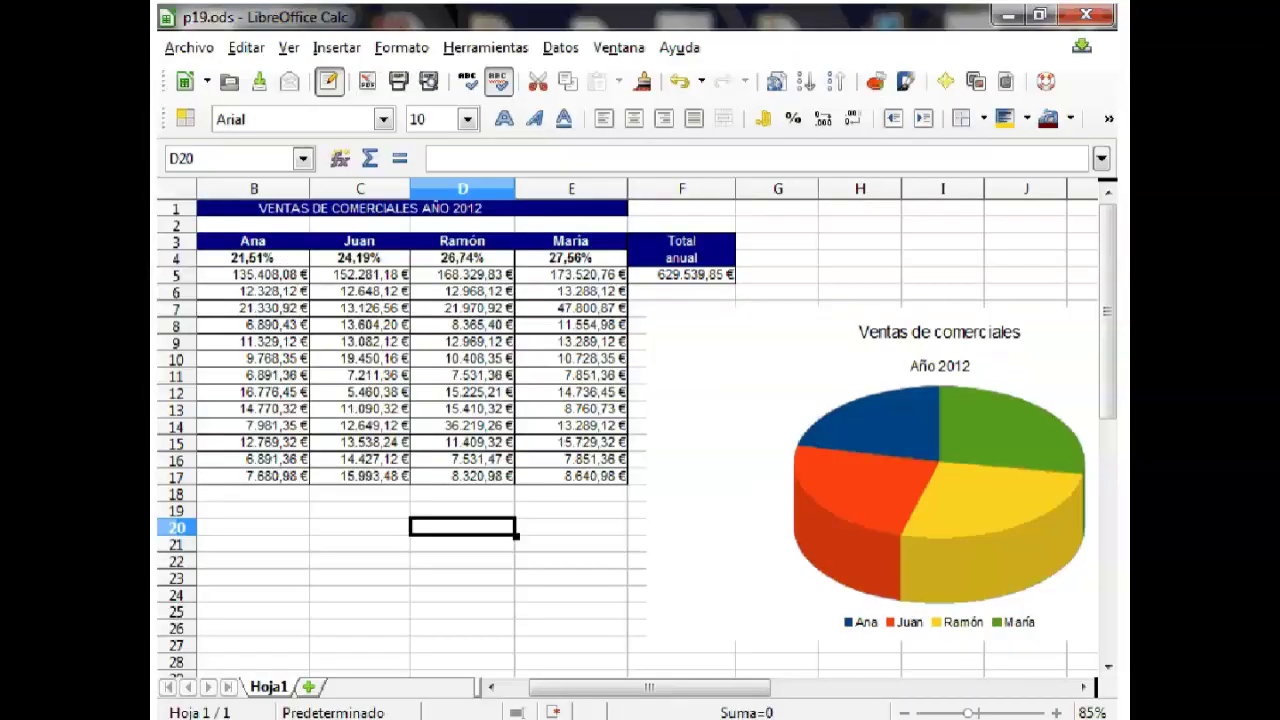
pyautogui.click(360, 375)
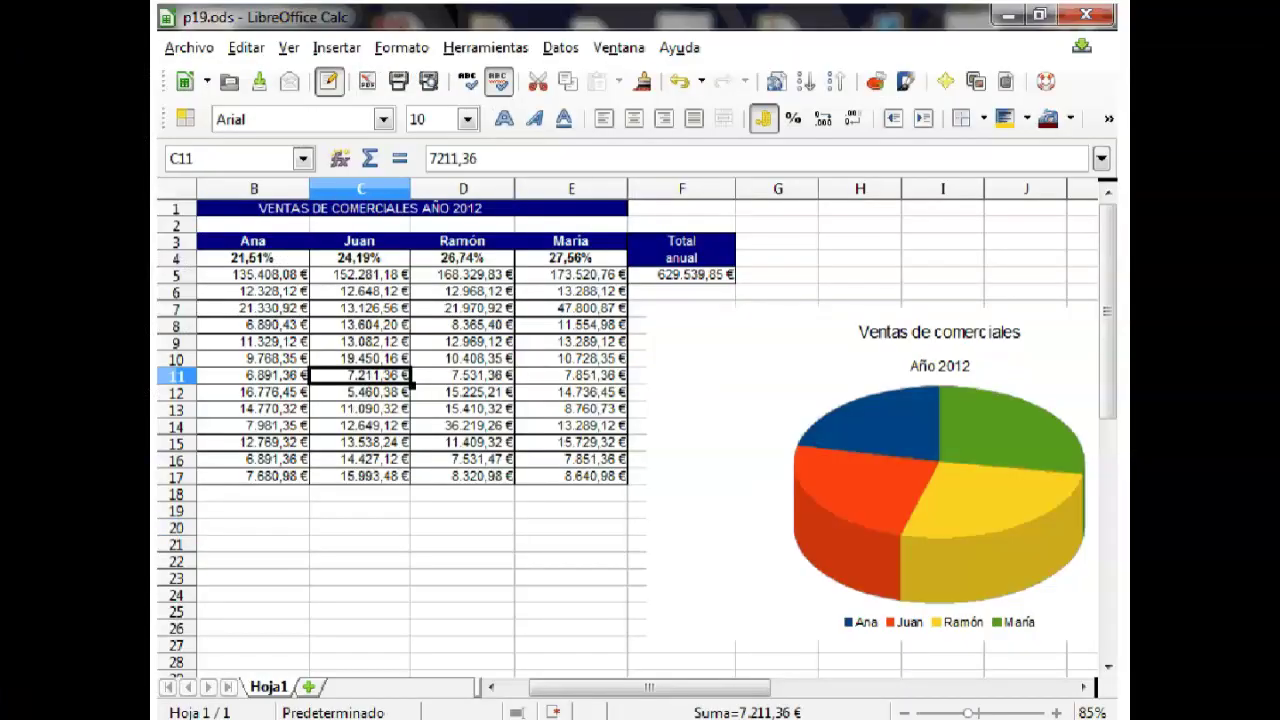
pyautogui.write('500000')
pyautogui.press('Return')
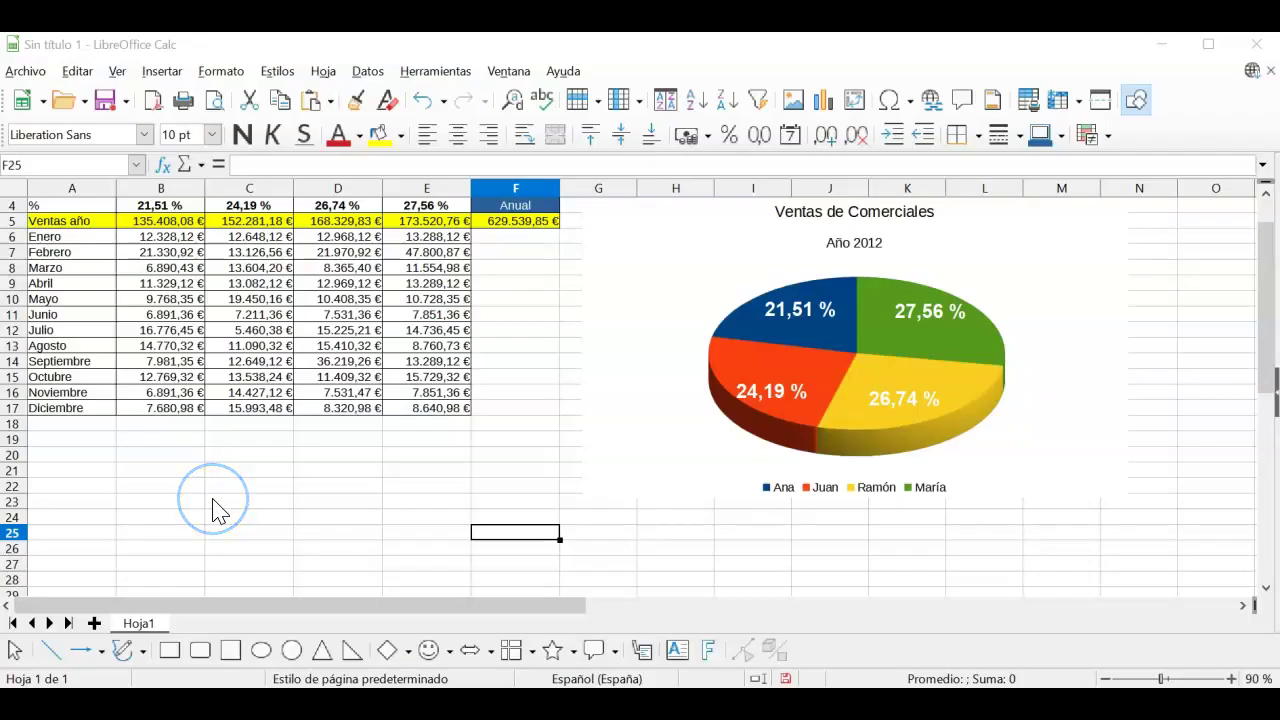
# Step: Enter 500000 as Juan's June sales in cell C11
pyautogui.scroll(1, 218, 510)
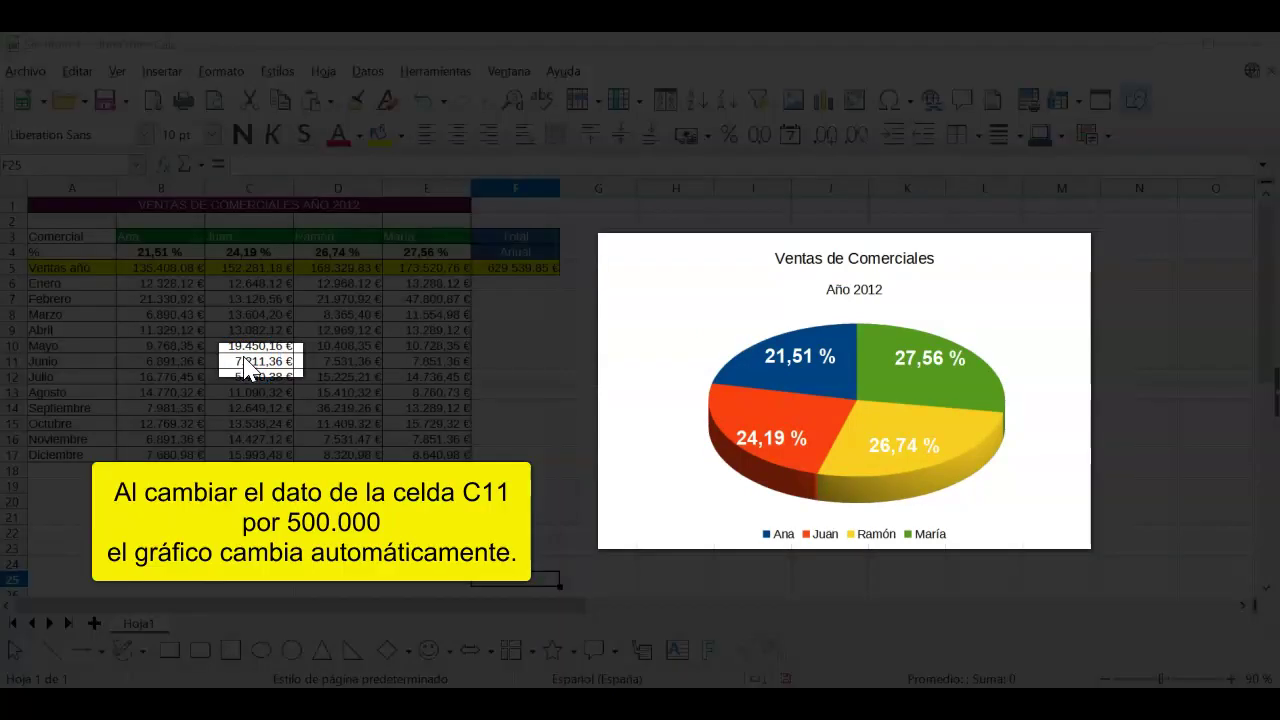
pyautogui.click(246, 363)
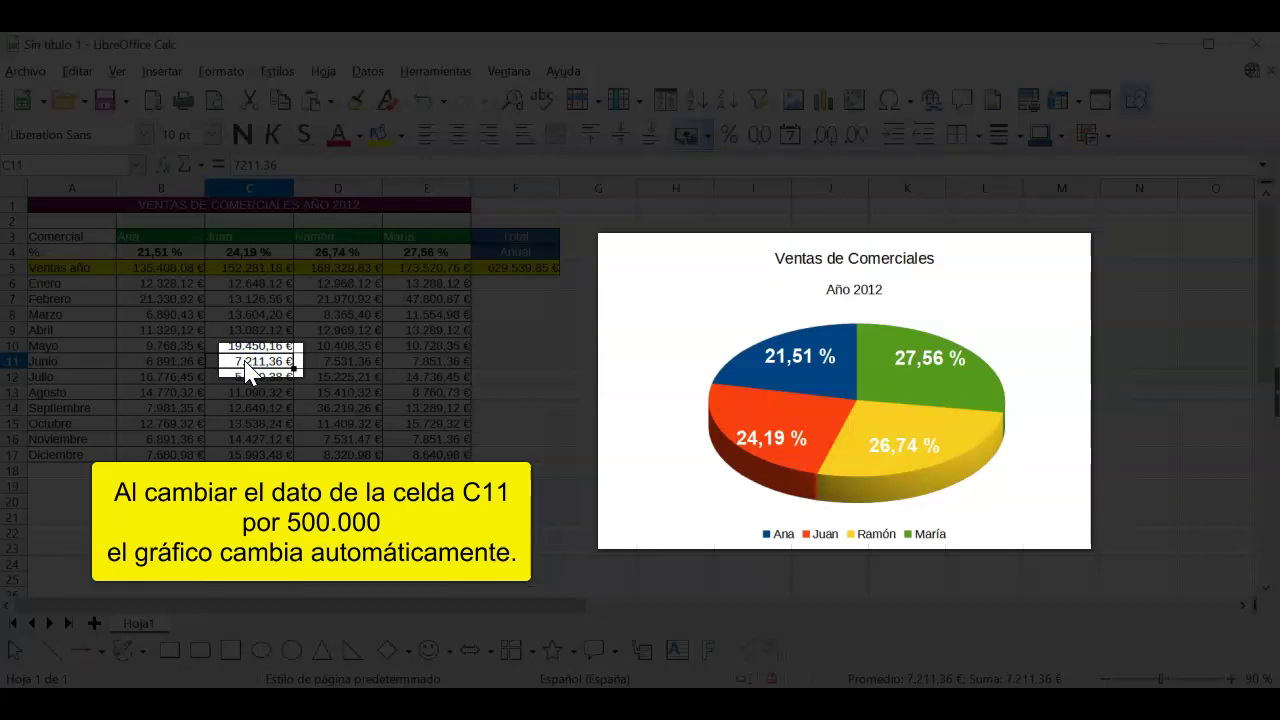
pyautogui.write('5000')
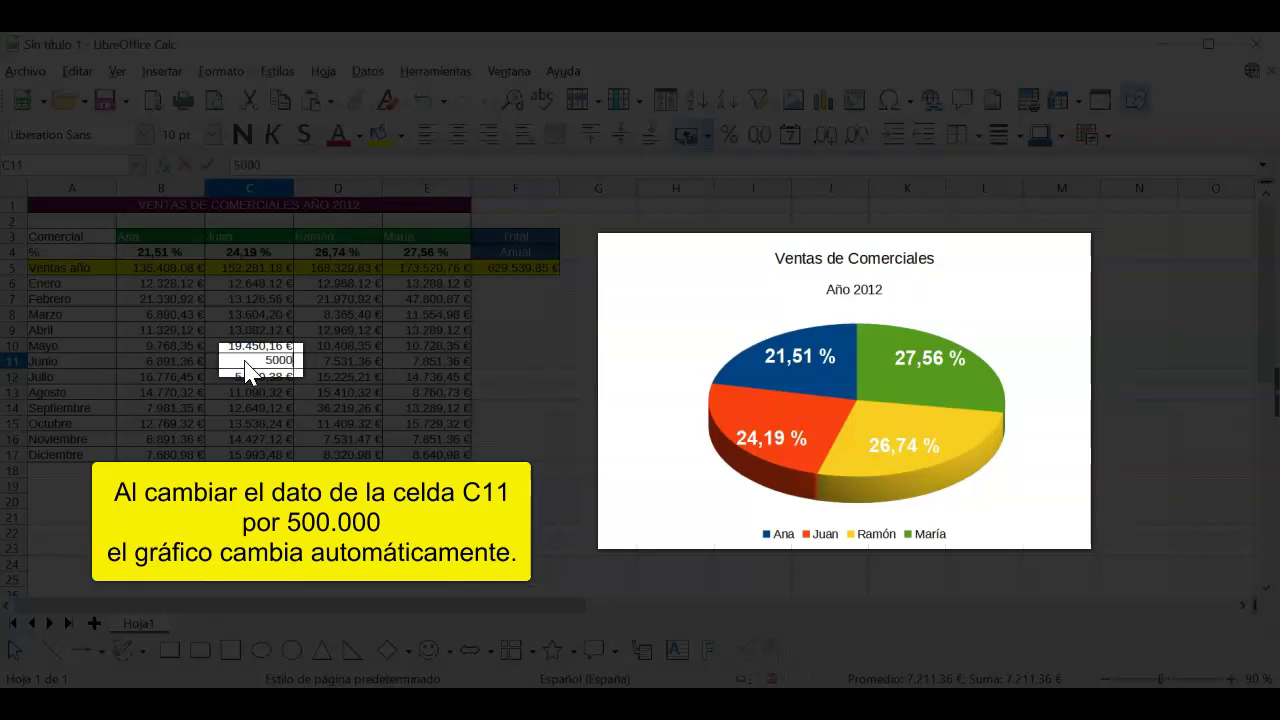
pyautogui.write('00')
pyautogui.press('Return')
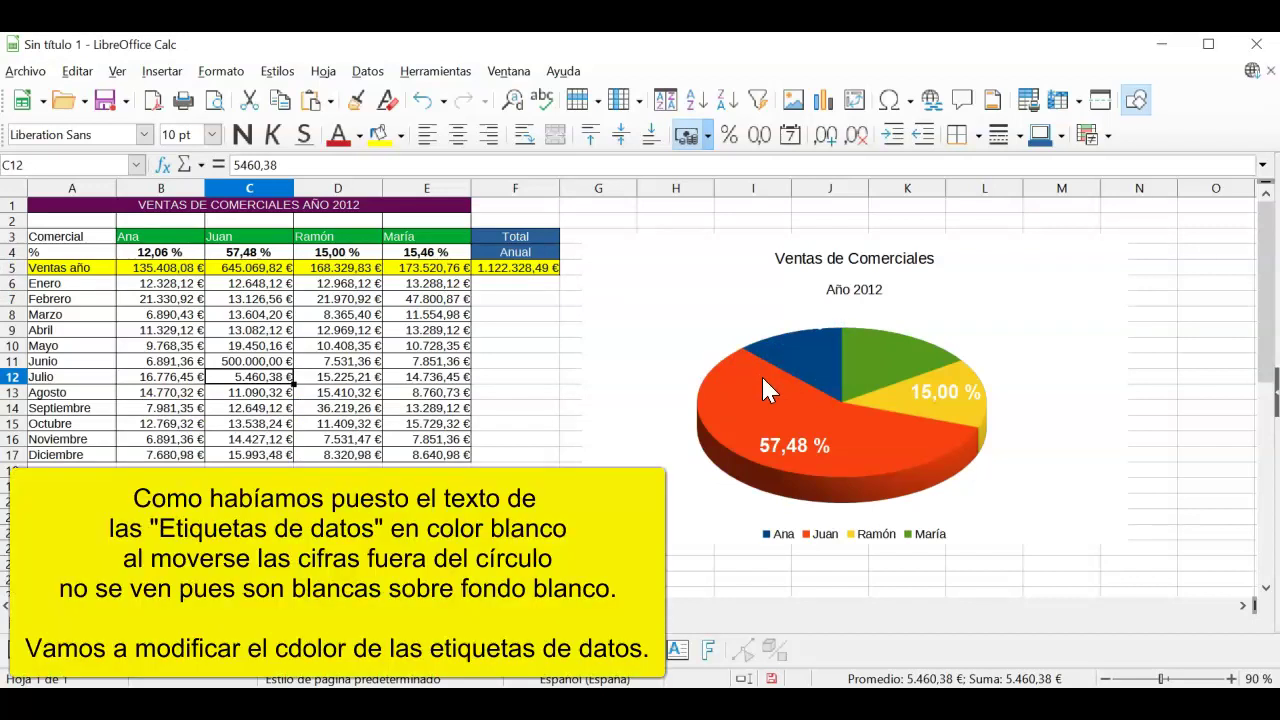
# Step: Change the pie's data label font colour to Lima and return to the sheet
pyautogui.rightClick(822, 398)
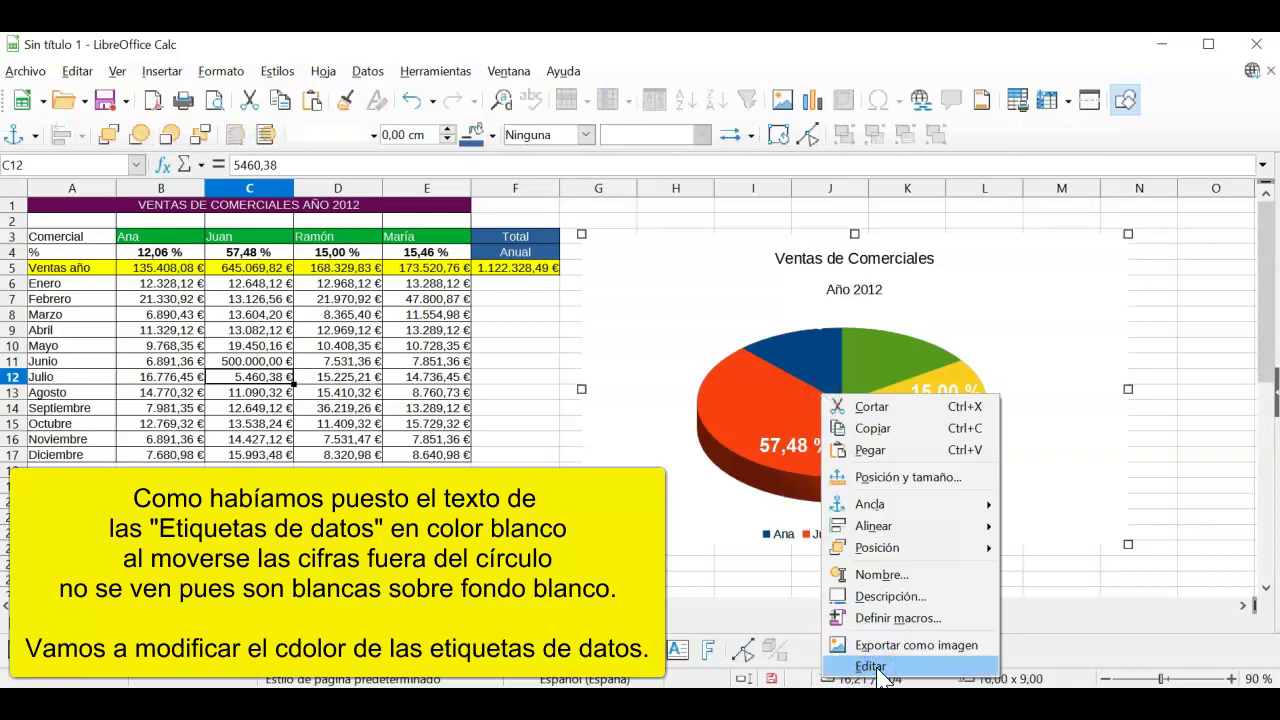
pyautogui.click(879, 668)
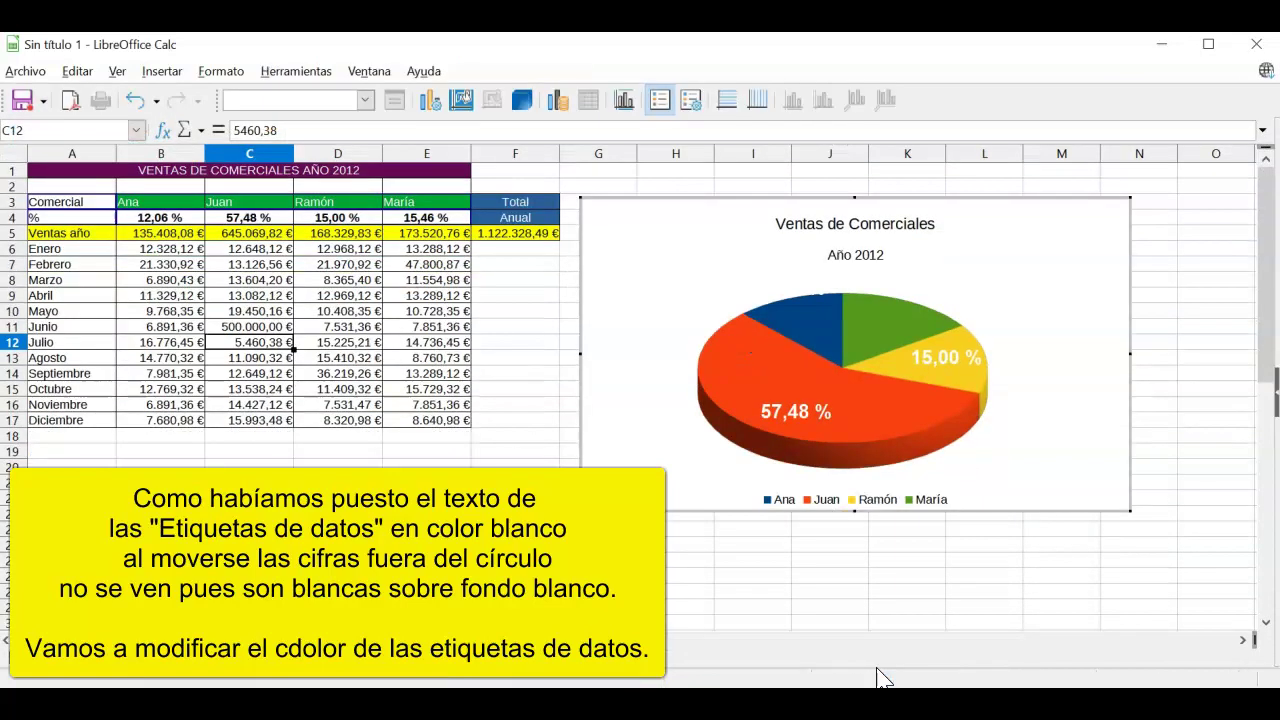
pyautogui.rightClick(826, 356)
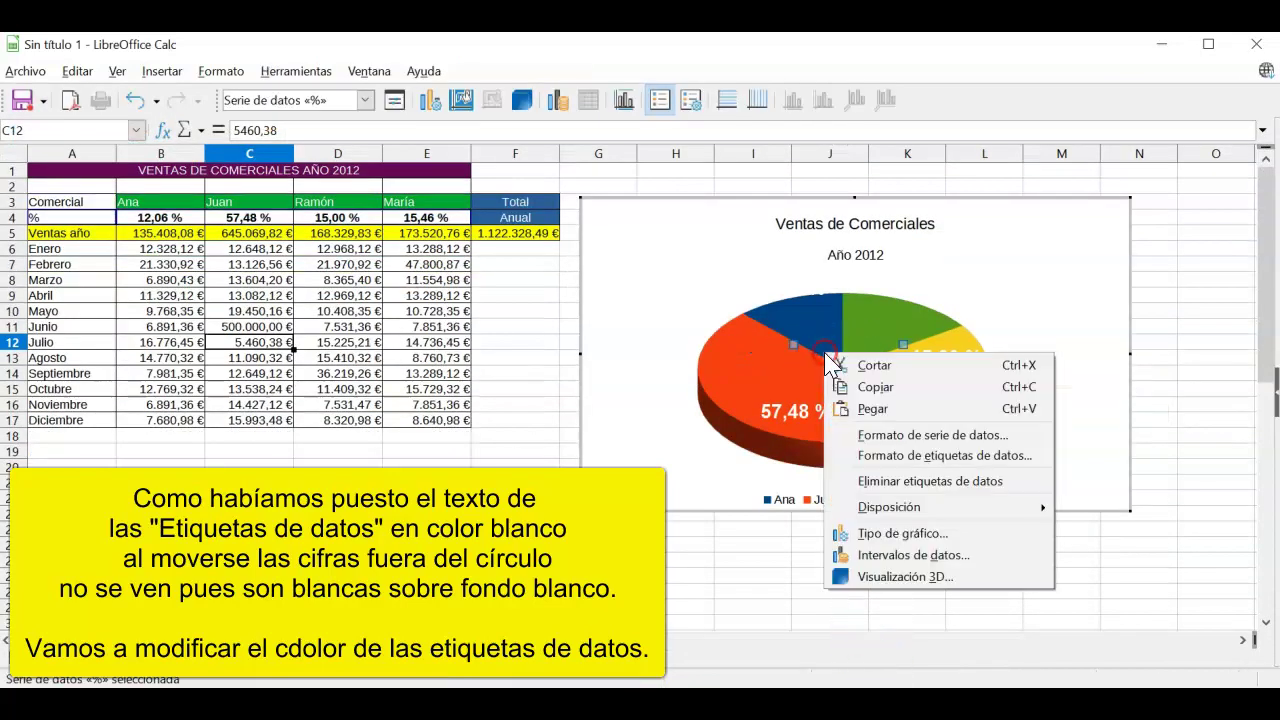
pyautogui.click(952, 462)
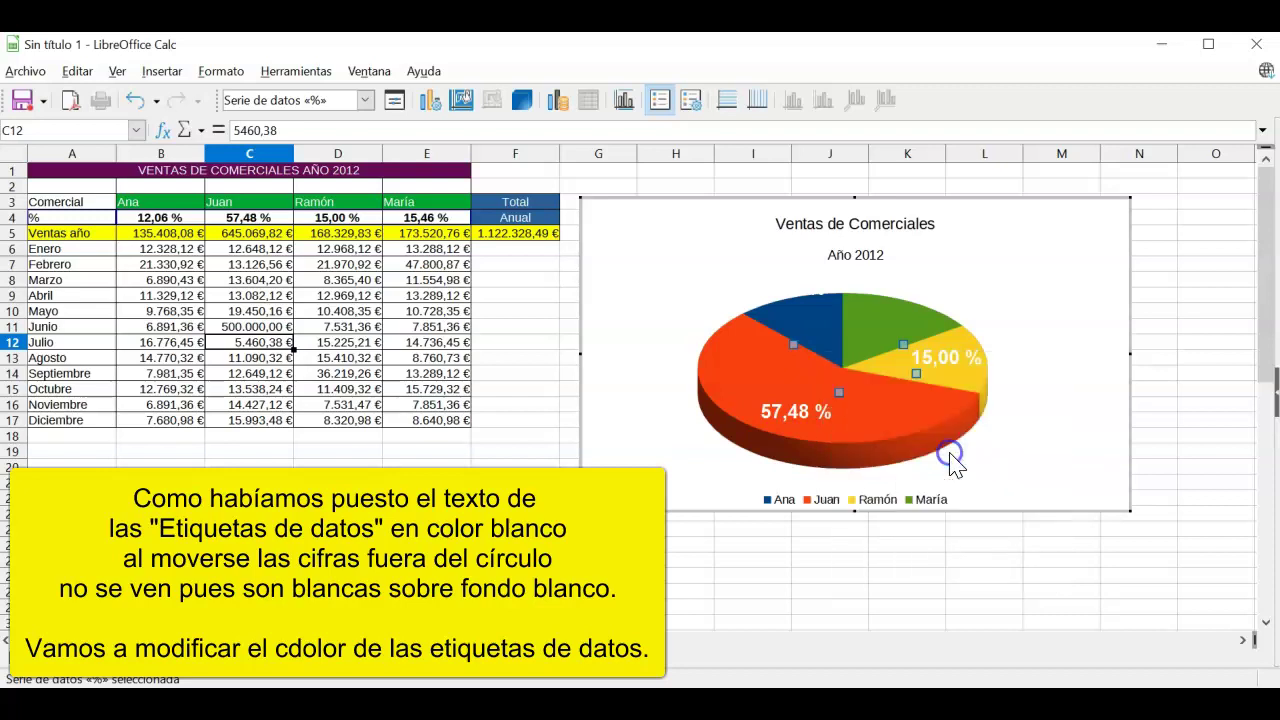
pyautogui.click(657, 216)
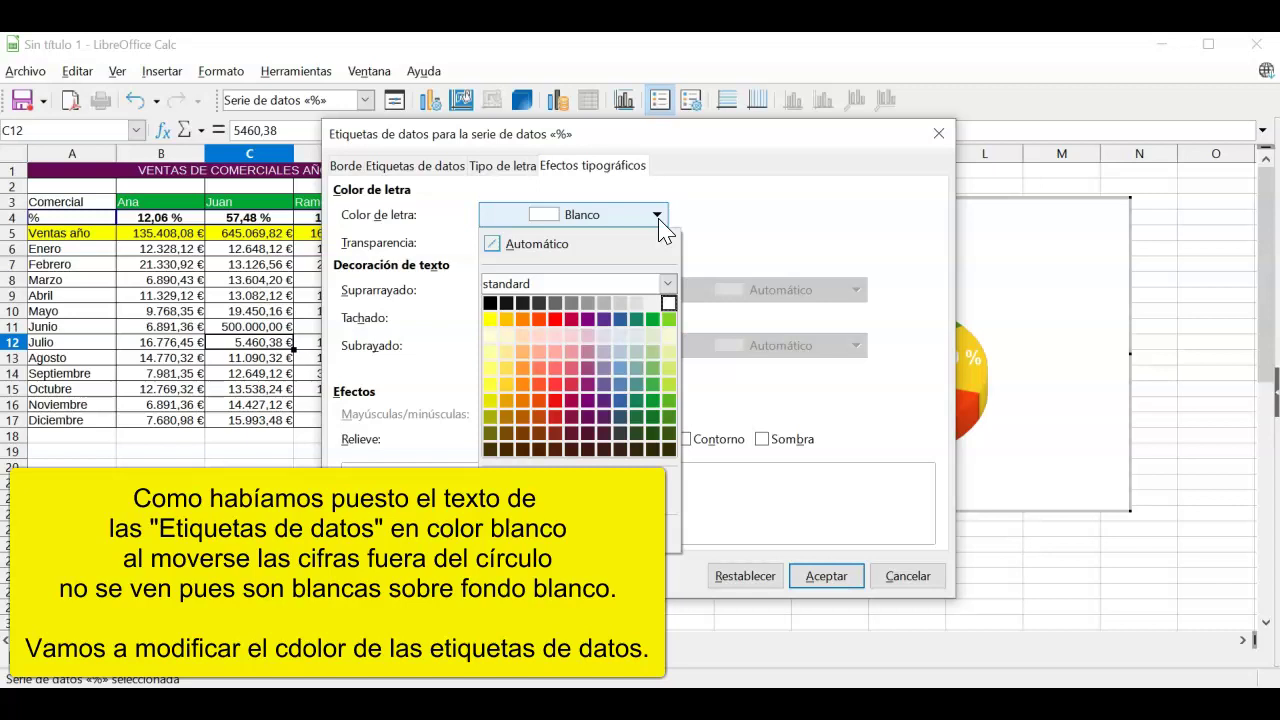
pyautogui.click(668, 319)
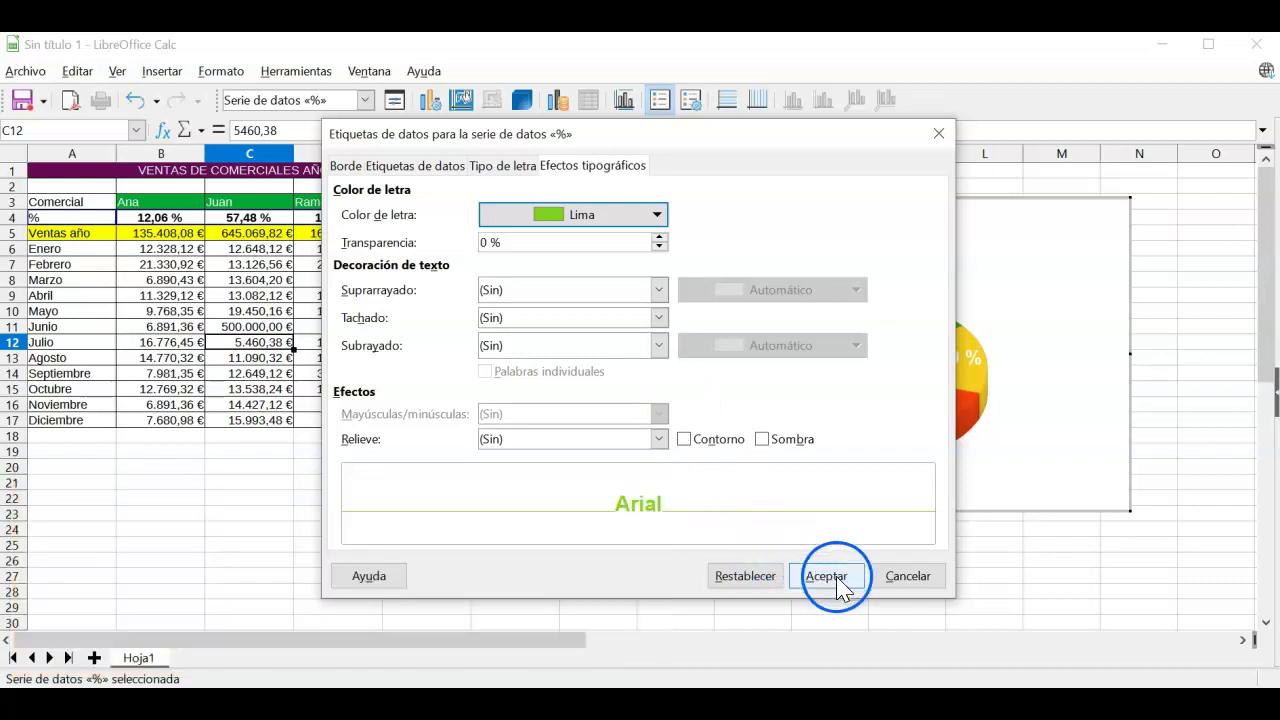
pyautogui.click(826, 576)
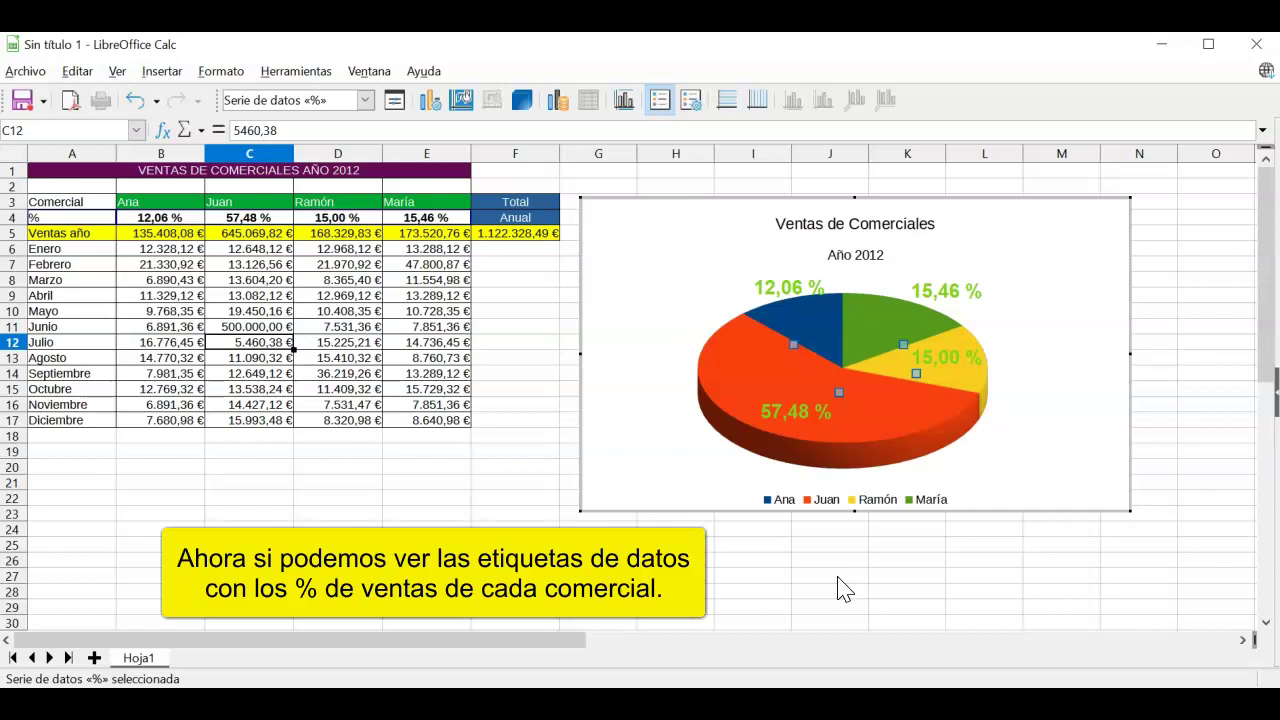
pyautogui.click(450, 468)
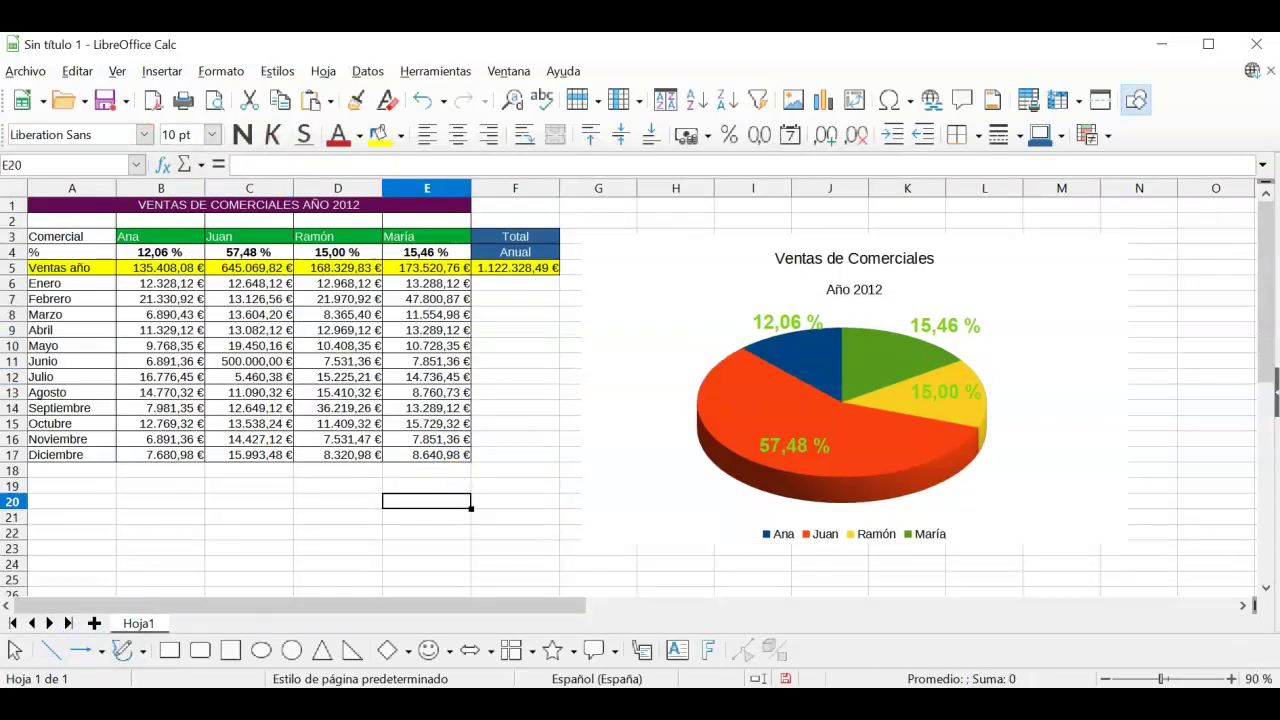
pyautogui.hotkey('ctrl', 'p')
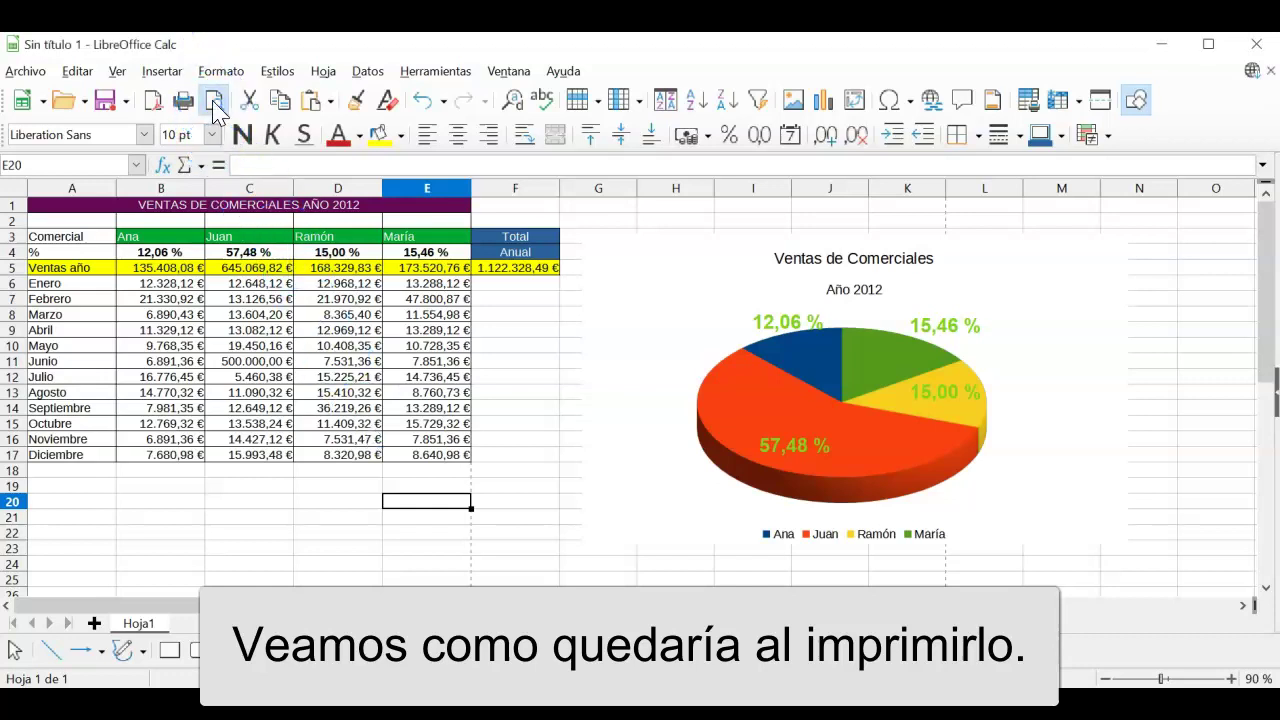
# Step: Open the print preview and set the page orientation to Horizontal
pyautogui.click(213, 104)
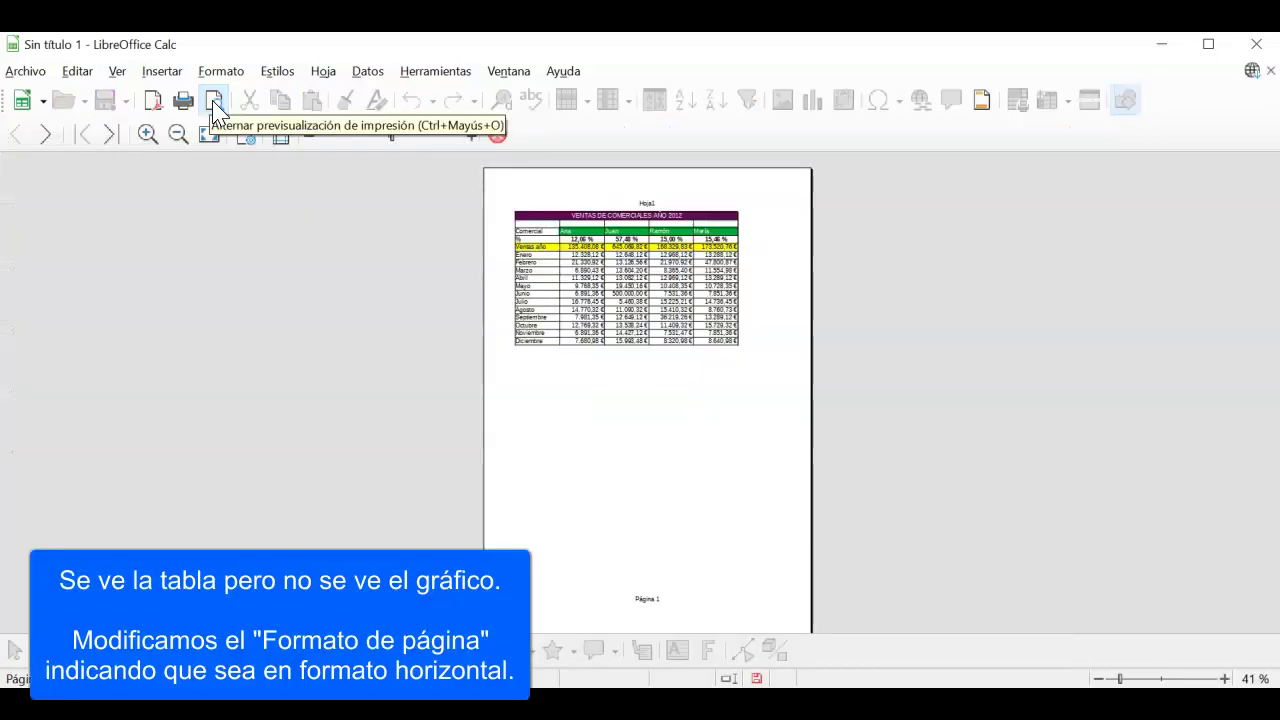
pyautogui.click(248, 138)
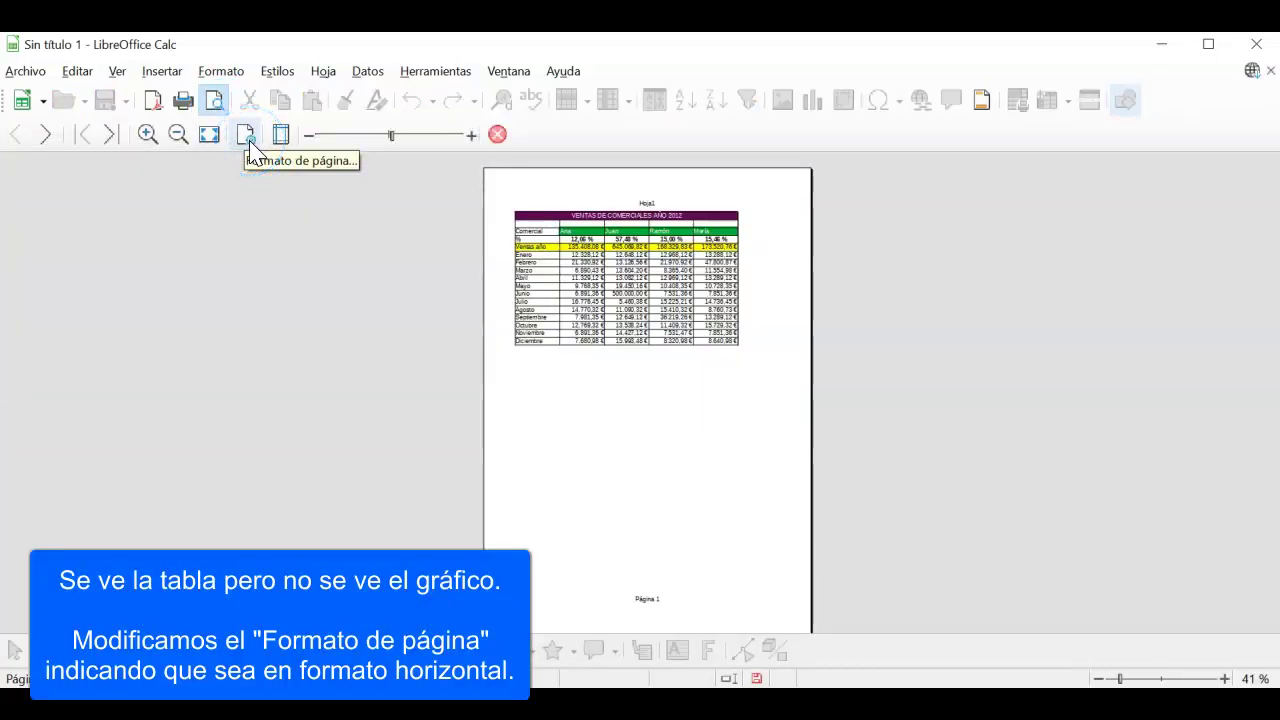
pyautogui.click(249, 139)
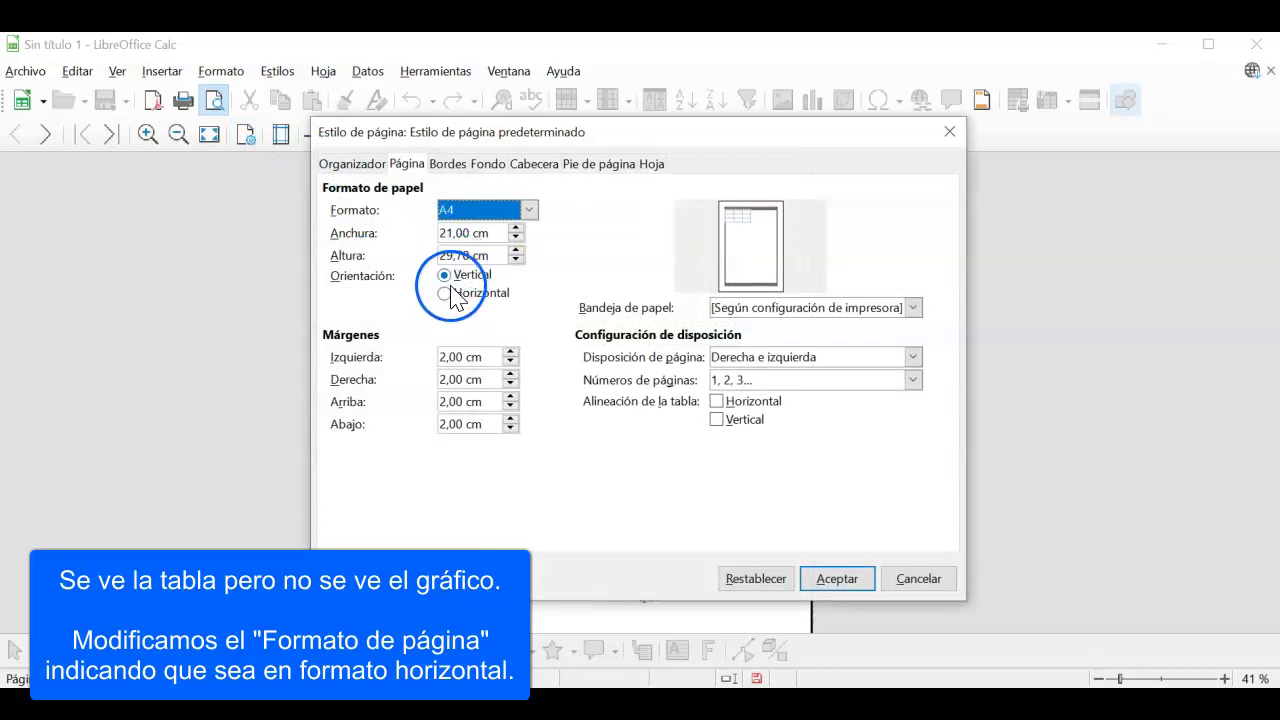
pyautogui.click(450, 294)
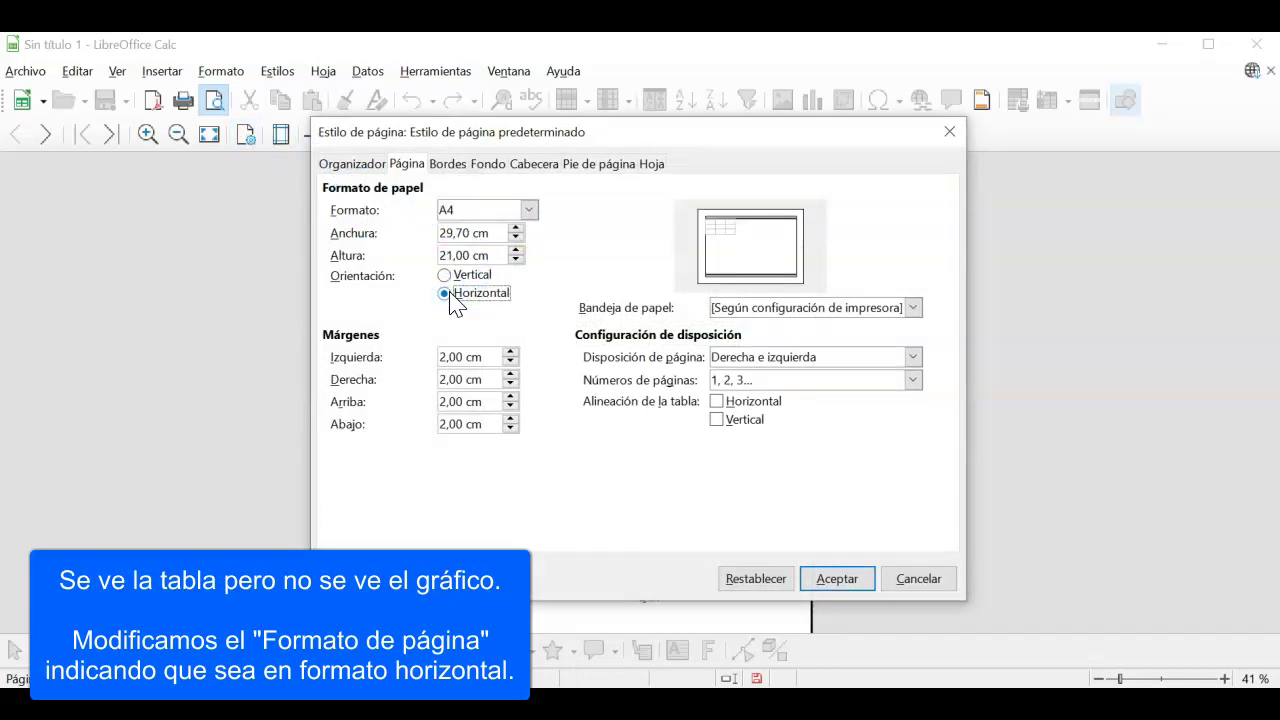
pyautogui.click(832, 585)
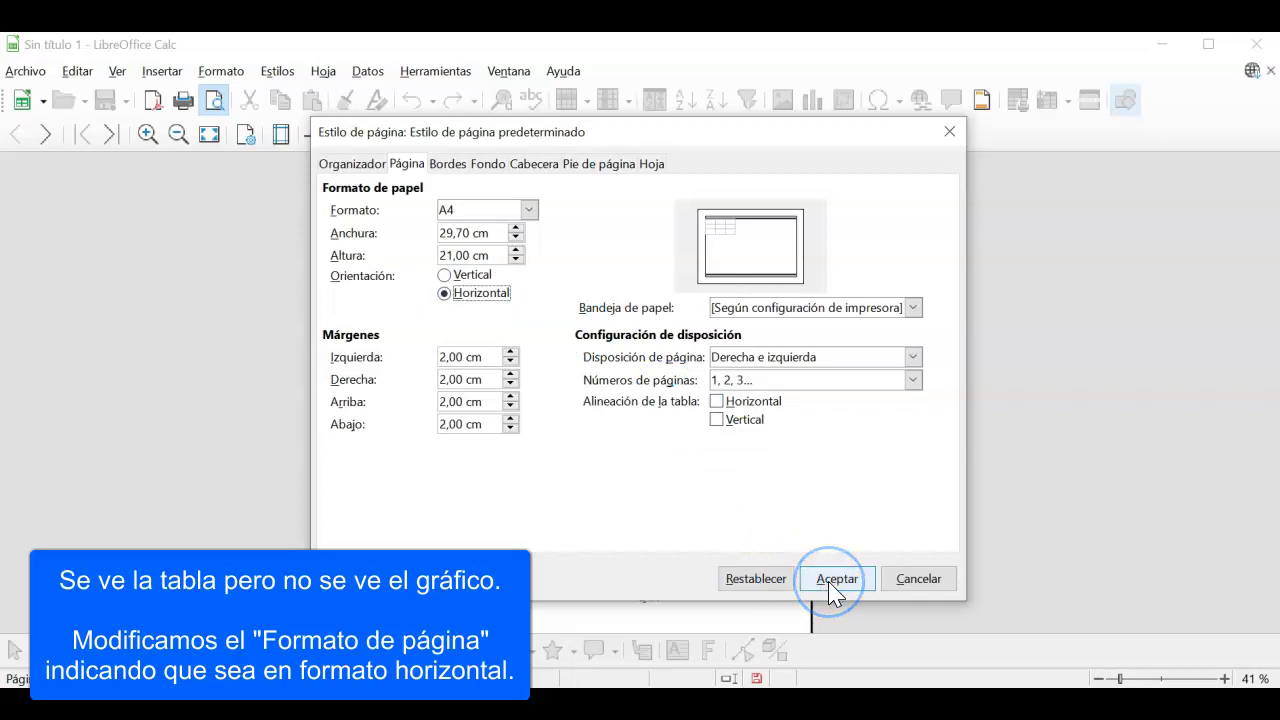
pyautogui.click(834, 582)
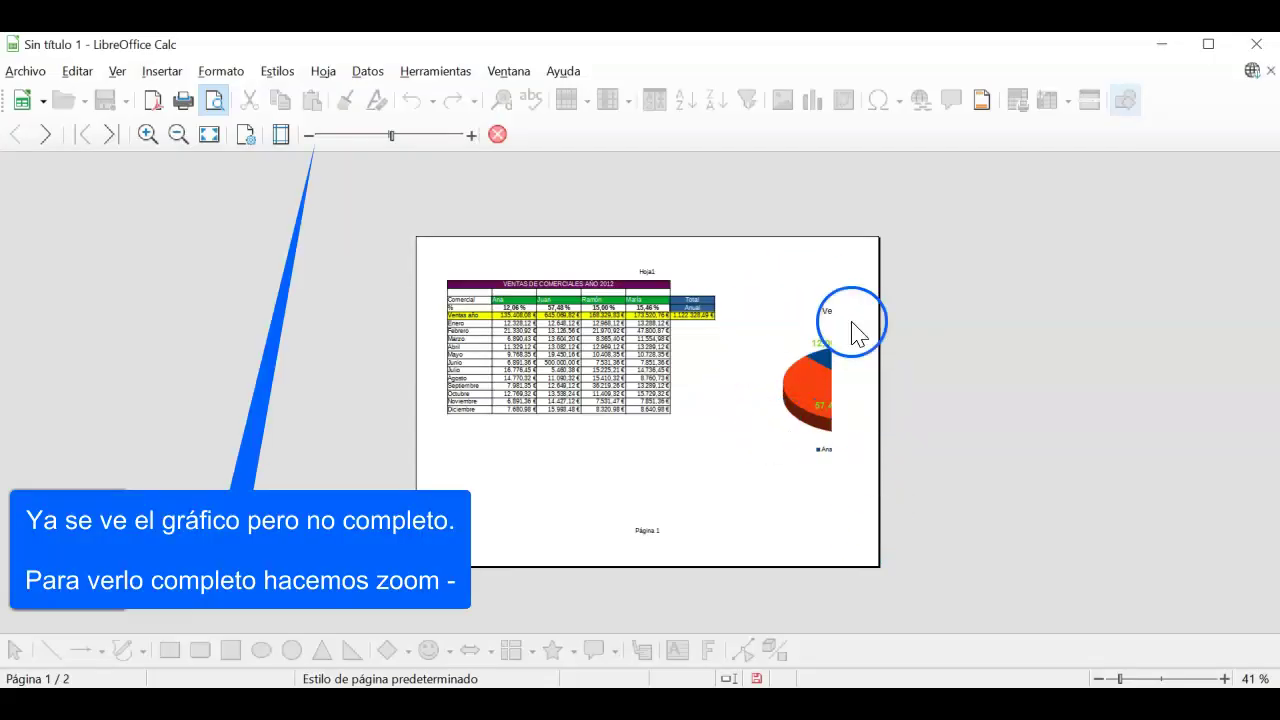
# Step: Zoom the preview out to check the full landscape page, back to 100%, then close it
pyautogui.click(308, 136)
pyautogui.click(308, 136)
pyautogui.click(308, 136)
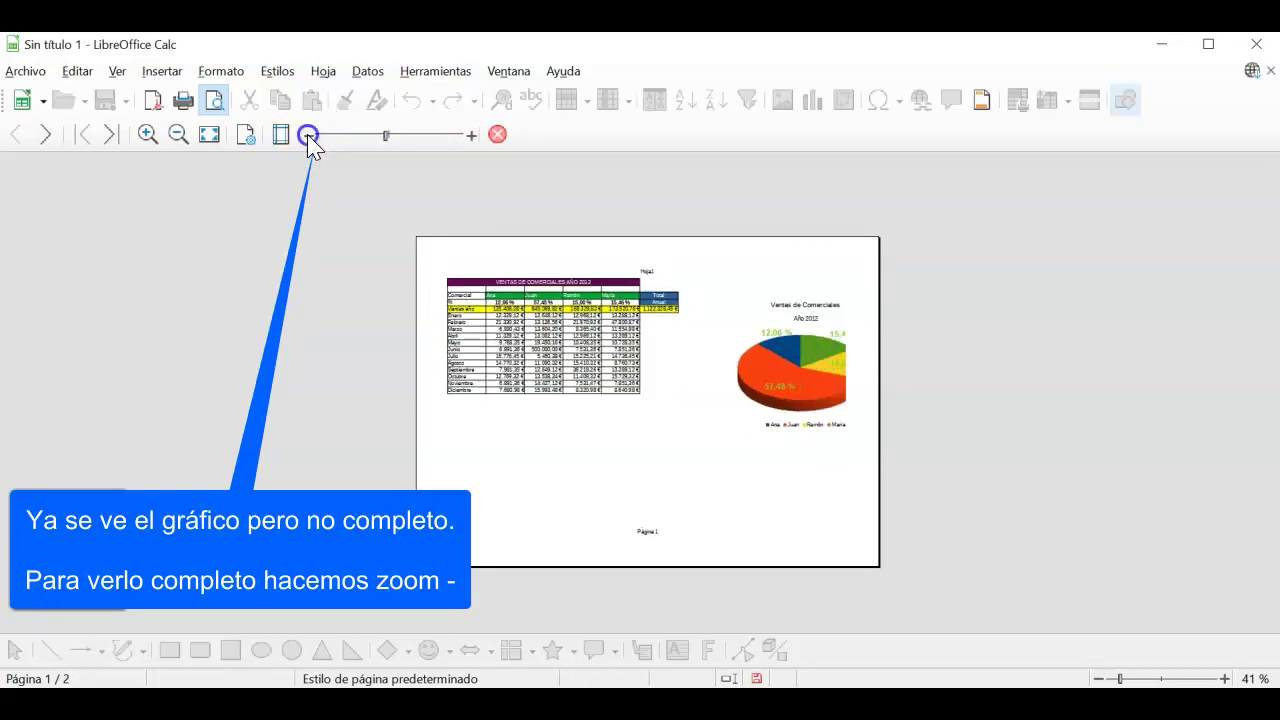
pyautogui.click(308, 136)
pyautogui.click(308, 136)
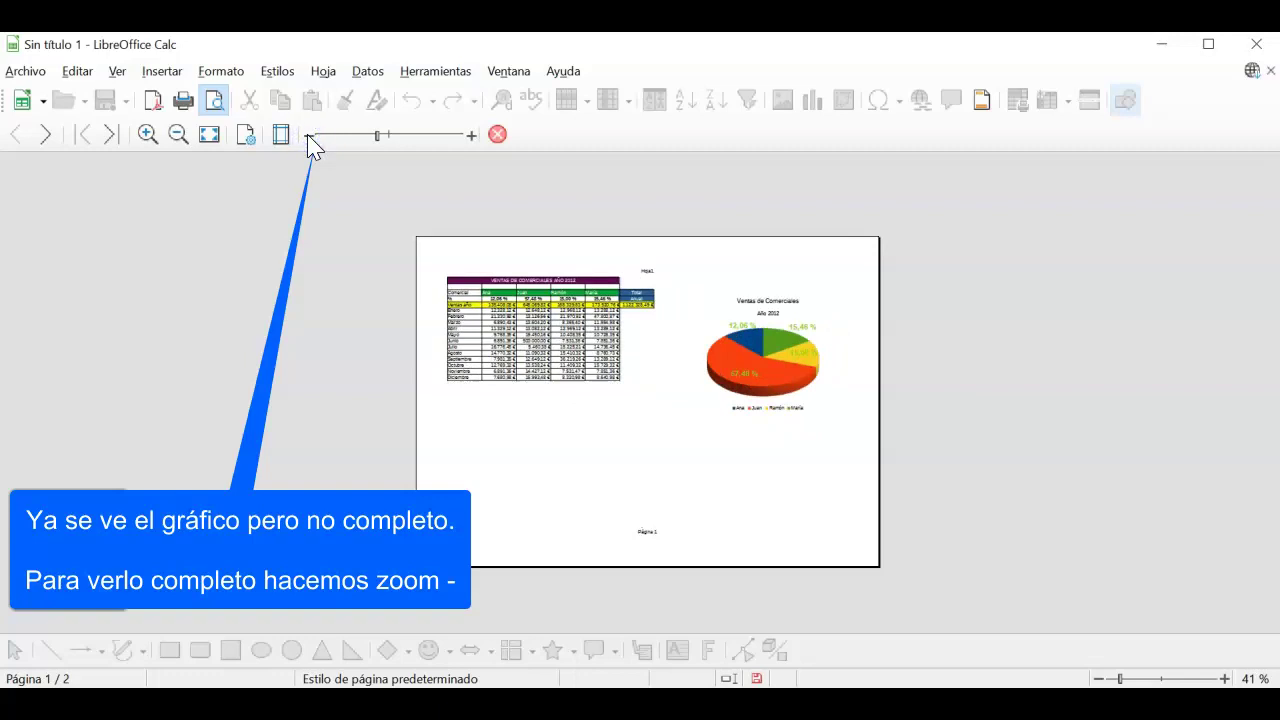
pyautogui.click(308, 136)
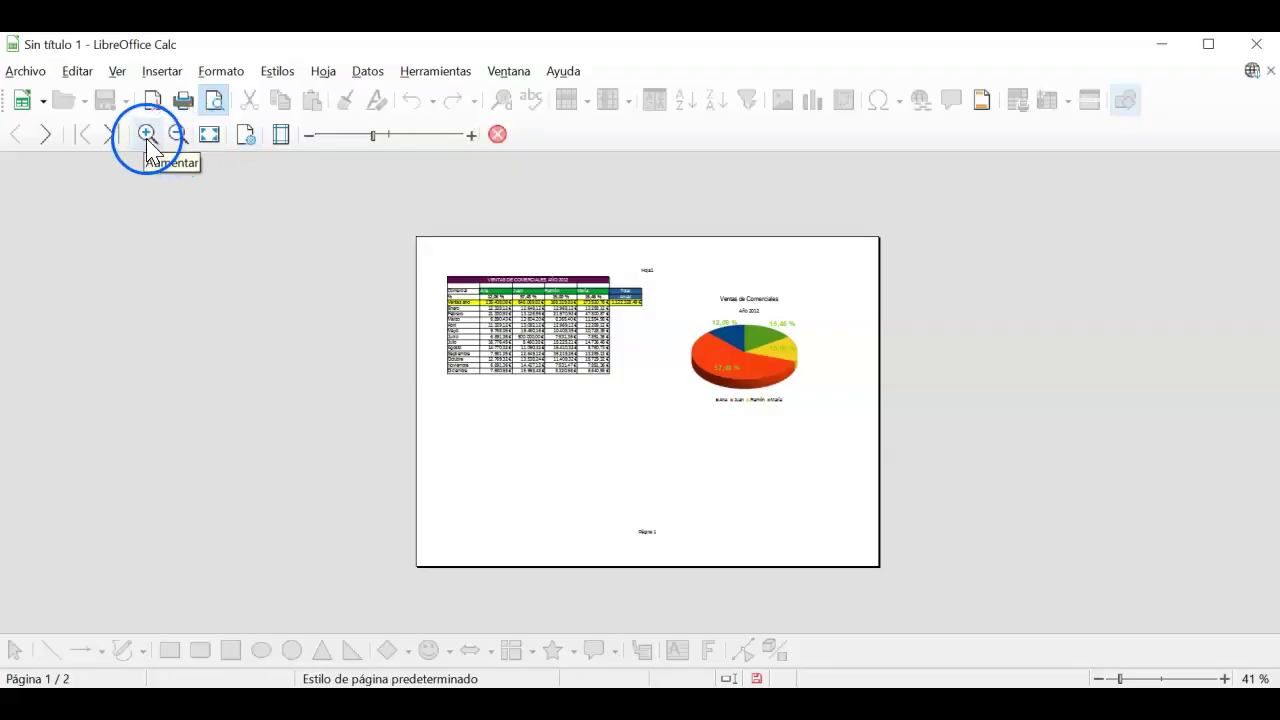
pyautogui.click(146, 134)
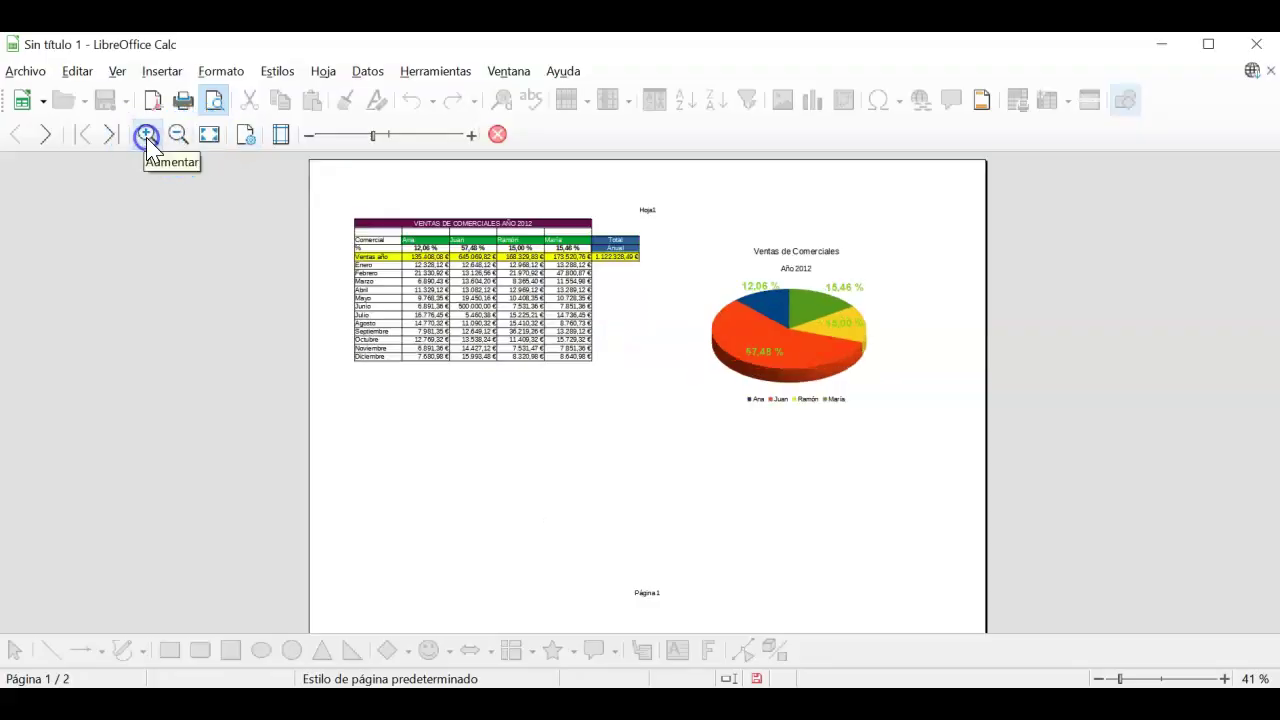
pyautogui.click(146, 134)
pyautogui.click(146, 134)
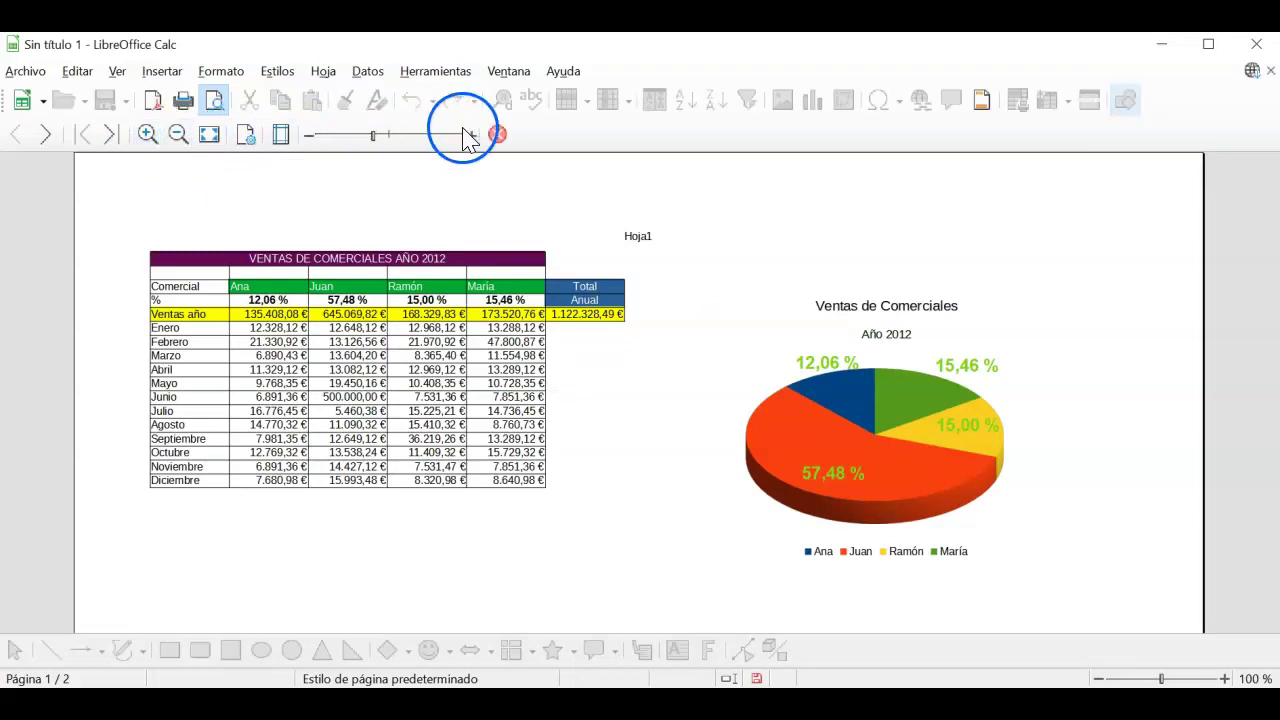
pyautogui.click(498, 136)
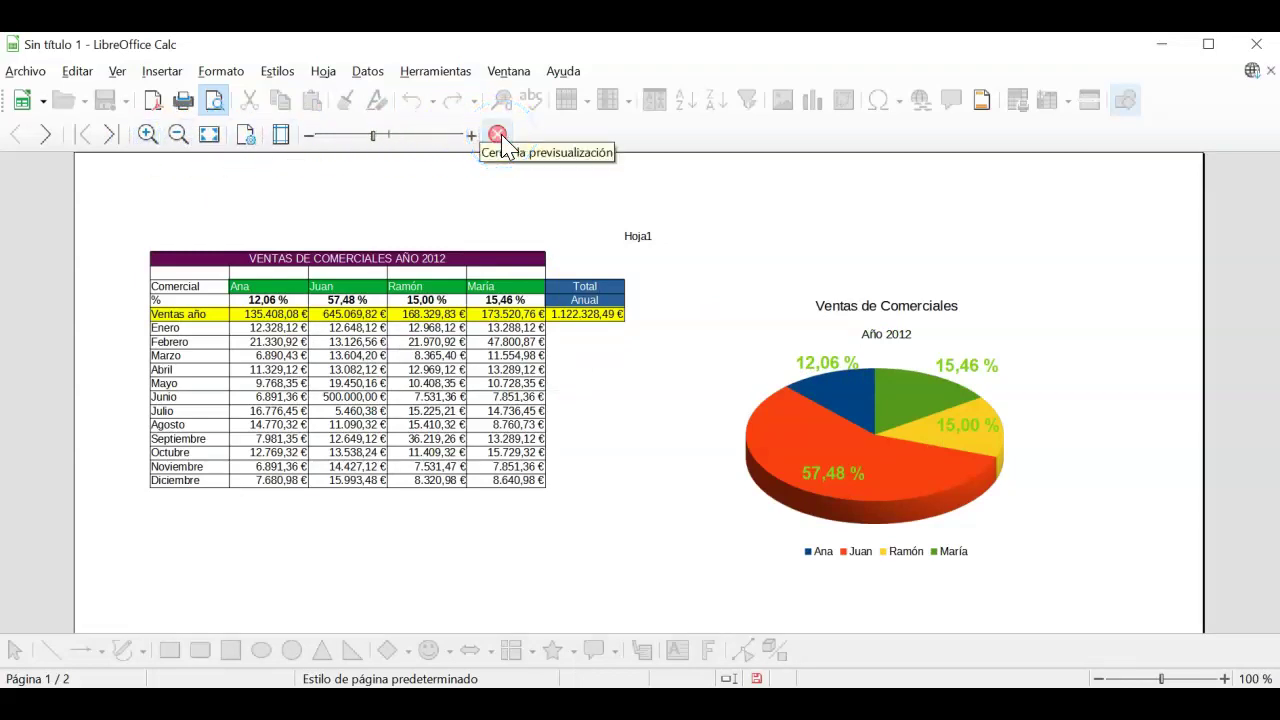
pyautogui.click(498, 136)
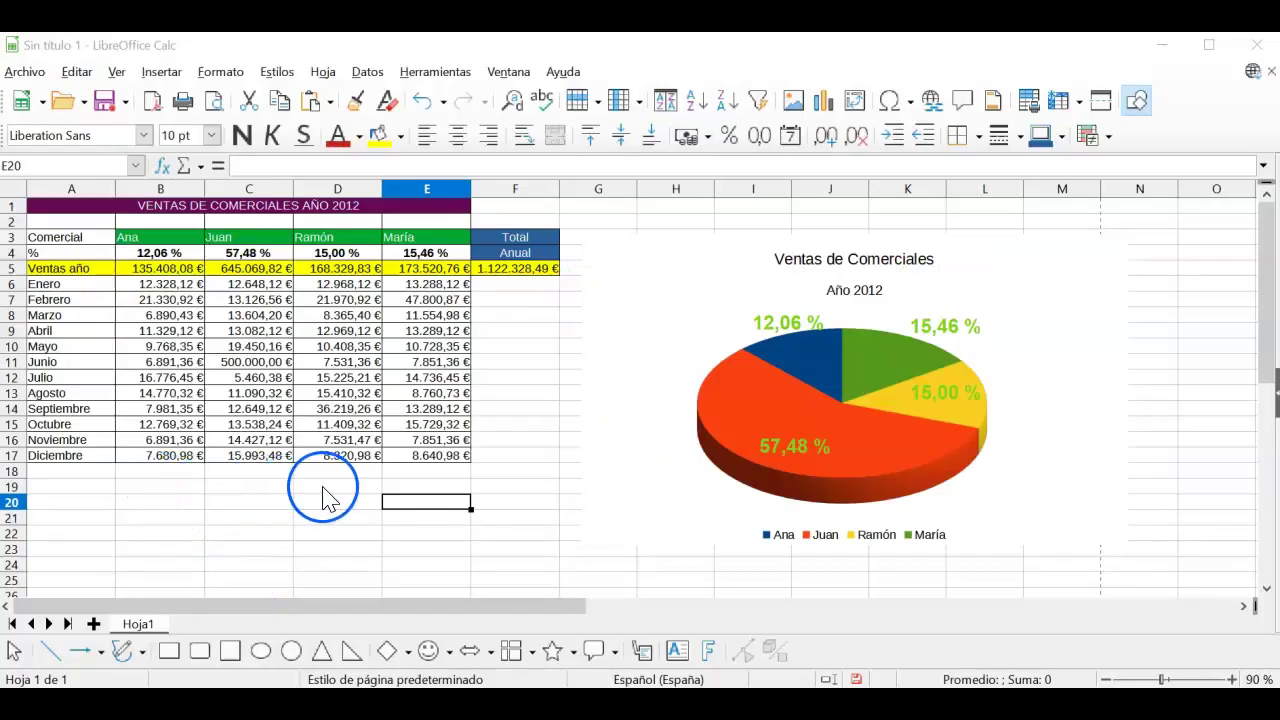
pyautogui.click(326, 490)
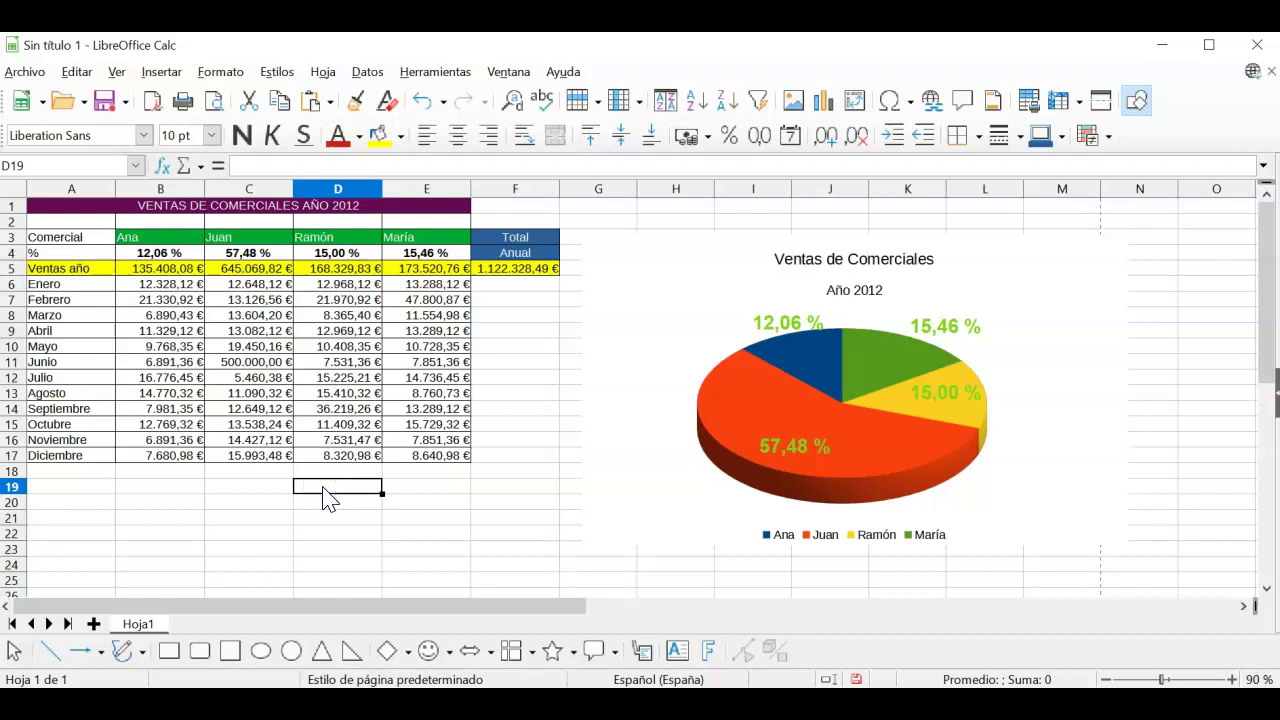
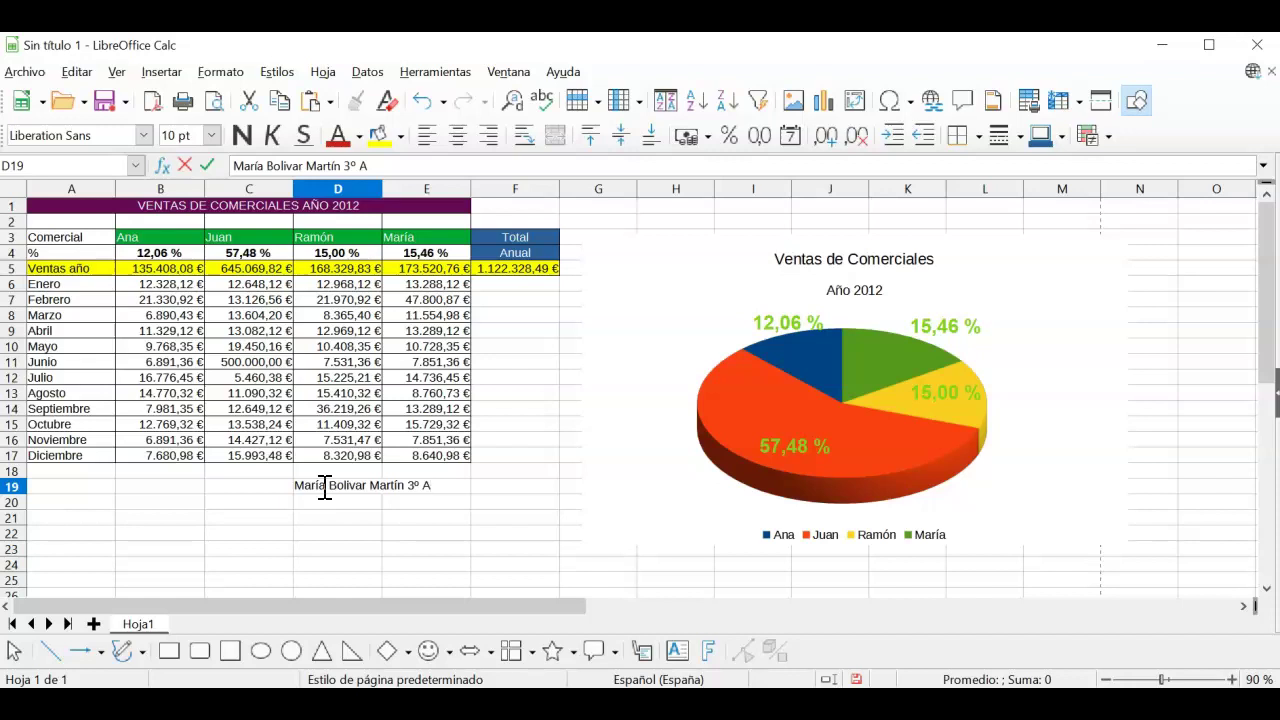
# Step: Enter the student's full name followed by course and group 3º A in cell D19
pyautogui.press('Return')
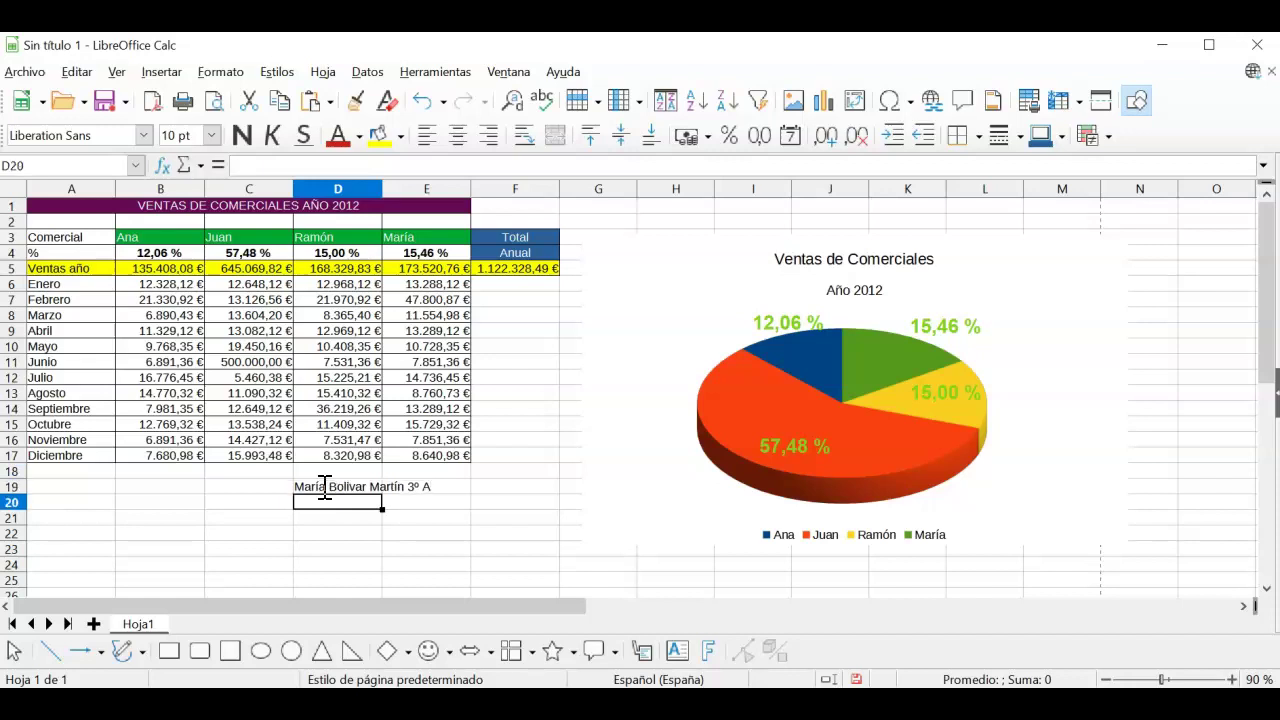